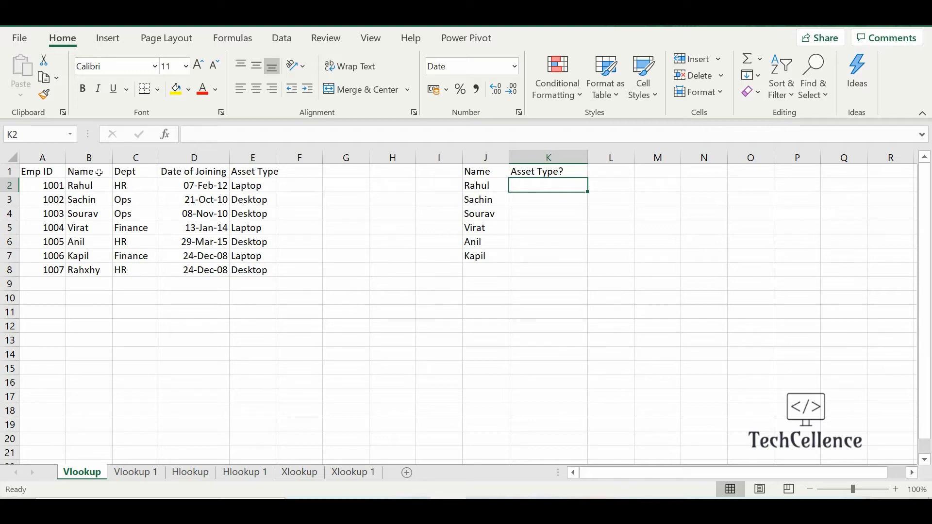
# Examine the employee table A1:E8 and its column headers from Emp ID through Asset Type.
pyautogui.moveTo(27, 171); pyautogui.dragTo(270, 277)
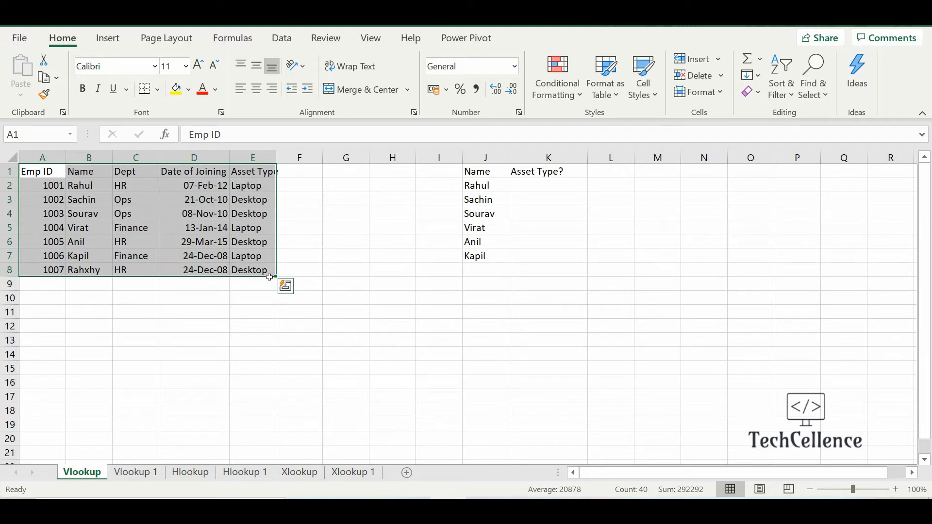
pyautogui.click(383, 227)
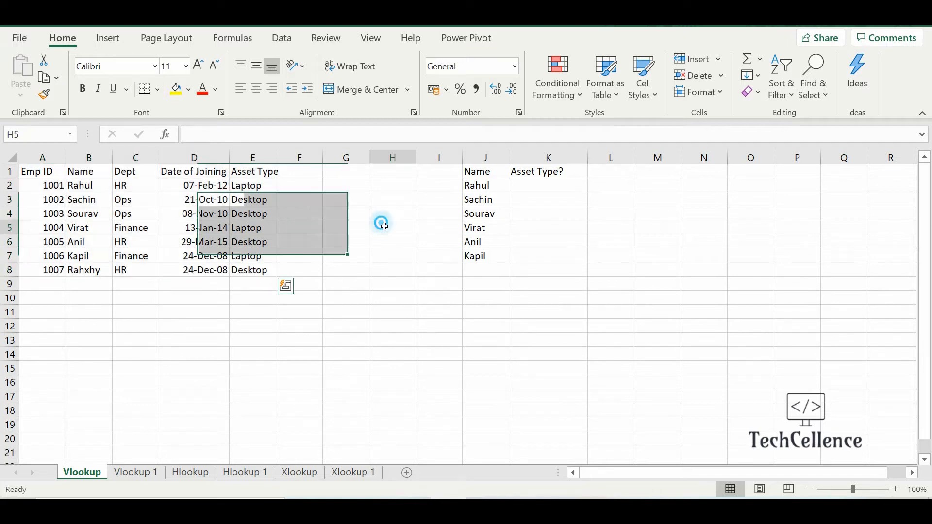
pyautogui.click(258, 173)
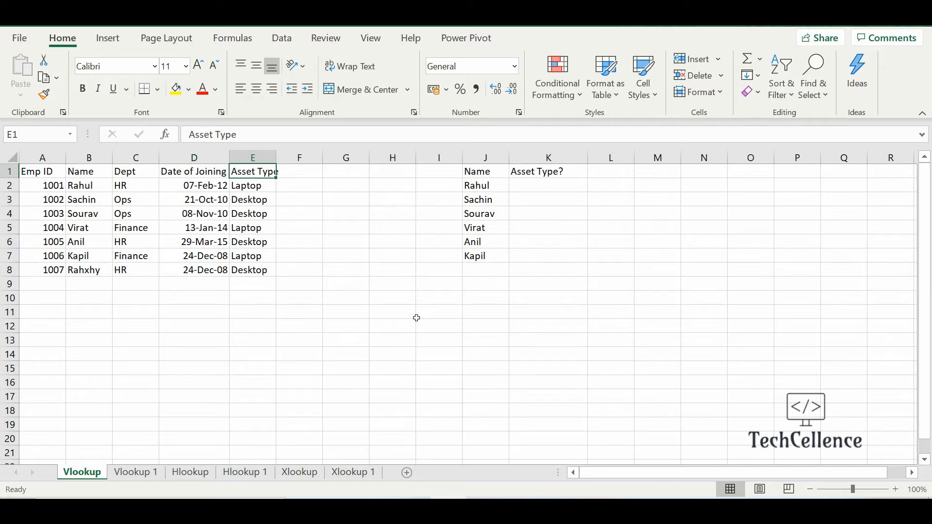
pyautogui.click(306, 339)
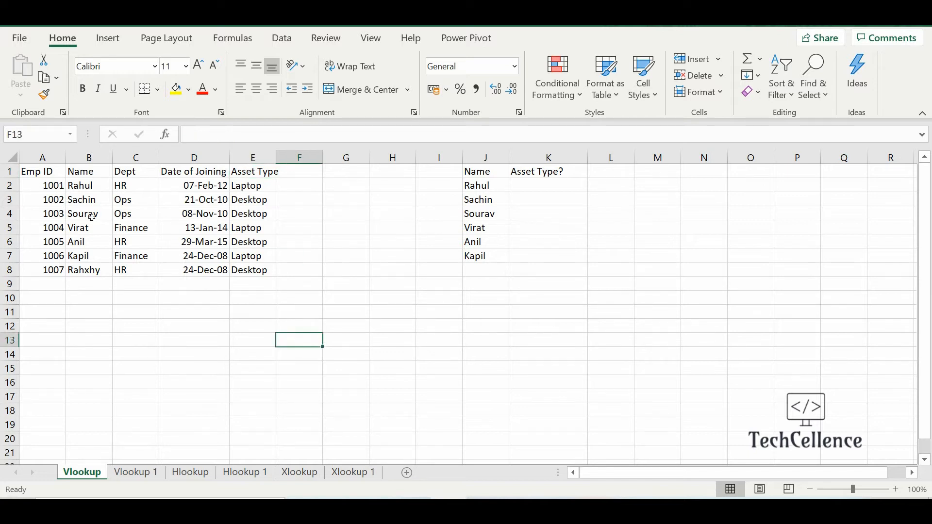
pyautogui.click(48, 171)
pyautogui.click(92, 172)
pyautogui.click(150, 171)
pyautogui.click(181, 173)
pyautogui.click(272, 171)
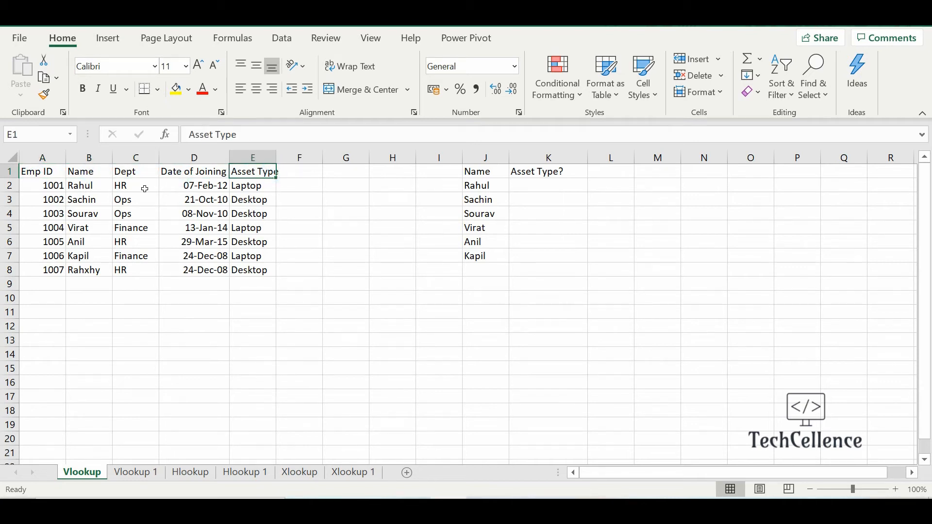
# Review each employee entry in the Name column, B2 through B8.
pyautogui.click(89, 186)
pyautogui.click(89, 200)
pyautogui.click(88, 213)
pyautogui.click(88, 228)
pyautogui.click(88, 241)
pyautogui.click(88, 256)
pyautogui.click(90, 270)
pyautogui.click(101, 299)
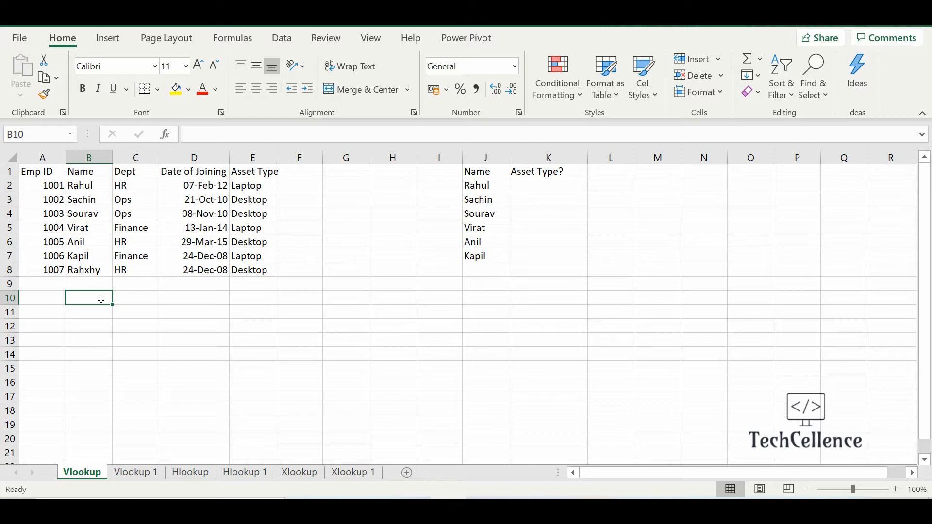
# Enter the formula =VLOOKUP(J2,A1:E8,5,0) in cell K2 to look up the first employee's asset type.
pyautogui.click(546, 184)
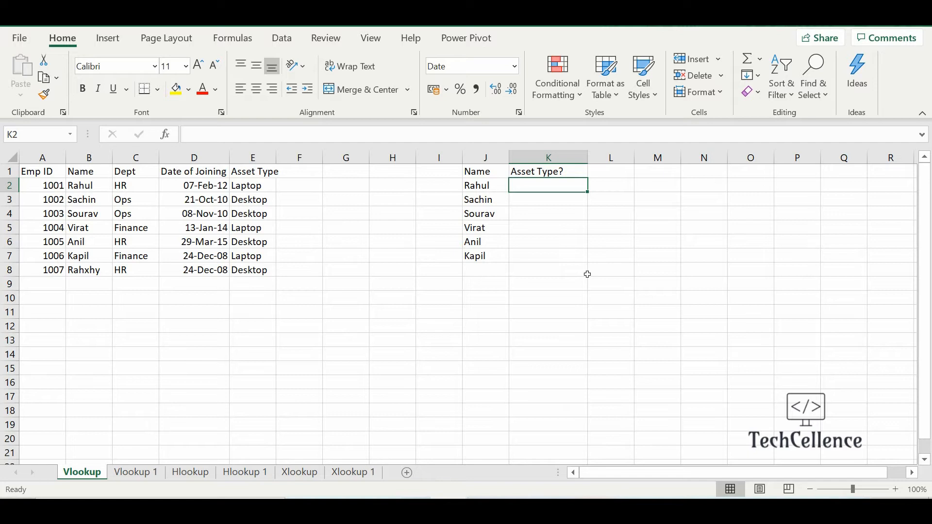
pyautogui.write('=vlookup')
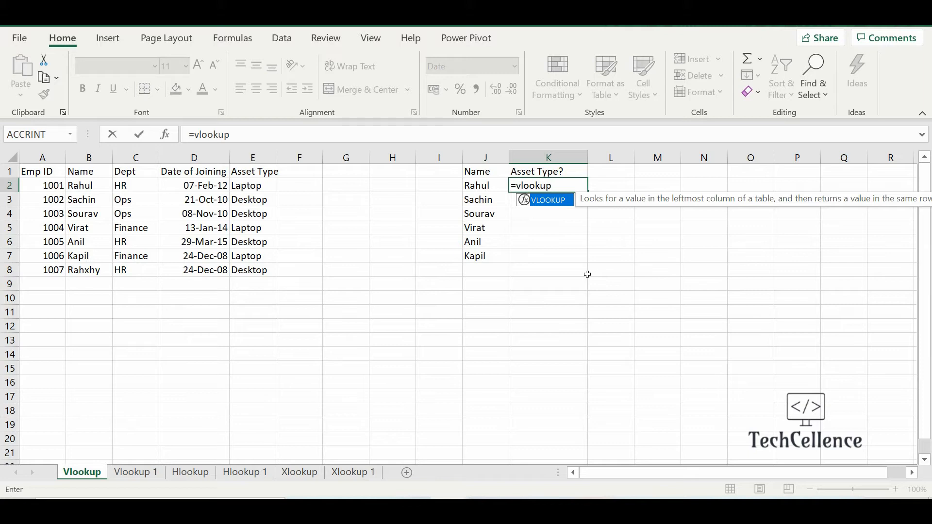
pyautogui.write('(')
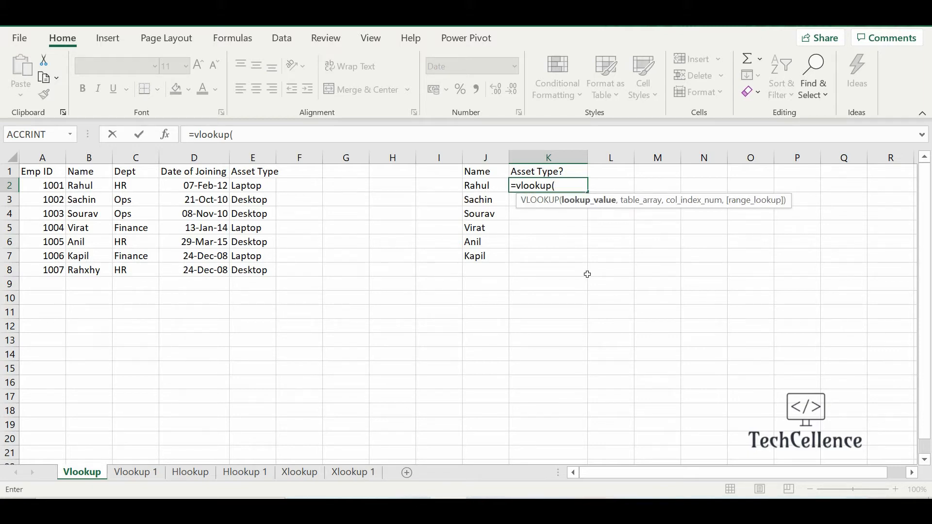
pyautogui.press('Left')
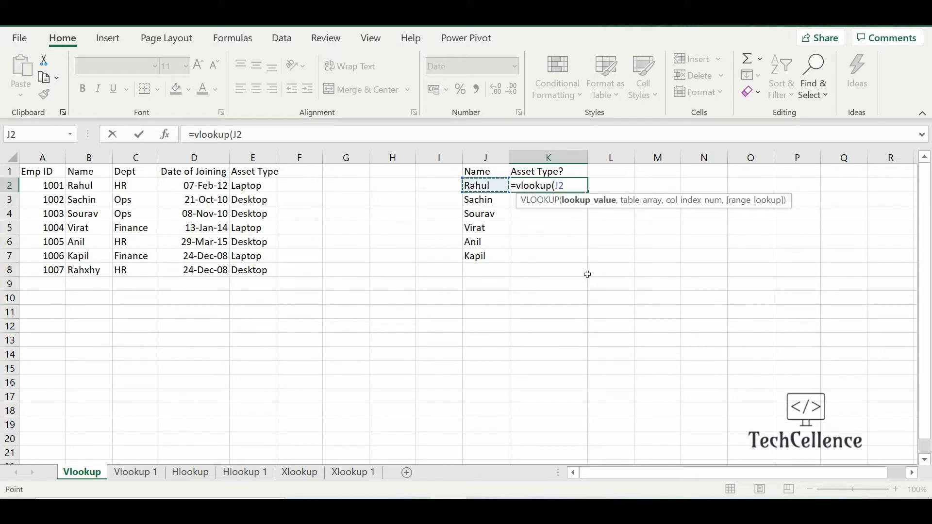
pyautogui.write(',')
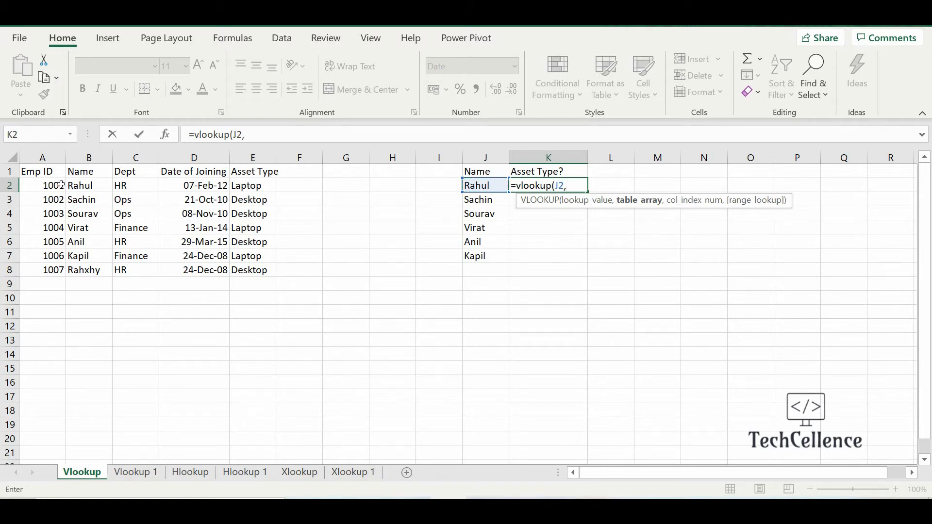
pyautogui.moveTo(51, 175)
pyautogui.mouseDown()
pyautogui.moveTo(224, 189)
pyautogui.moveTo(264, 245)
pyautogui.moveTo(265, 274)
pyautogui.mouseUp()
pyautogui.write(',')
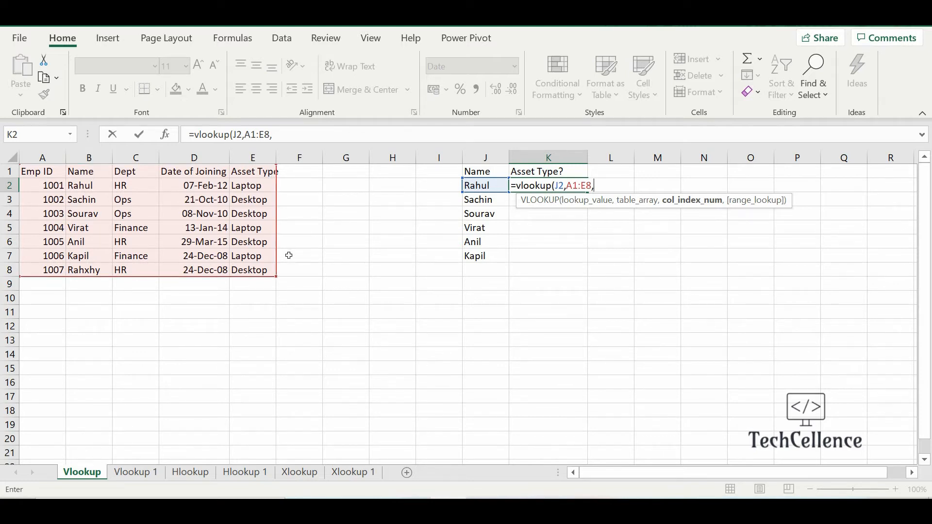
pyautogui.write('5,')
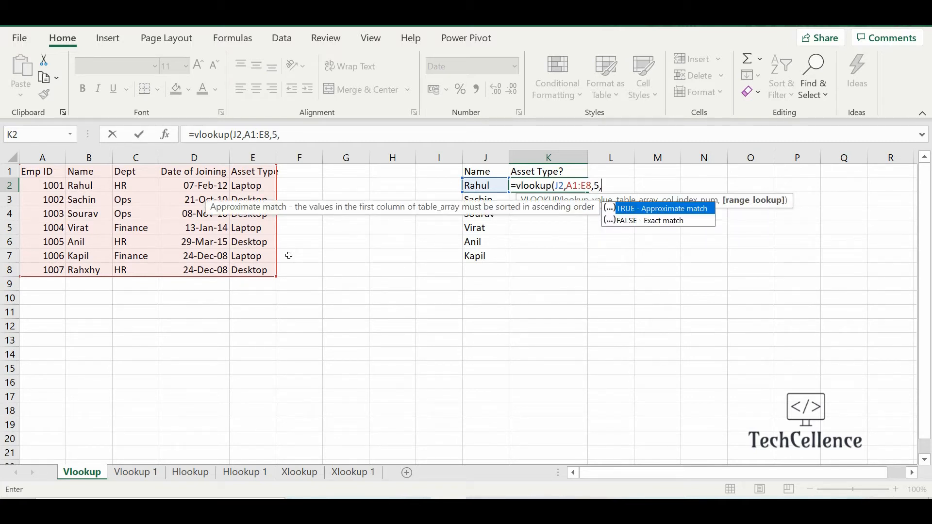
pyautogui.write('0)')
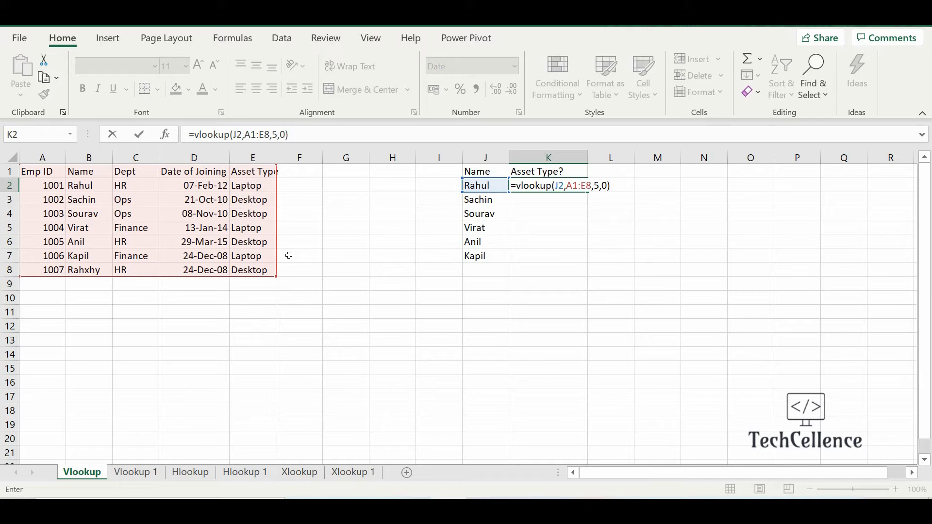
pyautogui.press('Return')
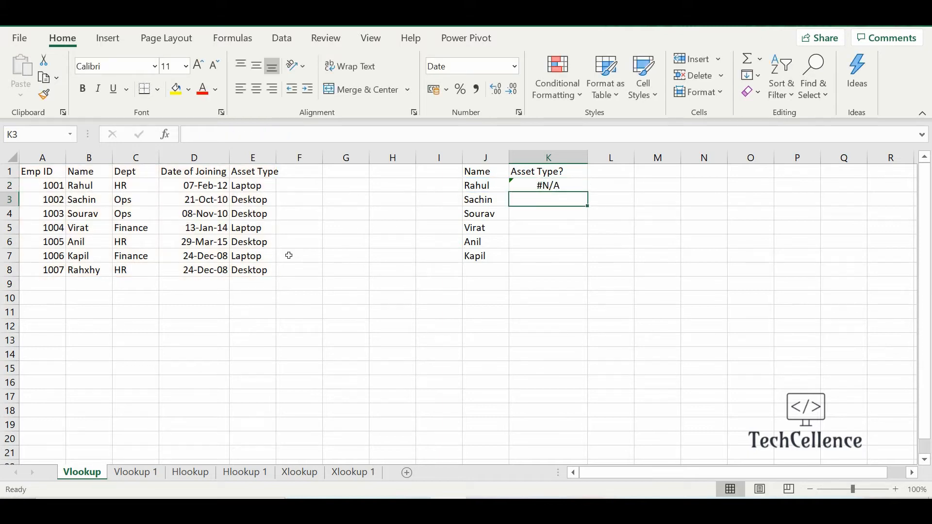
# Change the table array of the VLOOKUP in K2 to B1:E8 so it starts at the Name column.
pyautogui.press('Up')
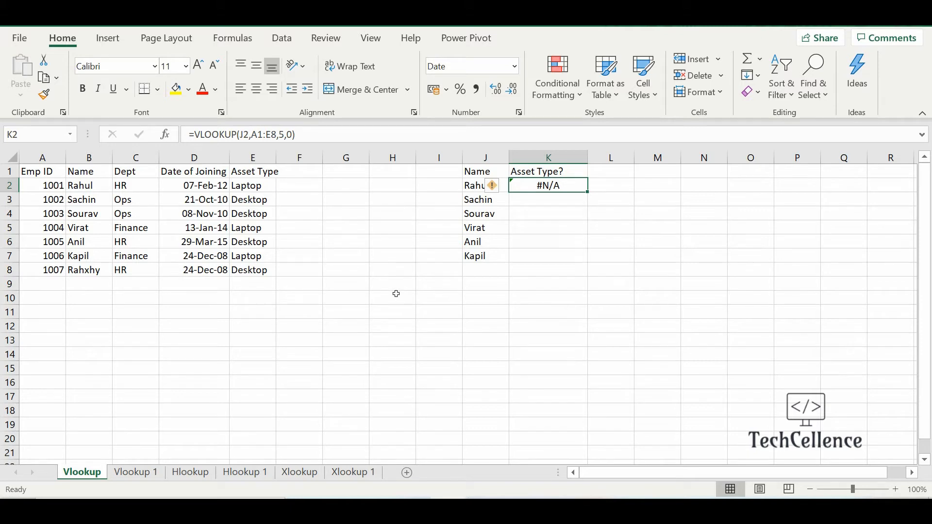
pyautogui.click(479, 189)
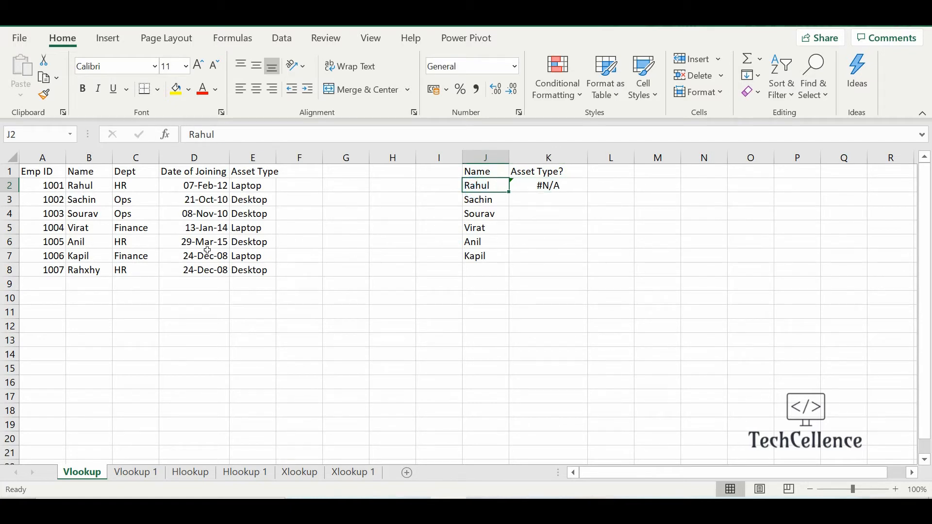
pyautogui.click(85, 175)
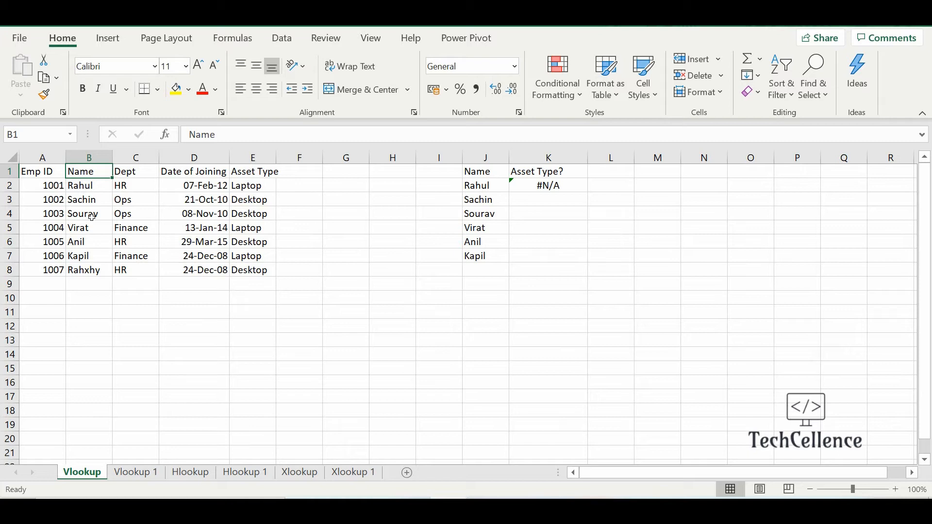
pyautogui.click(553, 192)
pyautogui.click(251, 134)
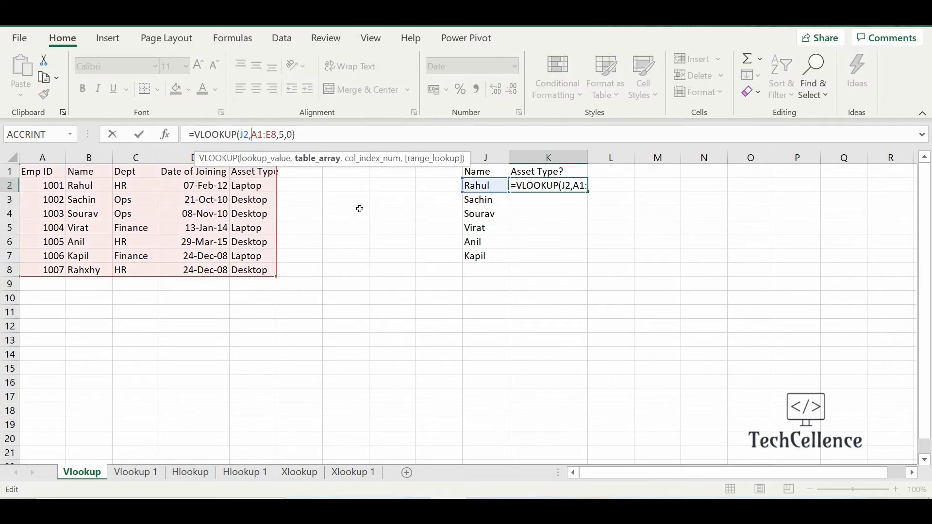
pyautogui.press('BackSpace')
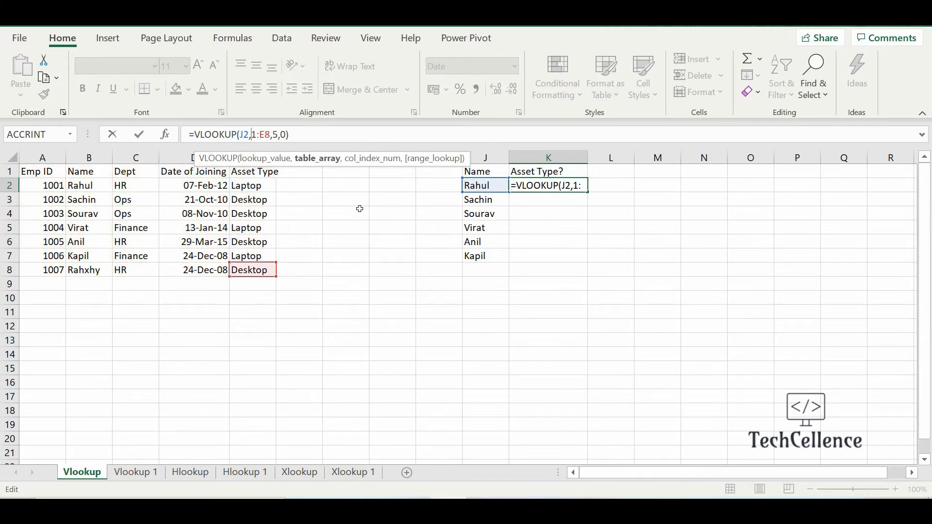
pyautogui.write('B')
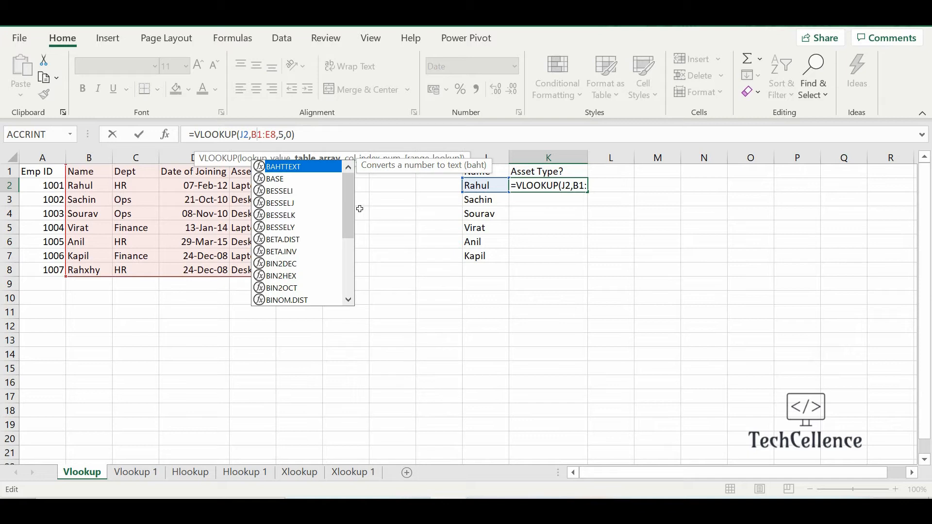
pyautogui.press('Return')
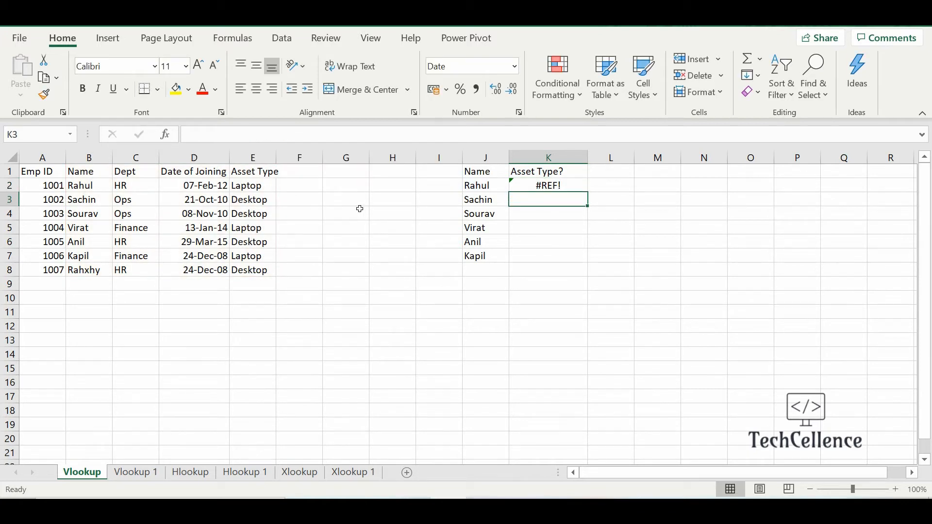
# Set the column index of the VLOOKUP in K2 to 4, matching Asset Type's position within B1:E8.
pyautogui.press('Up')
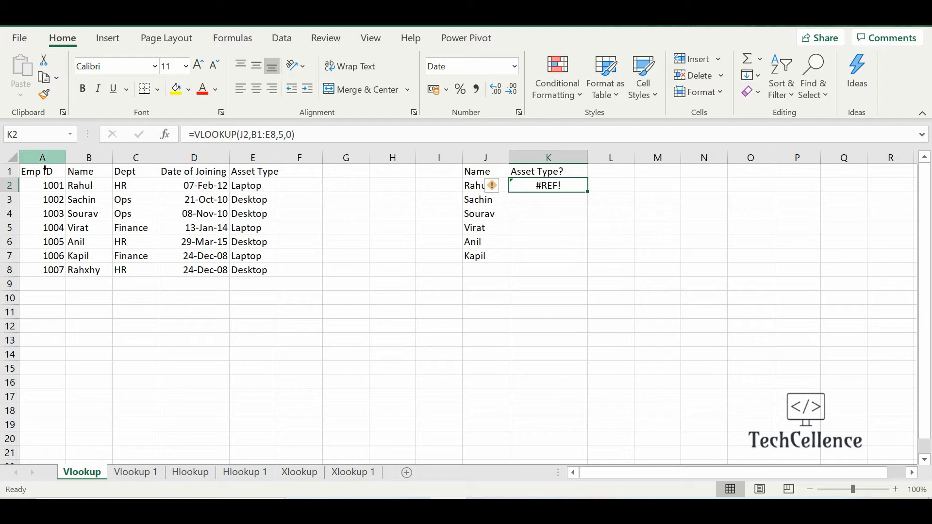
pyautogui.moveTo(42, 174); pyautogui.dragTo(265, 172)
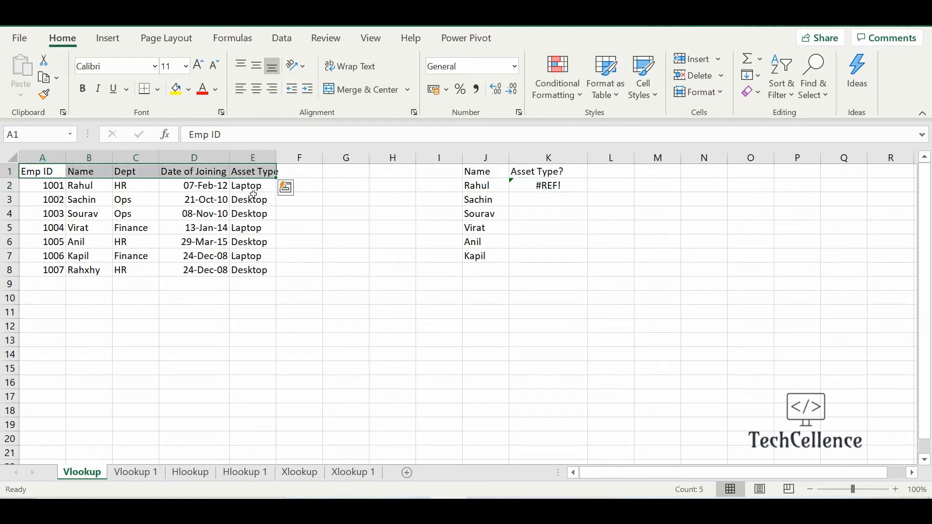
pyautogui.click(325, 271)
pyautogui.click(540, 186)
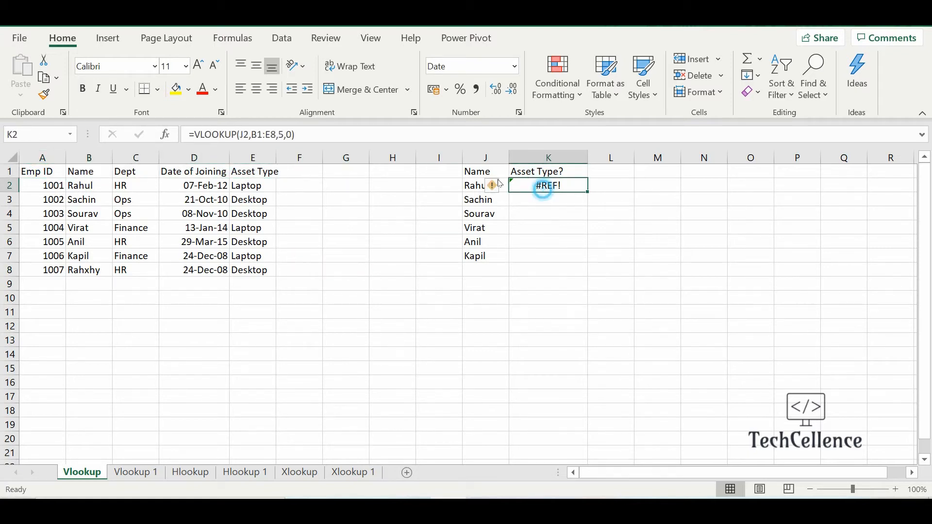
pyautogui.click(258, 134)
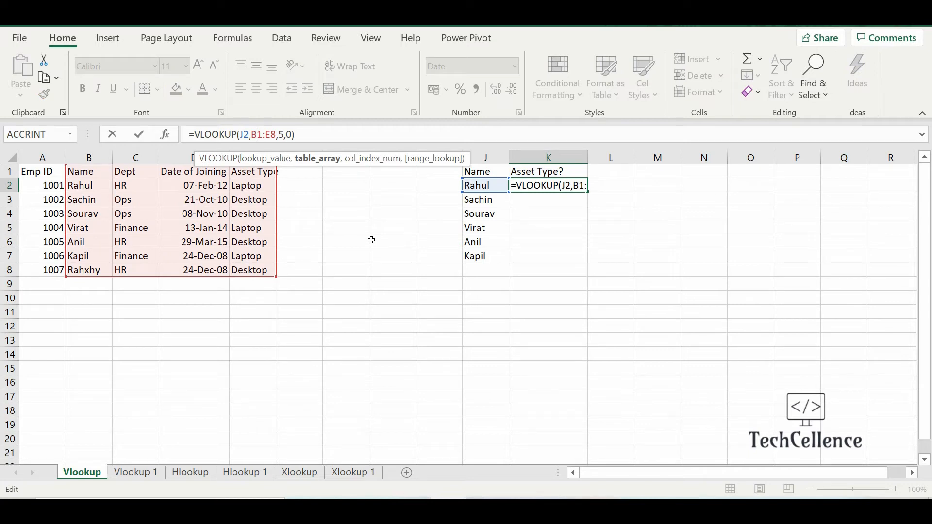
pyautogui.press('Right')
pyautogui.press('Right')
pyautogui.press('Right')
pyautogui.press('Right')
pyautogui.press('Right')
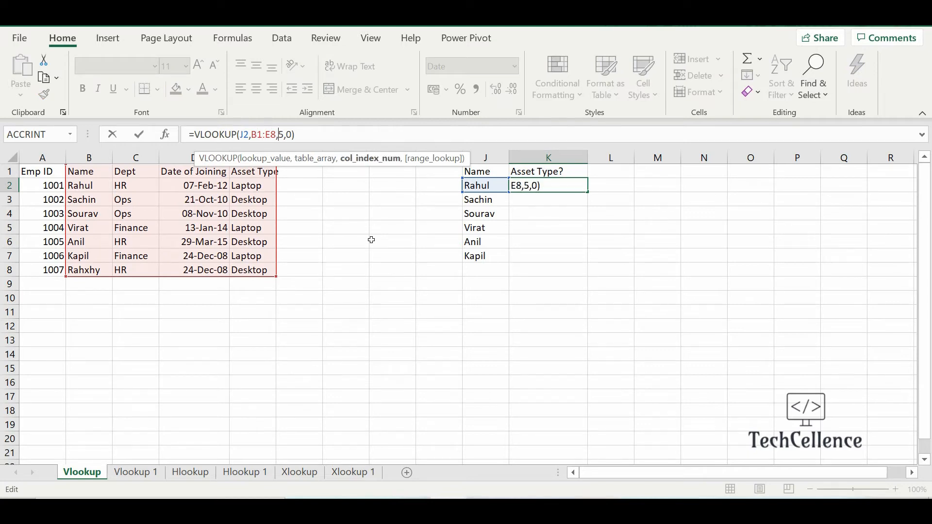
pyautogui.press('Delete')
pyautogui.write('4')
pyautogui.press('Return')
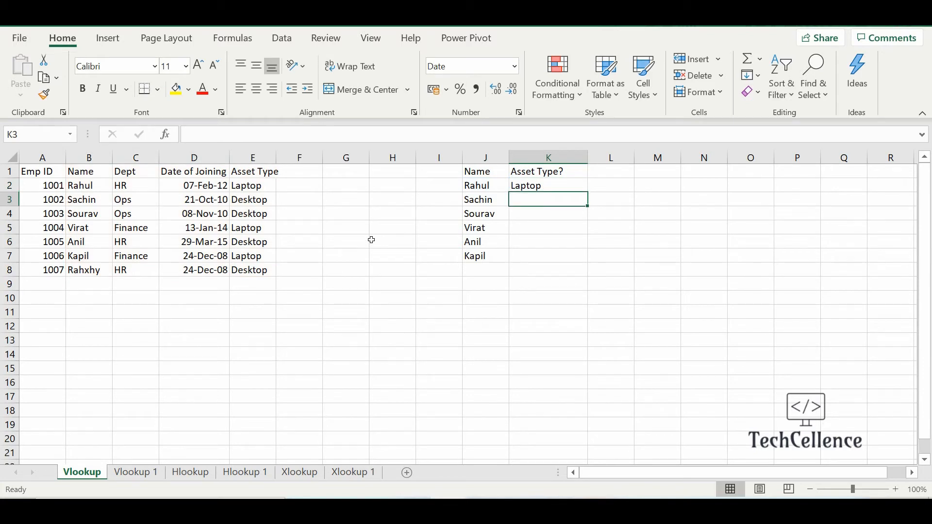
# Fill the VLOOKUP formula from K2 down through K7 for the remaining employees.
pyautogui.press('Up')
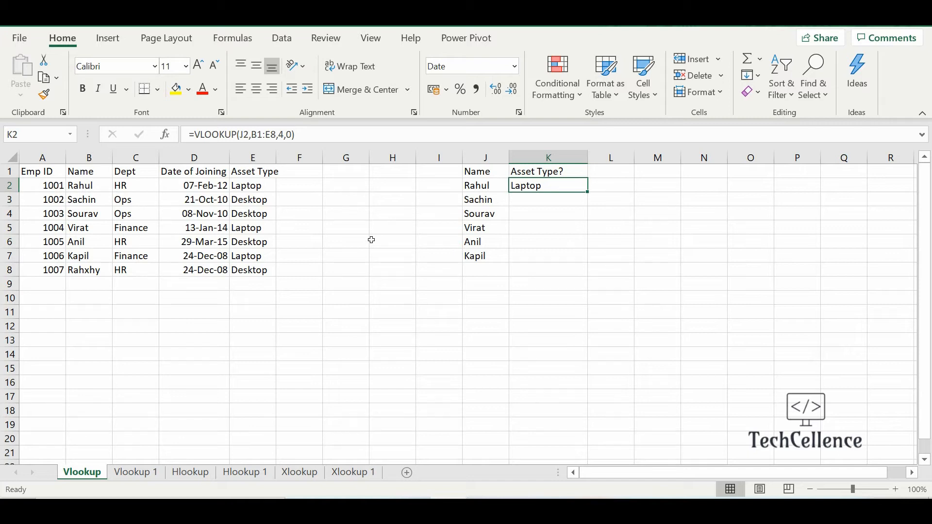
pyautogui.hotkey('shift', 'Down')
pyautogui.hotkey('shift', 'Down')
pyautogui.hotkey('shift', 'Down')
pyautogui.hotkey('shift', 'Down')
pyautogui.hotkey('shift', 'Down')
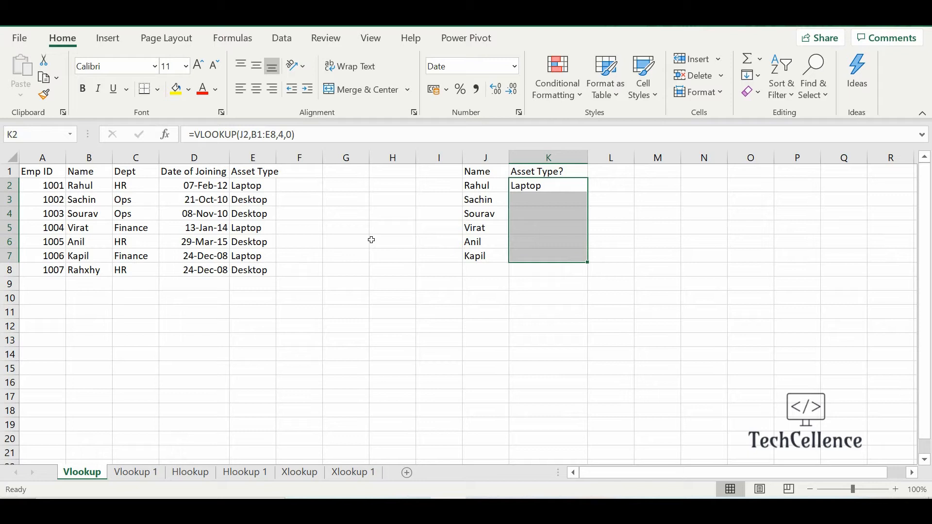
pyautogui.hotkey('ctrl', 'd')
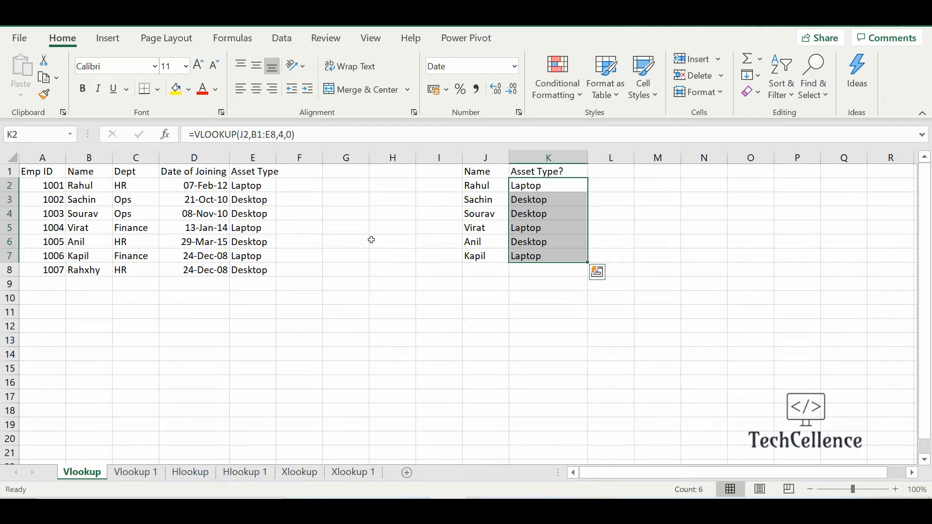
# Compare the formulas in K3 and K2 and inspect the table range that the K2 lookup references.
pyautogui.press('Down')
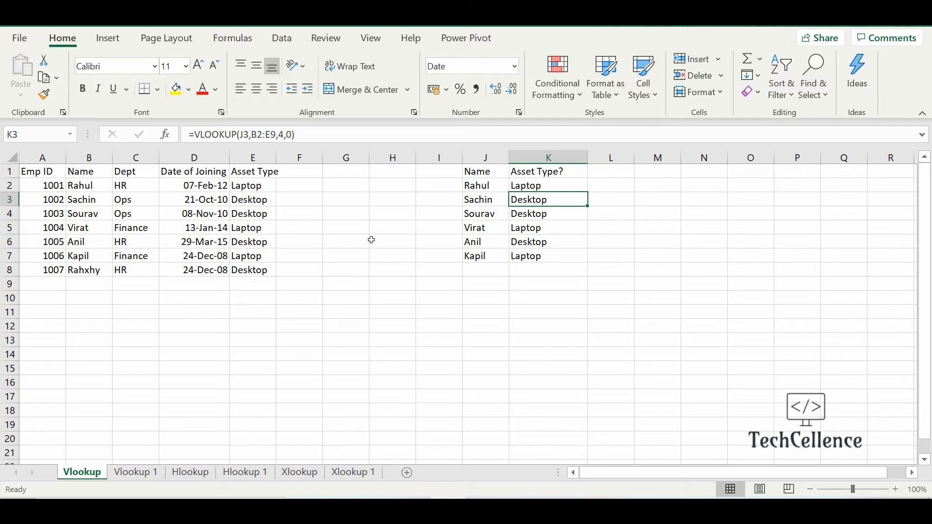
pyautogui.press('Up')
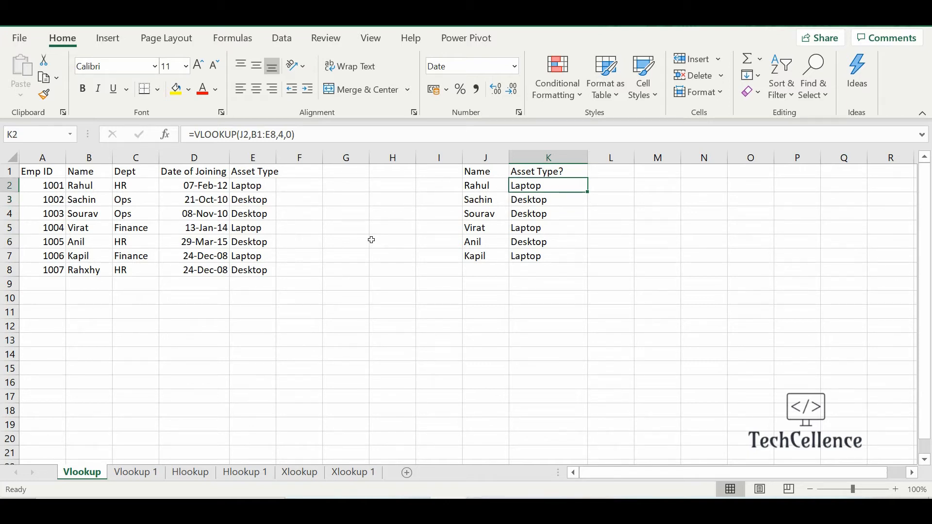
pyautogui.click(263, 137)
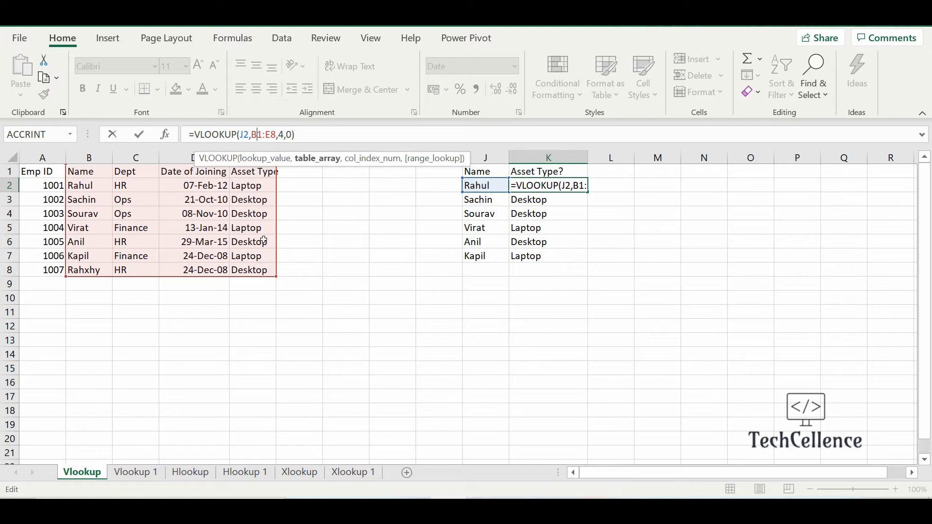
pyautogui.hotkey('ctrl', 'Return')
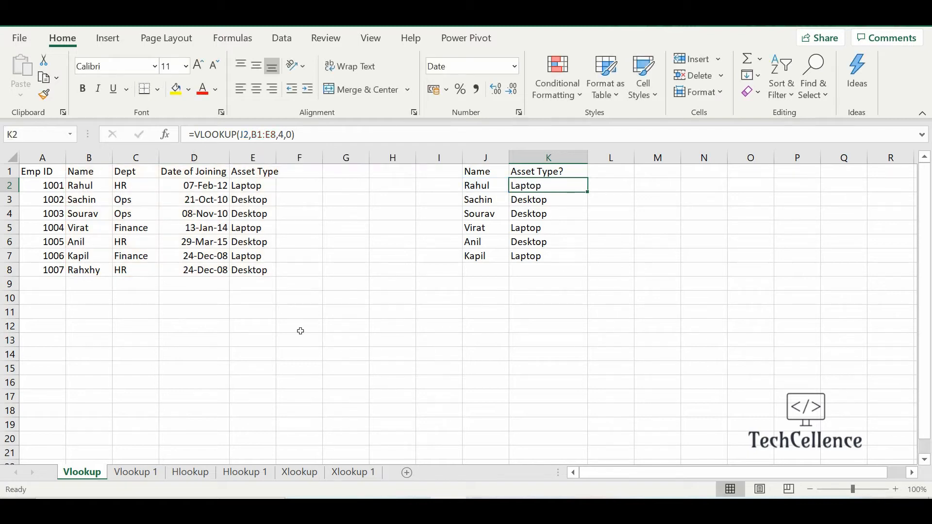
# Inspect the VLOOKUP formulas in K3 to K5 and compare their table ranges with the one in K2.
pyautogui.press('Down')
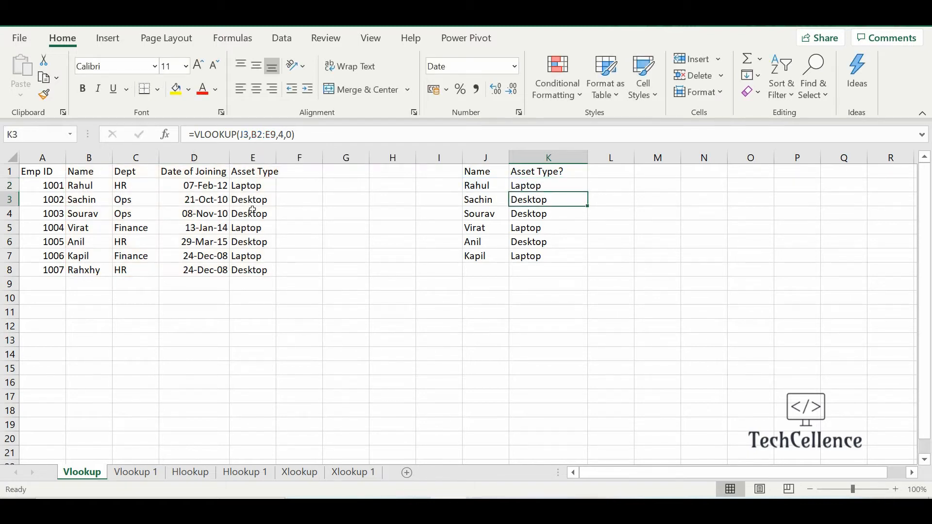
pyautogui.press('F2')
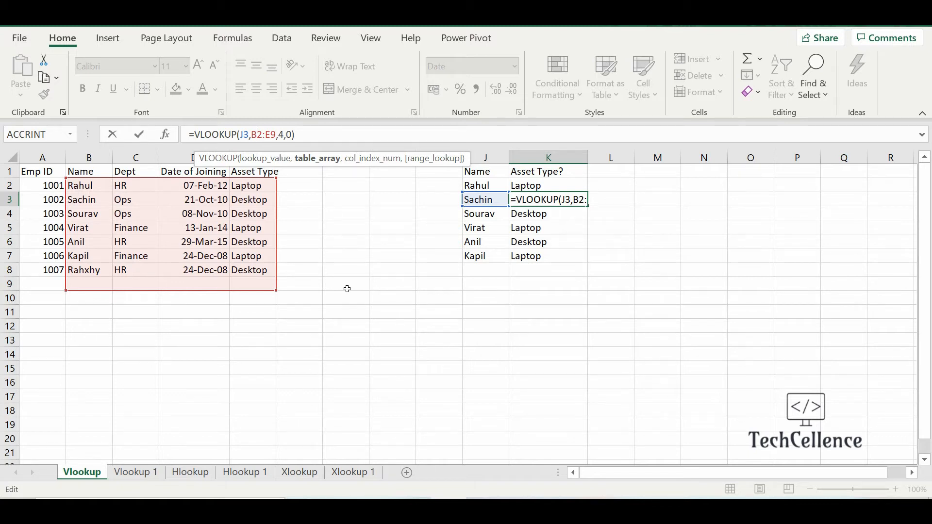
pyautogui.hotkey('ctrl', 'Return')
pyautogui.press('Down')
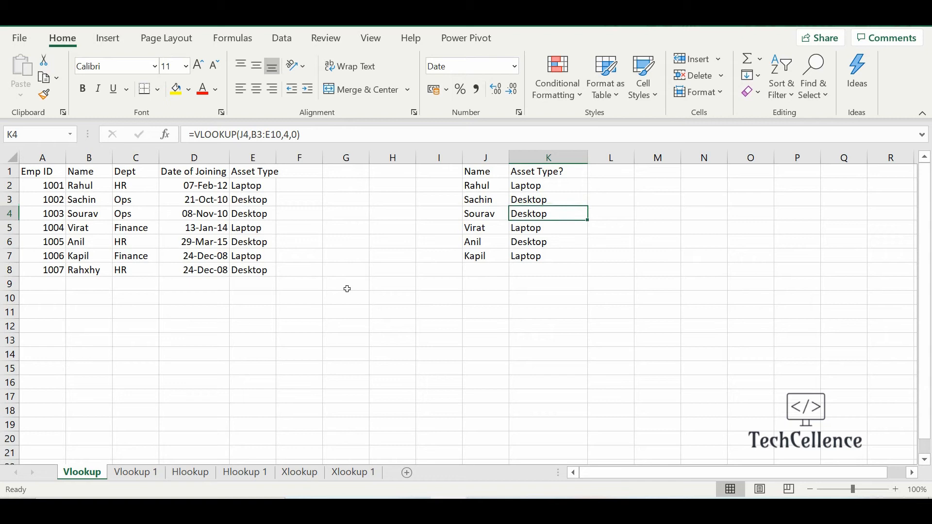
pyautogui.press('Down')
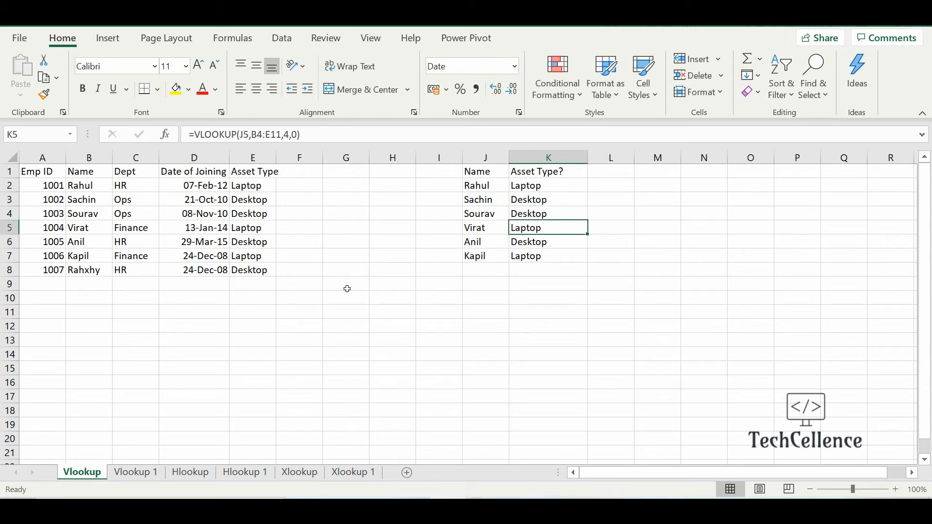
pyautogui.press('Up')
pyautogui.press('Up')
pyautogui.press('Up')
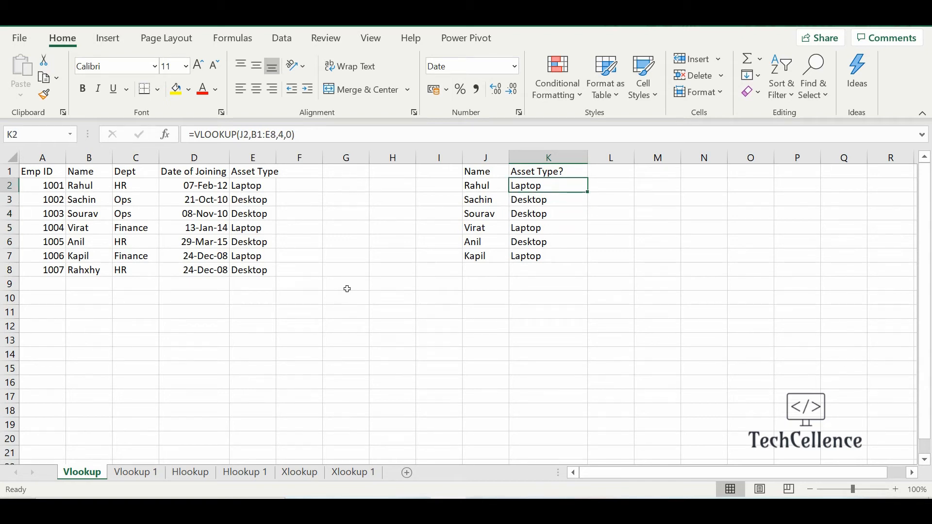
# Make the table array of the VLOOKUP in K2 absolute as $B$1:$E$8.
pyautogui.click(263, 144)
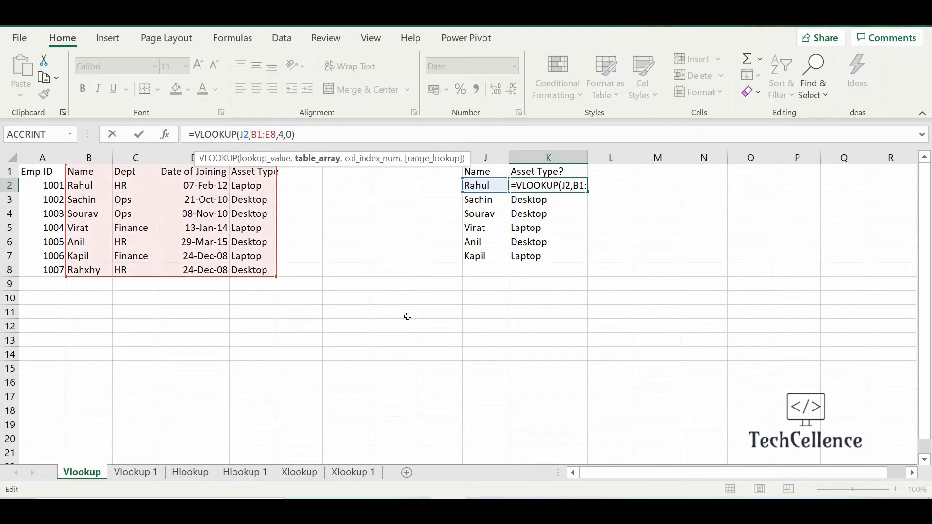
pyautogui.press('F4')
pyautogui.press('Right')
pyautogui.press('Right')
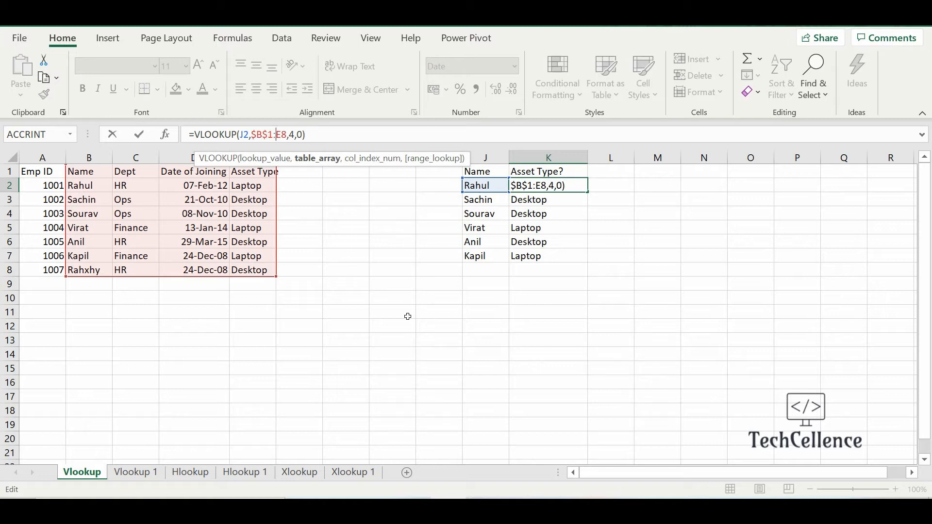
pyautogui.press('F4')
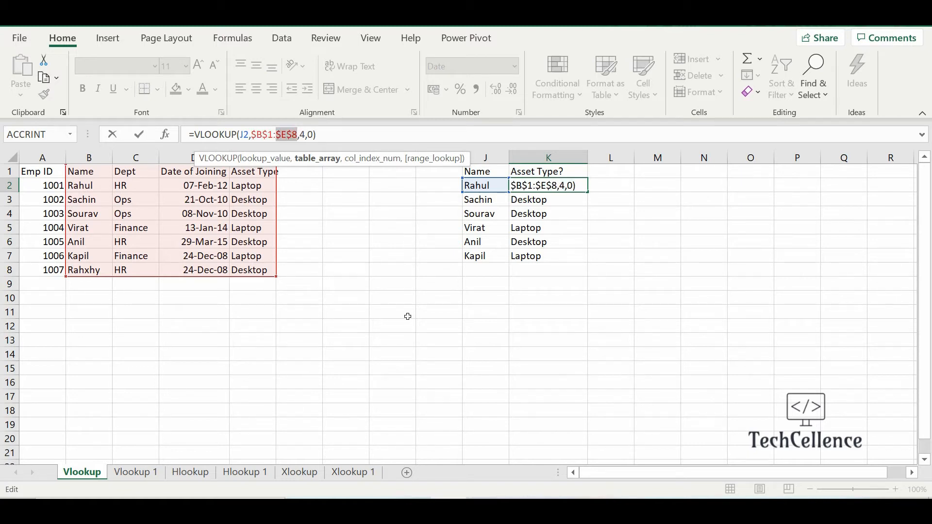
pyautogui.press('Return')
pyautogui.press('Up')
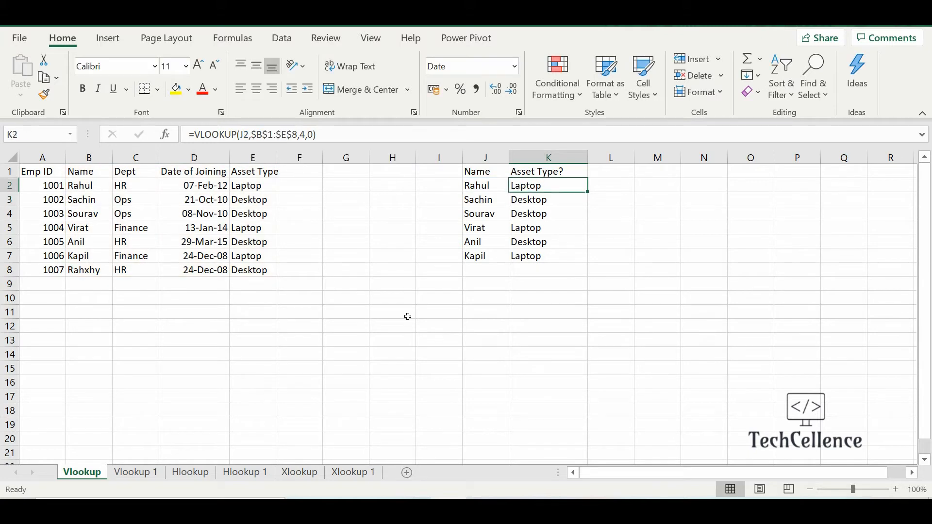
# Fill the VLOOKUP with the absolute range from K2 down through K7 and check the copied formula in K3.
pyautogui.hotkey('shift', 'Down')
pyautogui.hotkey('shift', 'Down')
pyautogui.hotkey('shift', 'Down')
pyautogui.hotkey('shift', 'Down')
pyautogui.hotkey('shift', 'Down')
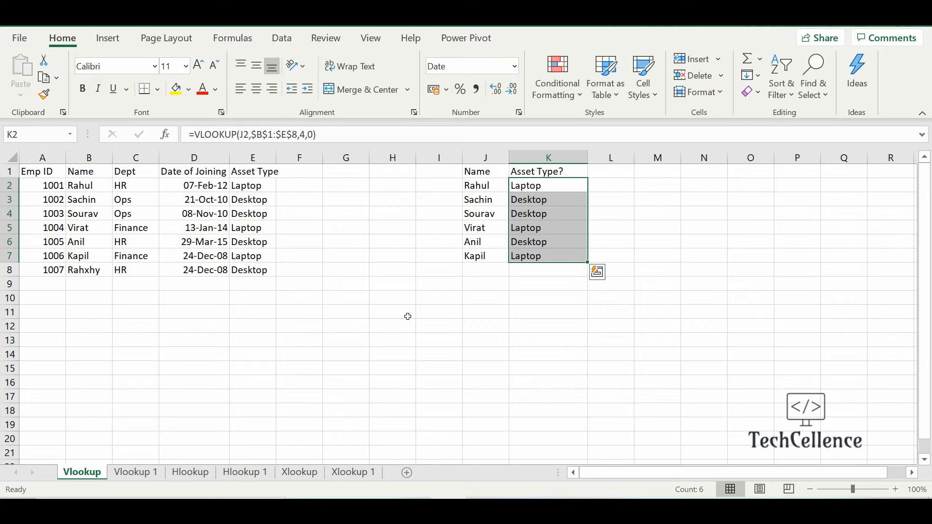
pyautogui.press('Up')
pyautogui.press('Down')
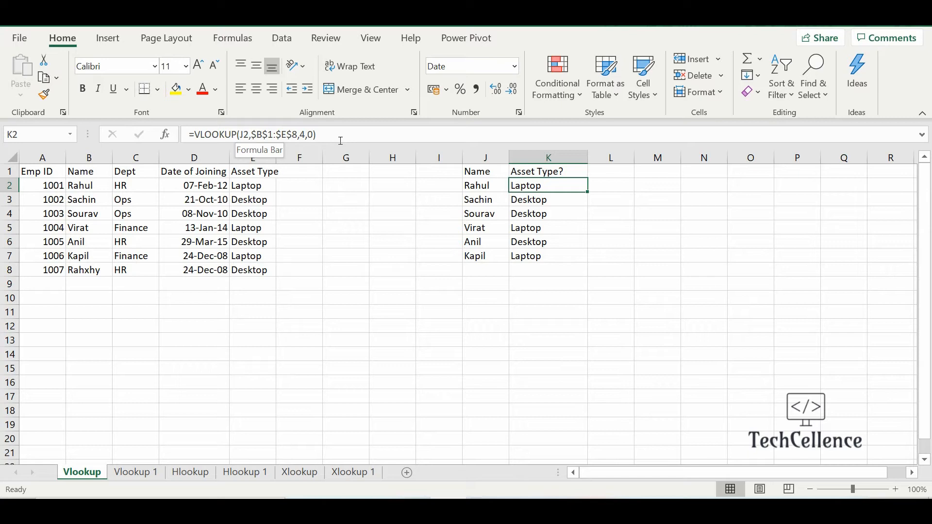
pyautogui.press('Down')
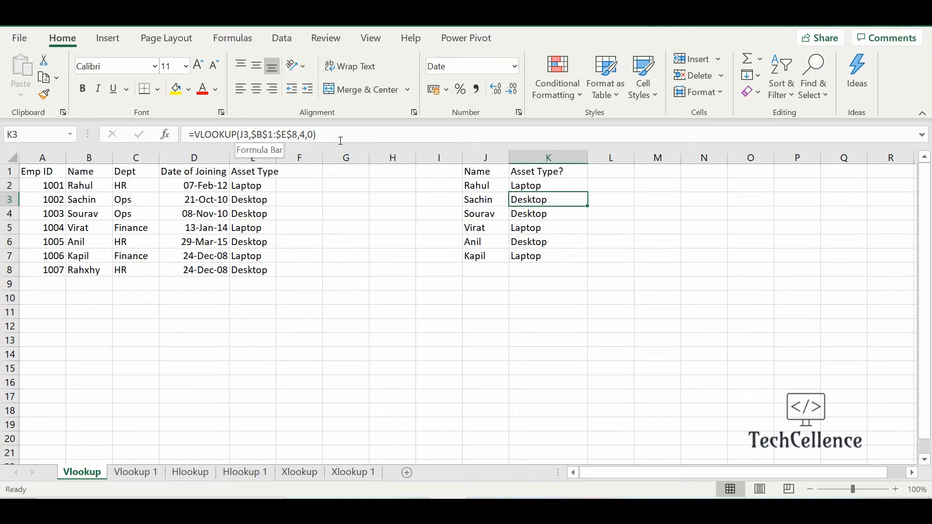
# Enter an additional employee name that is missing from the employee table in cell J8, below the lookup names.
pyautogui.press('Down')
pyautogui.press('Down')
pyautogui.press('Down')
pyautogui.press('Down')
pyautogui.press('Down')
pyautogui.press('Left')
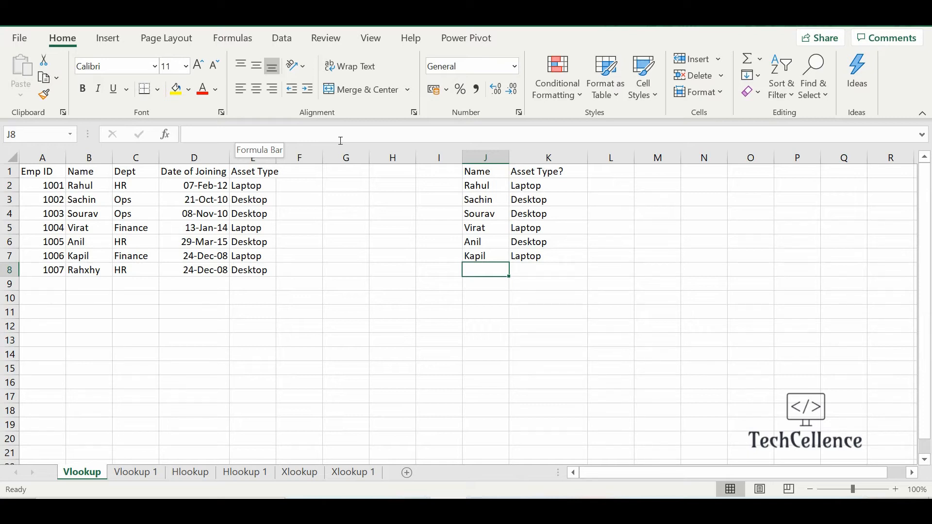
pyautogui.write('Rohi')
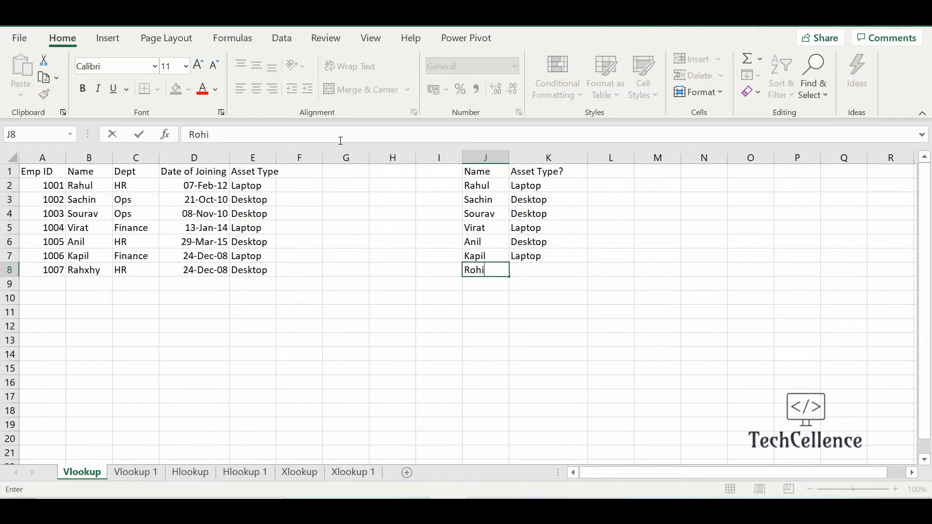
pyautogui.press('Return')
pyautogui.press('Up')
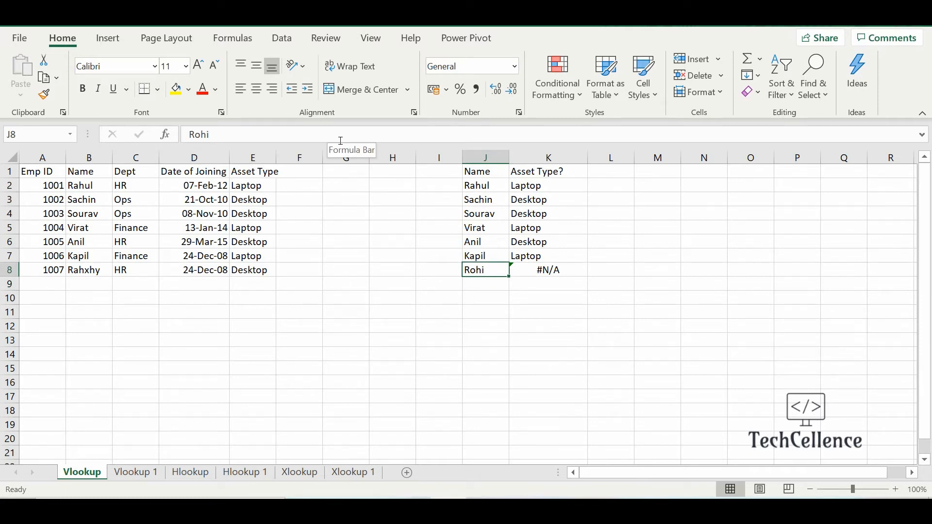
pyautogui.write('Rpot')
pyautogui.press('BackSpace')
pyautogui.press('BackSpace')
pyautogui.press('BackSpace')
pyautogui.write('ohit')
pyautogui.press('Return')
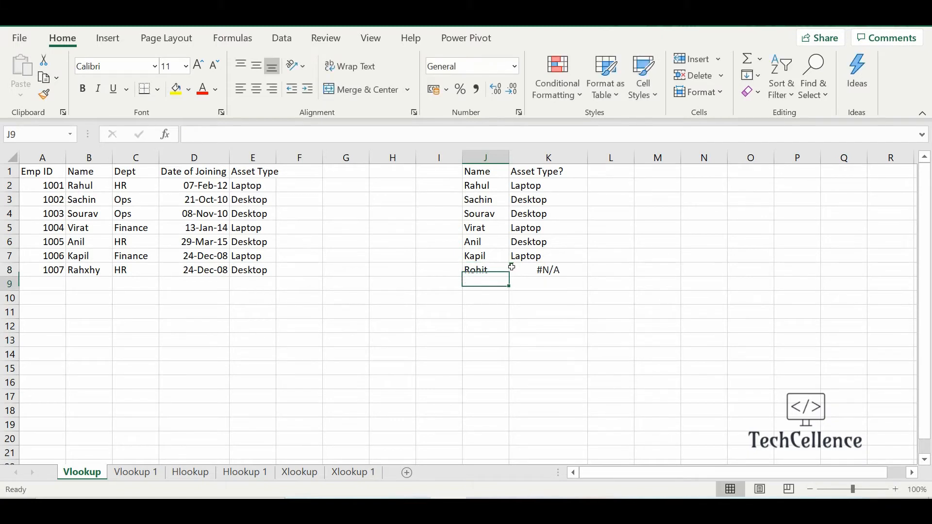
pyautogui.press('Up')
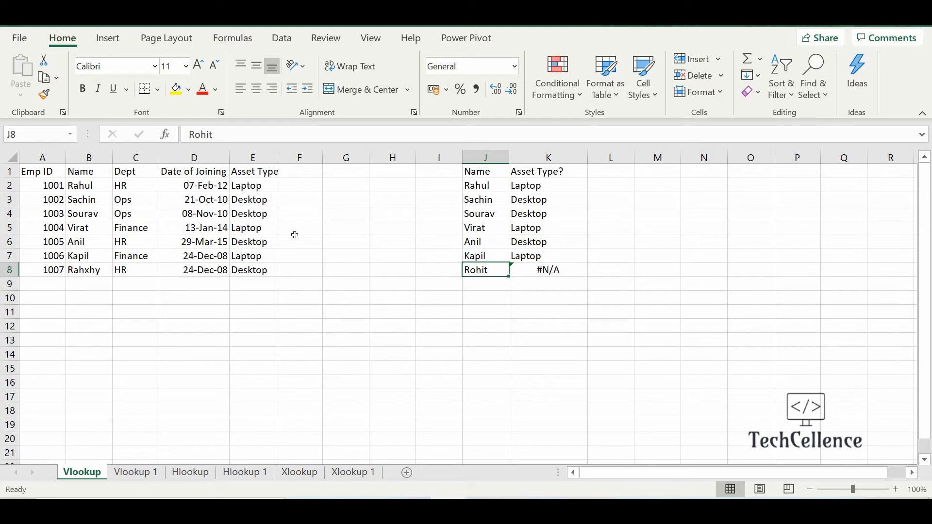
# Wrap the VLOOKUP in K8 in IFERROR with "Not Found" as the value returned on error.
pyautogui.click(547, 272)
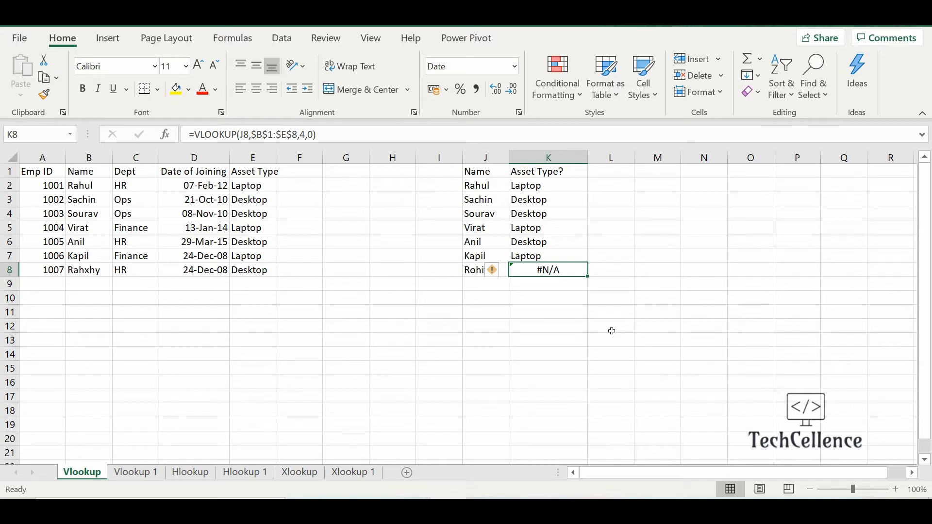
pyautogui.click(195, 137)
pyautogui.write('iferror')
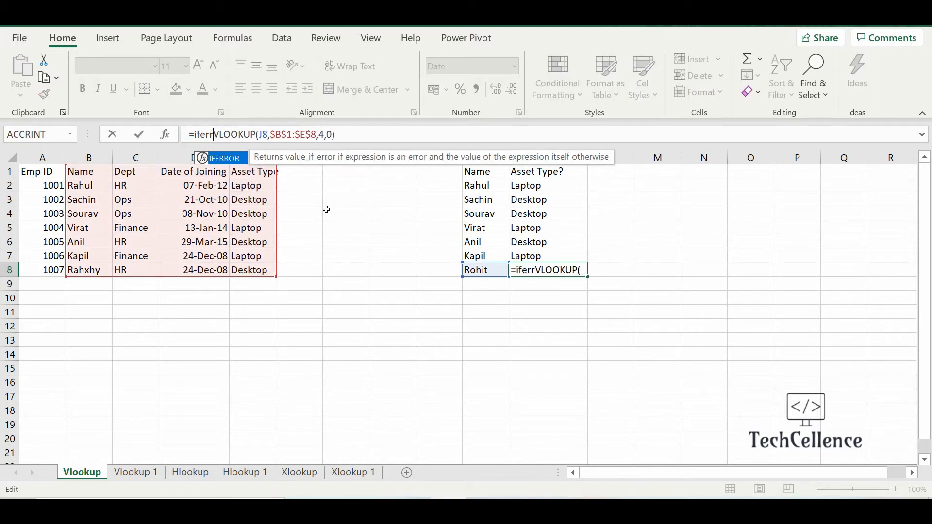
pyautogui.write('(')
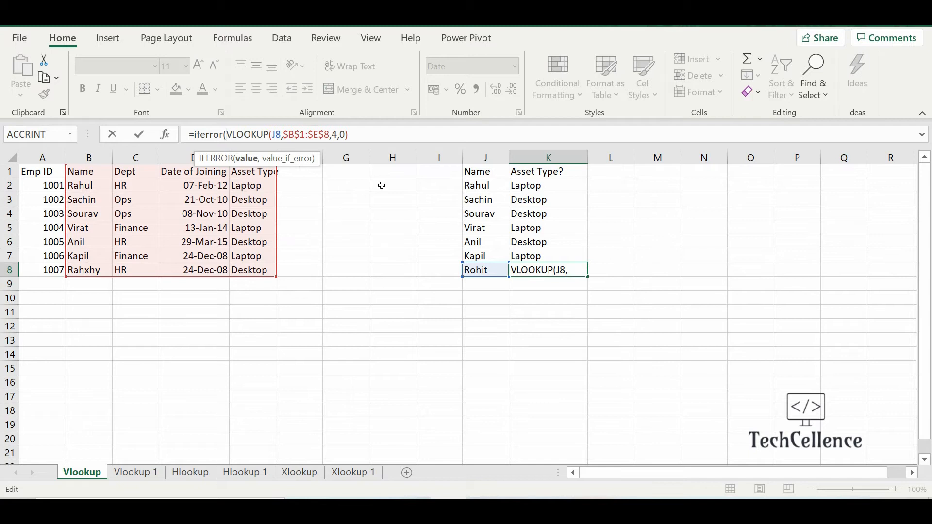
pyautogui.click(380, 137)
pyautogui.write(',"')
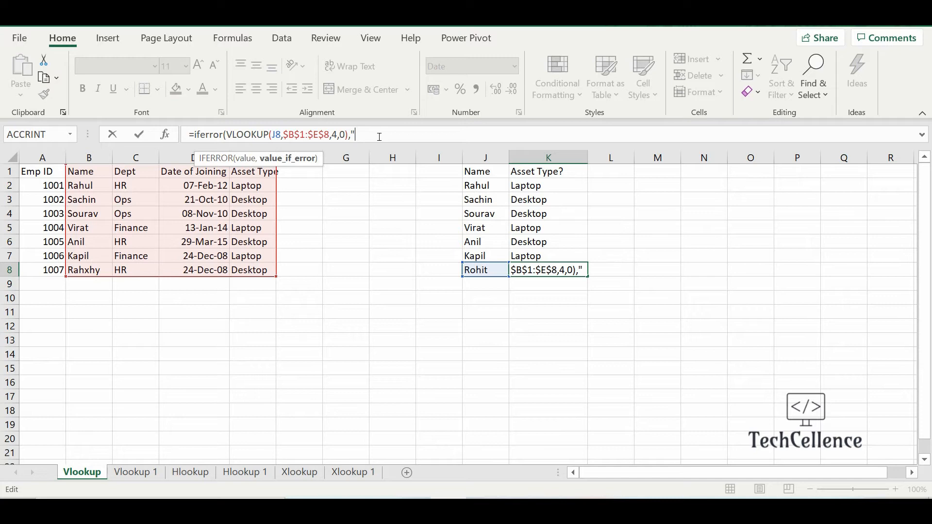
pyautogui.write('Not Found"')
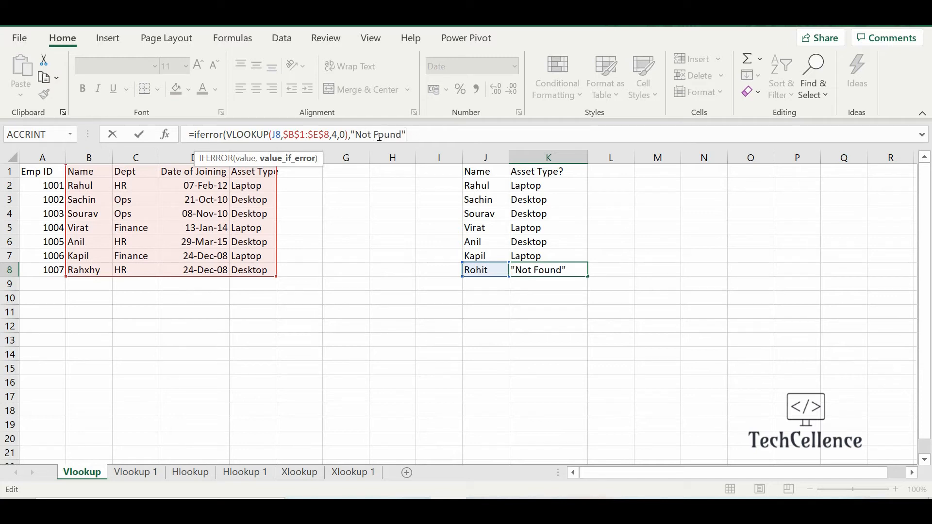
pyautogui.write(')')
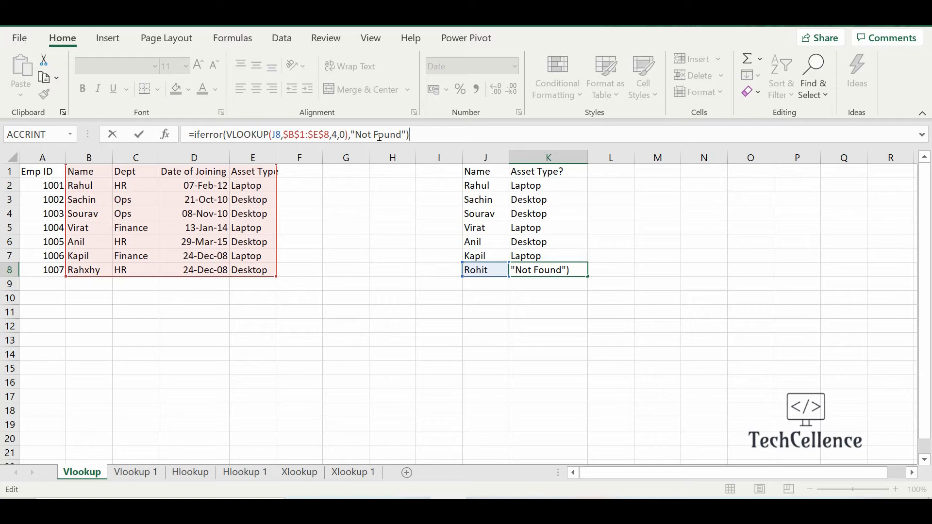
pyautogui.hotkey('ctrl', 'Return')
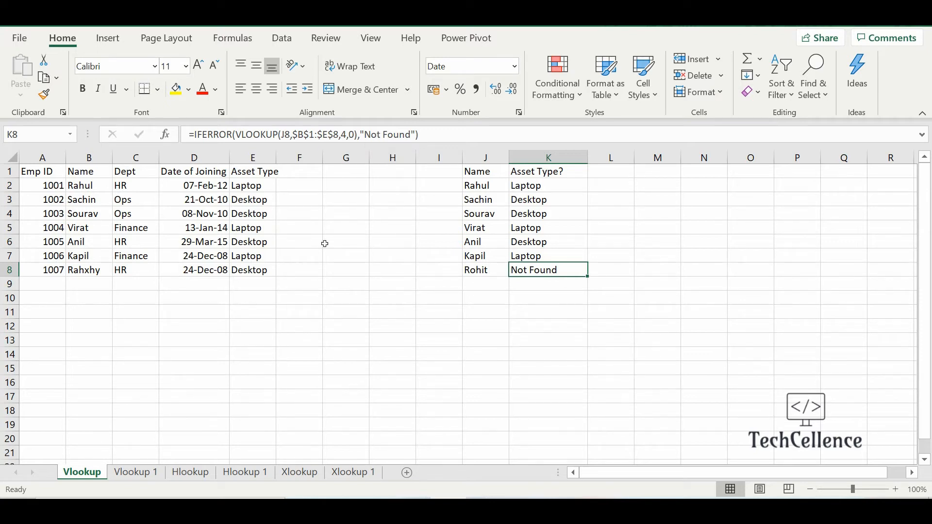
# Replace IFERROR with IFNA in the K8 formula, keeping "Not Found" as the fallback value.
pyautogui.click(234, 134)
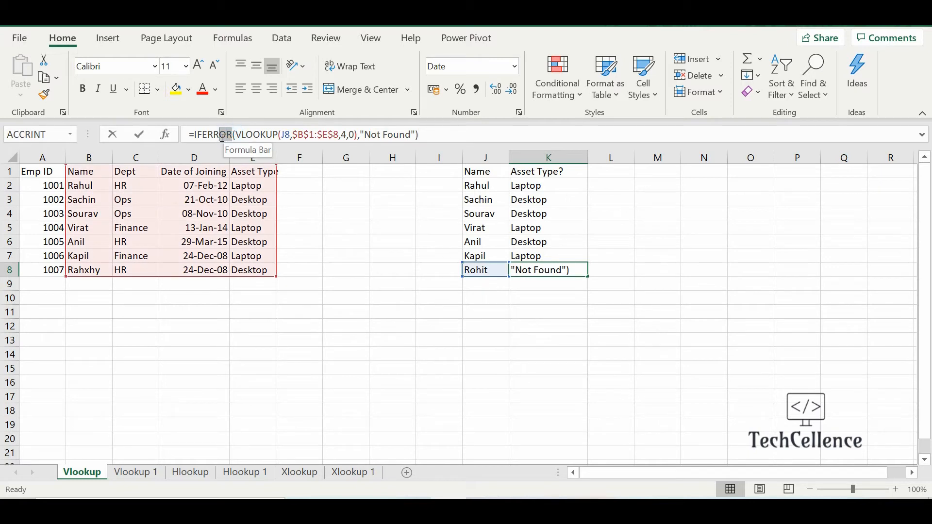
pyautogui.press('BackSpace')
pyautogui.press('BackSpace')
pyautogui.press('BackSpace')
pyautogui.press('BackSpace')
pyautogui.press('BackSpace')
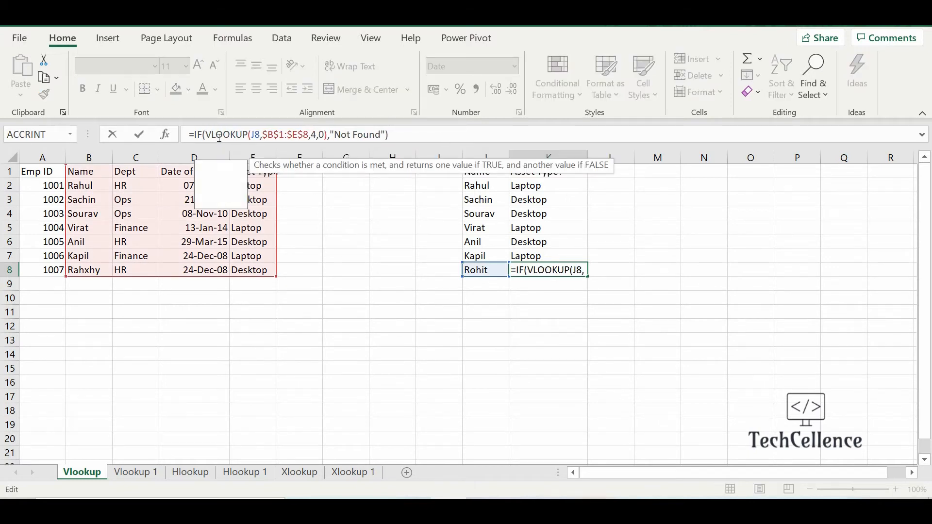
pyautogui.write('NA')
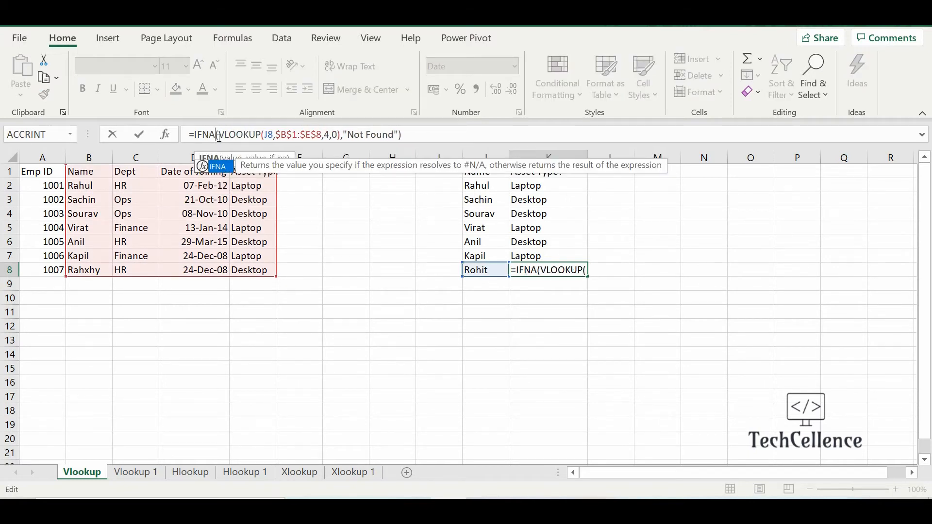
pyautogui.press('Return')
pyautogui.press('Up')
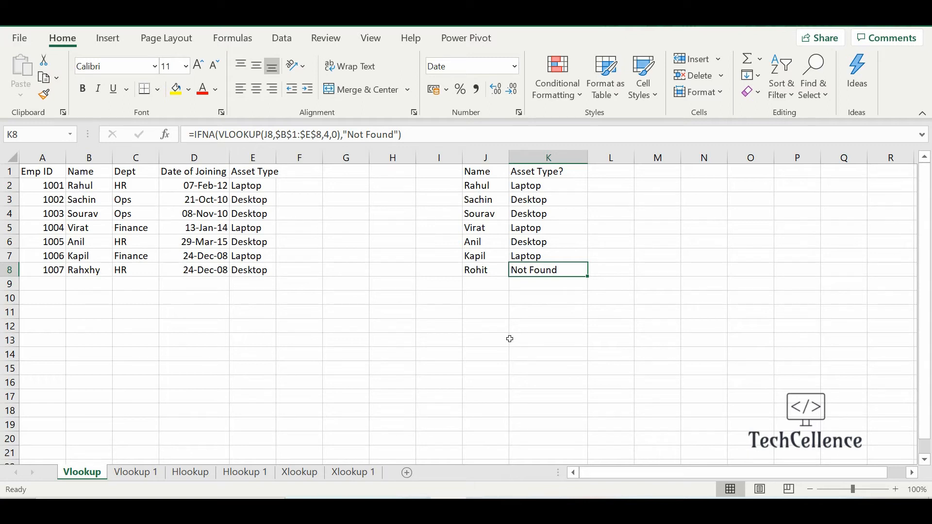
# Shorten the lookup name in J2 to its first three letters.
pyautogui.click(482, 189)
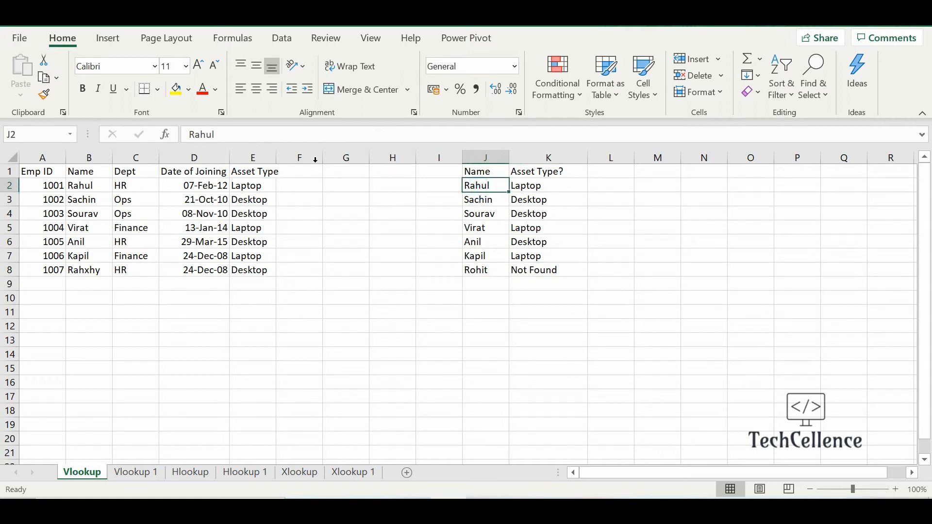
pyautogui.click(285, 135)
pyautogui.press('BackSpace')
pyautogui.press('BackSpace')
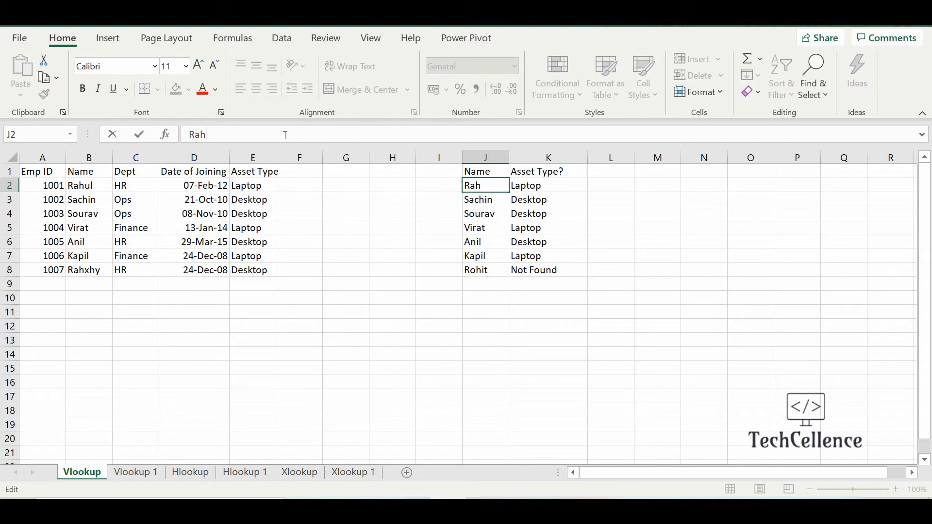
pyautogui.press('Return')
pyautogui.press('Up')
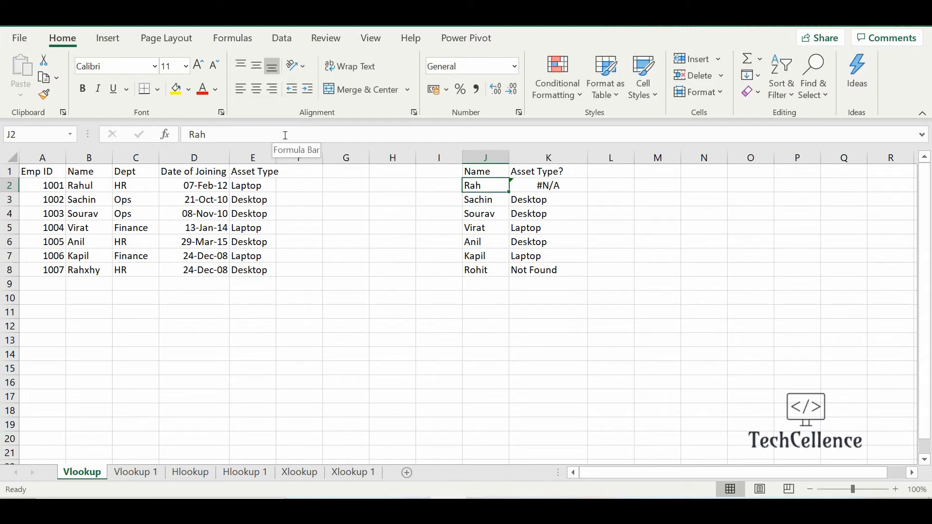
# Append the * wildcard to the partial name in J2 and check the first matching name in B2.
pyautogui.click(283, 138)
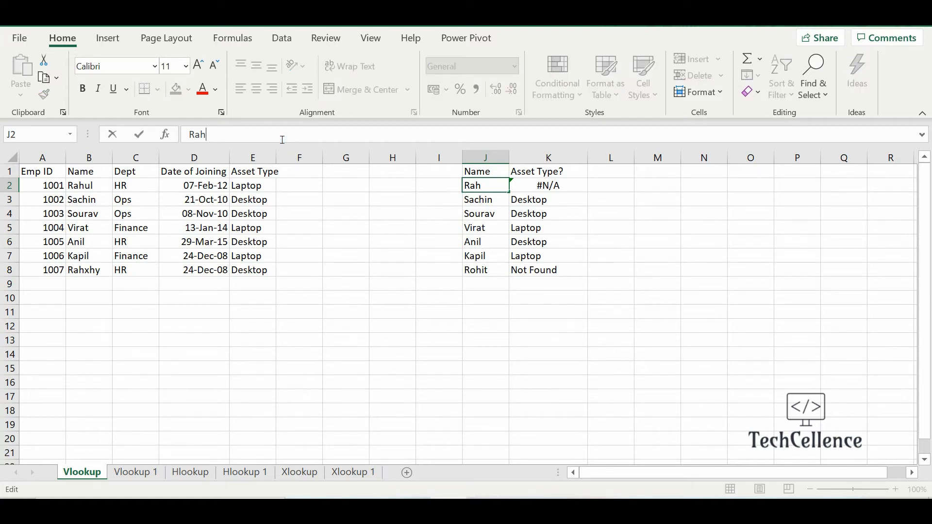
pyautogui.write('*')
pyautogui.press('Return')
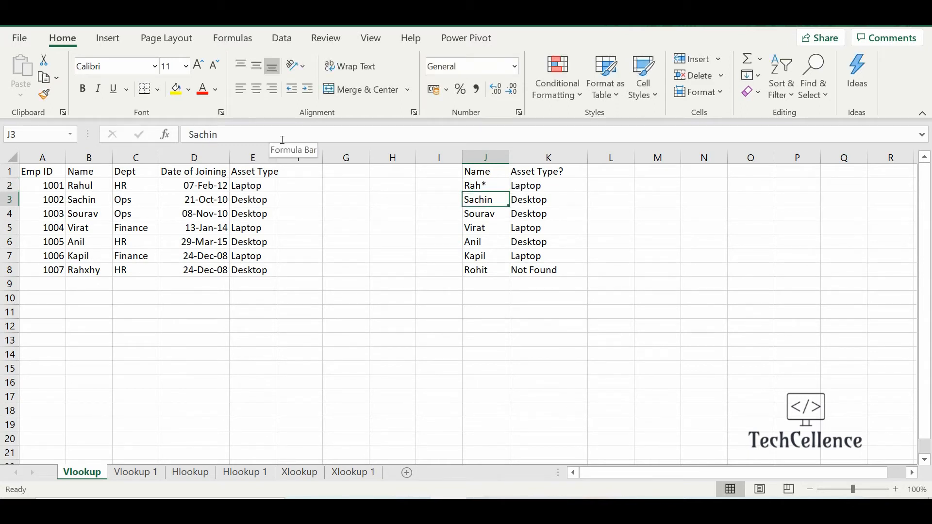
pyautogui.press('Up')
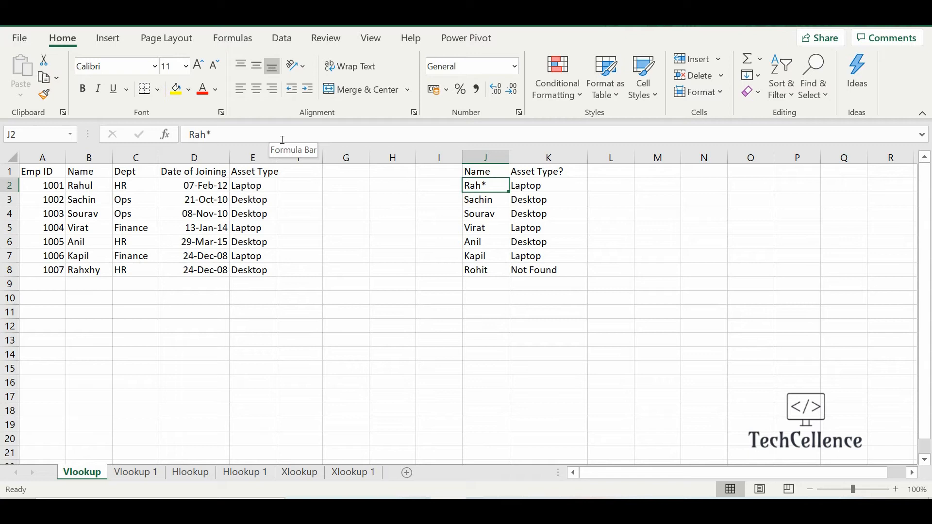
pyautogui.click(80, 191)
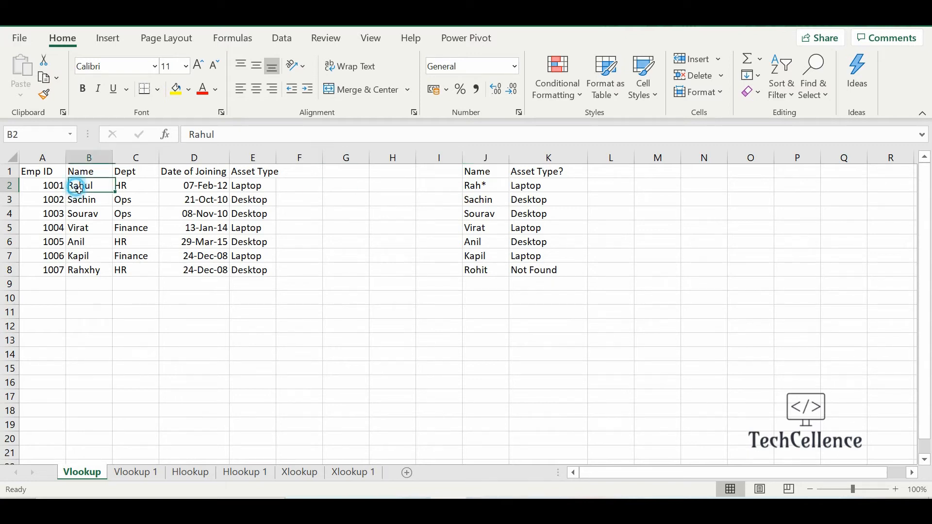
# Compare the wildcard lookup result in K2 with the names and asset types in rows 2 and 8.
pyautogui.click(93, 273)
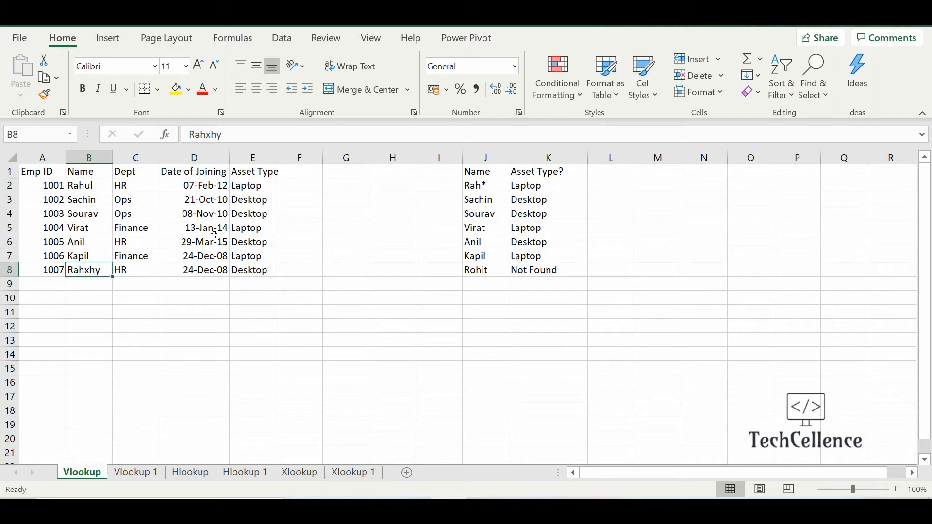
pyautogui.click(252, 191)
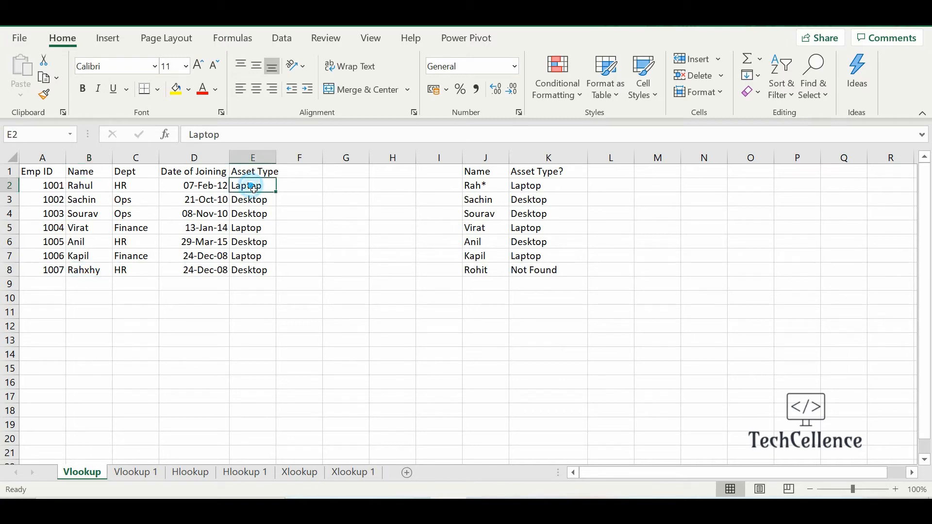
pyautogui.click(265, 270)
pyautogui.click(525, 190)
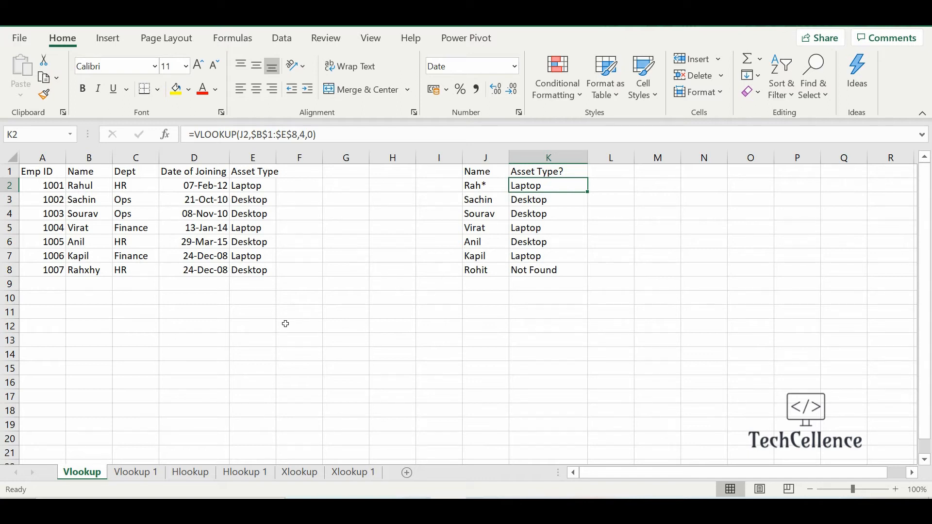
# Insert a blank column before the Date of Joining column.
pyautogui.click(189, 160)
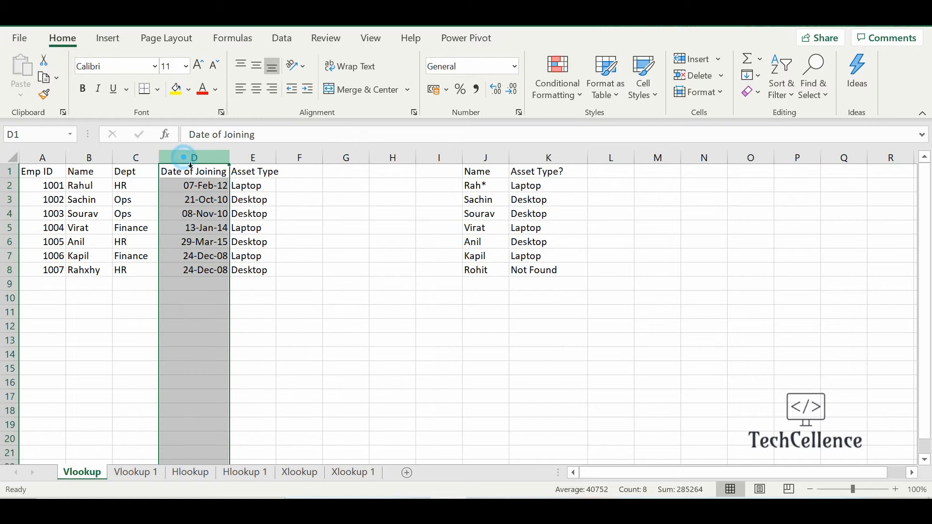
pyautogui.rightClick(186, 162)
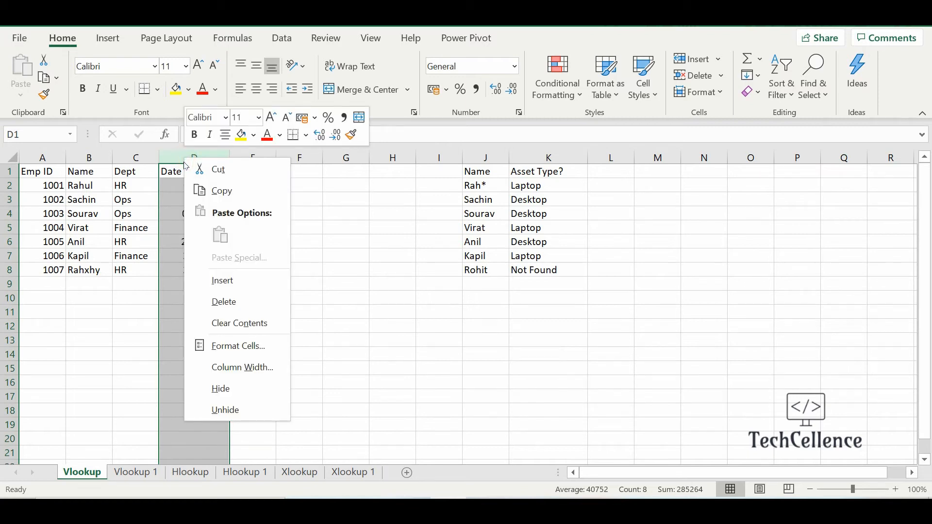
pyautogui.click(243, 288)
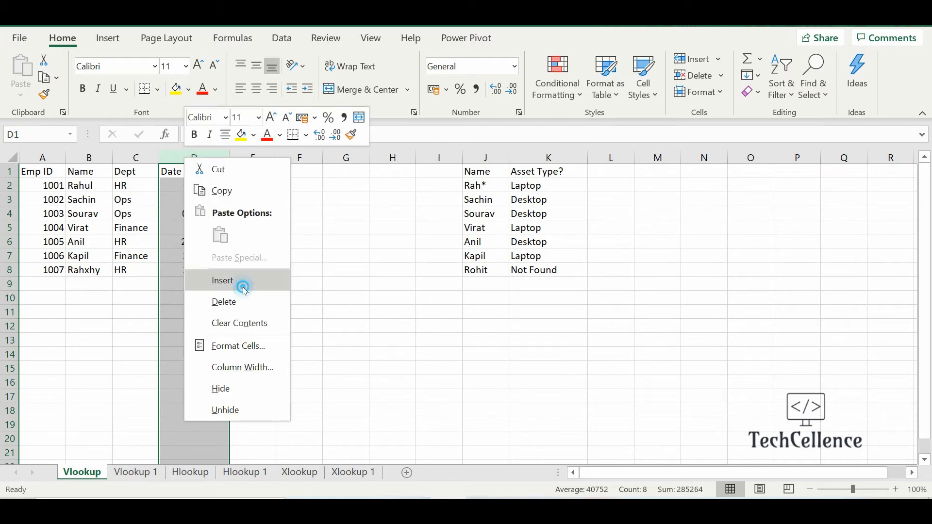
pyautogui.click(301, 353)
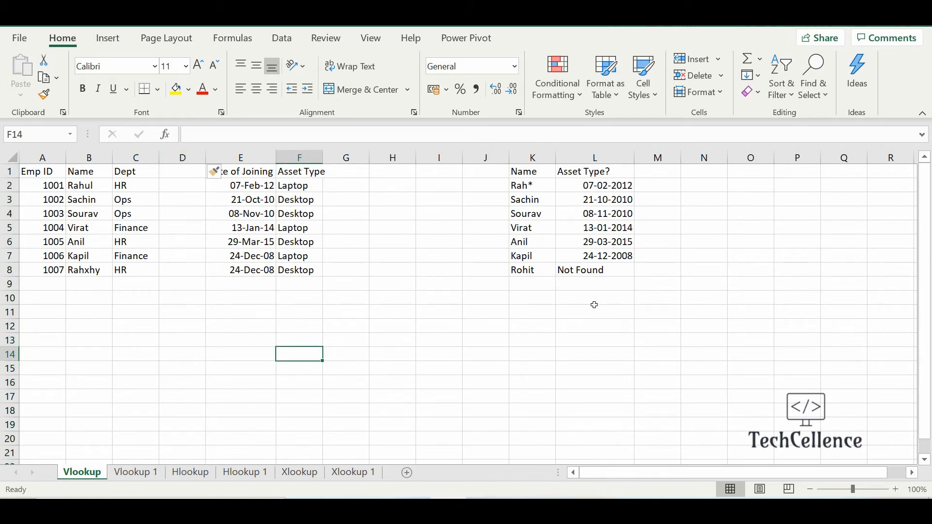
# Examine the column index in the L2 VLOOKUP formula and the lookup results in L2:L7.
pyautogui.click(600, 187)
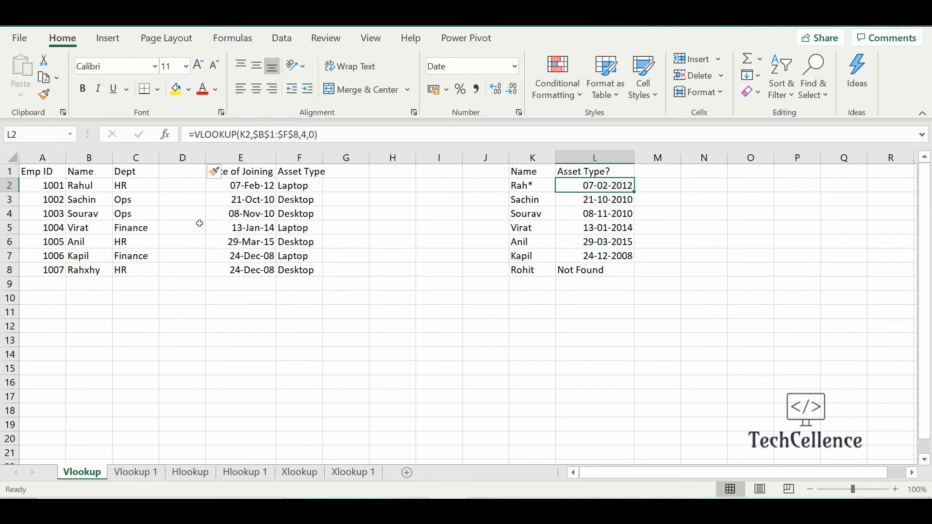
pyautogui.click(301, 134)
pyautogui.click(305, 136)
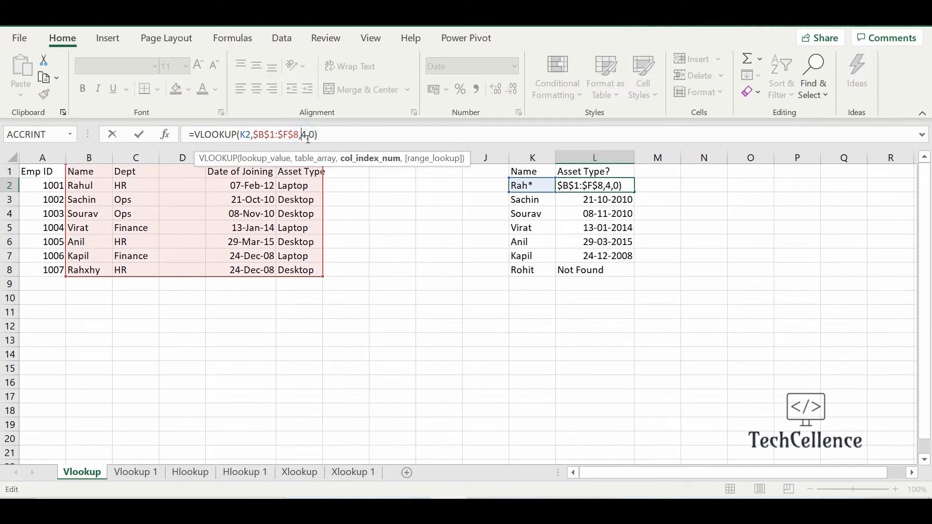
pyautogui.doubleClick(306, 135)
pyautogui.hotkey('ctrl', 'Return')
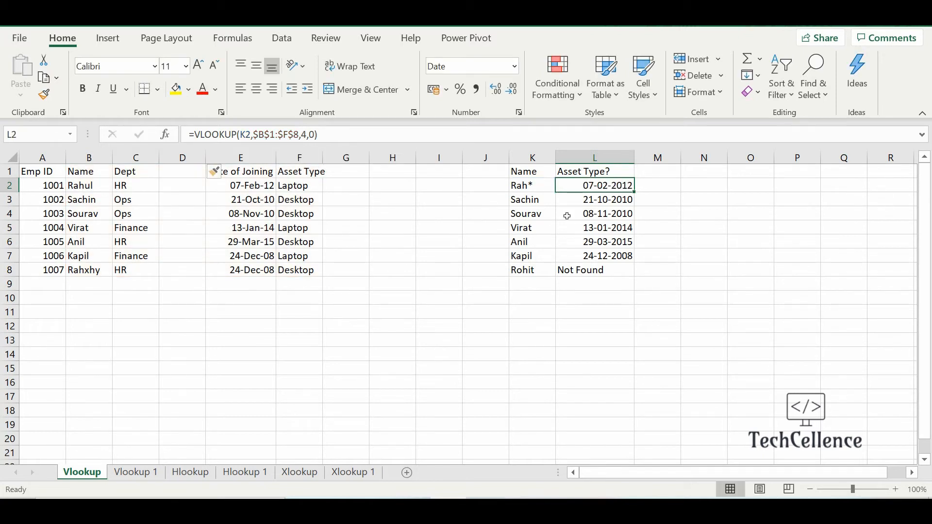
pyautogui.moveTo(610, 191); pyautogui.dragTo(619, 257)
pyautogui.click(619, 257)
pyautogui.click(413, 272)
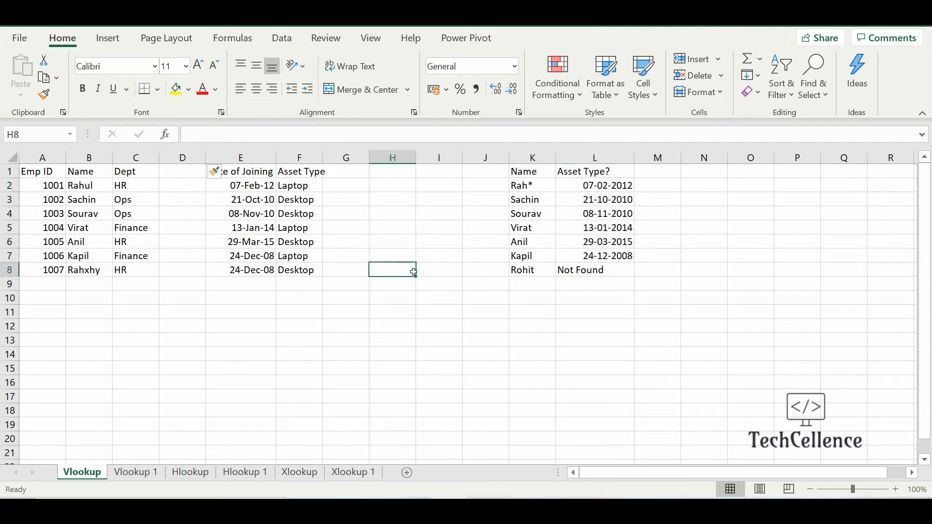
pyautogui.click(597, 231)
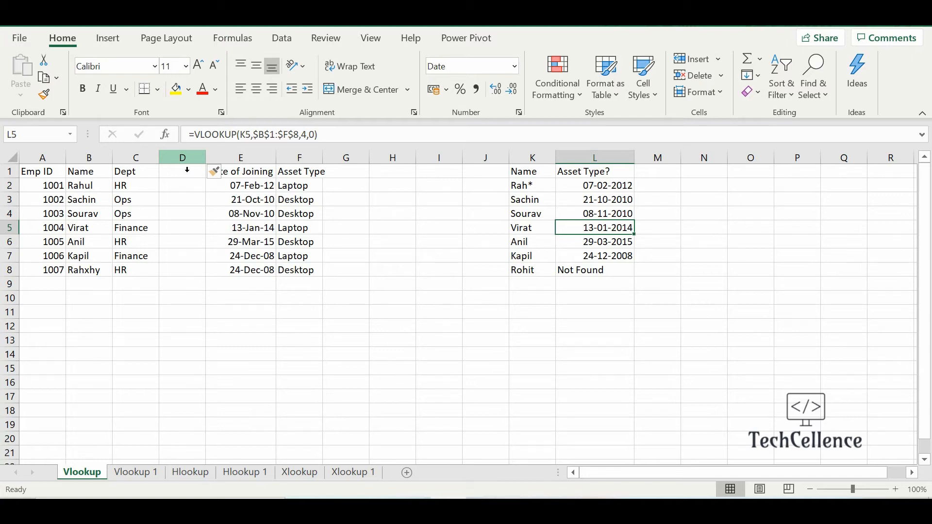
# Set the column index number of the VLOOKUP in L2 to 5.
pyautogui.click(591, 187)
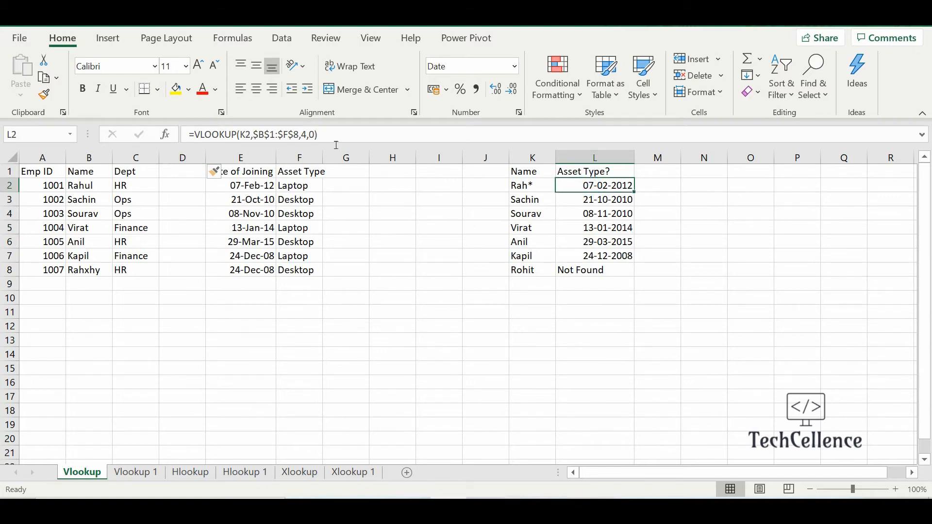
pyautogui.click(307, 135)
pyautogui.press('BackSpace')
pyautogui.write('65')
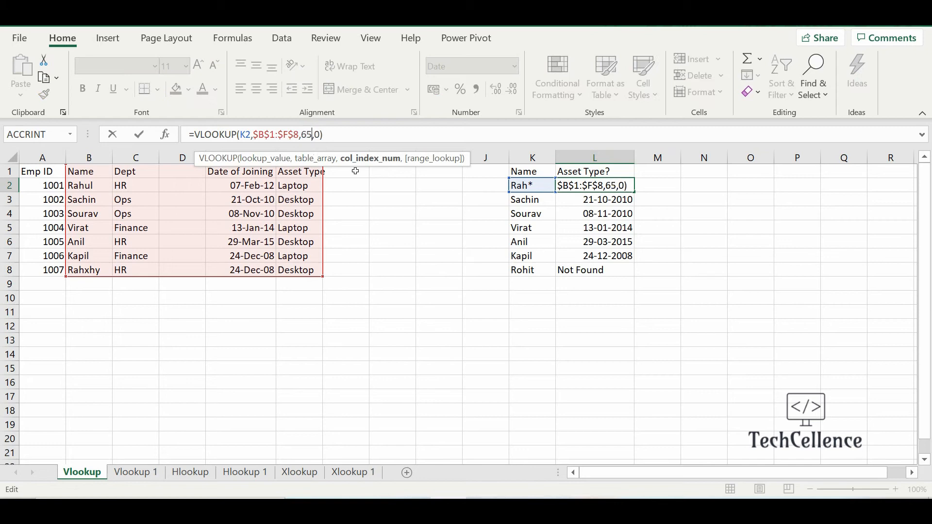
pyautogui.press('BackSpace')
pyautogui.press('BackSpace')
pyautogui.write('5')
pyautogui.press('Return')
# Fill the L2 formula down through L8.
pyautogui.press('Up')
pyautogui.hotkey('shift', 'Down')
pyautogui.hotkey('shift', 'Down')
pyautogui.hotkey('shift', 'Down')
pyautogui.hotkey('shift', 'Down')
pyautogui.hotkey('shift', 'Down')
pyautogui.hotkey('shift', 'Down')
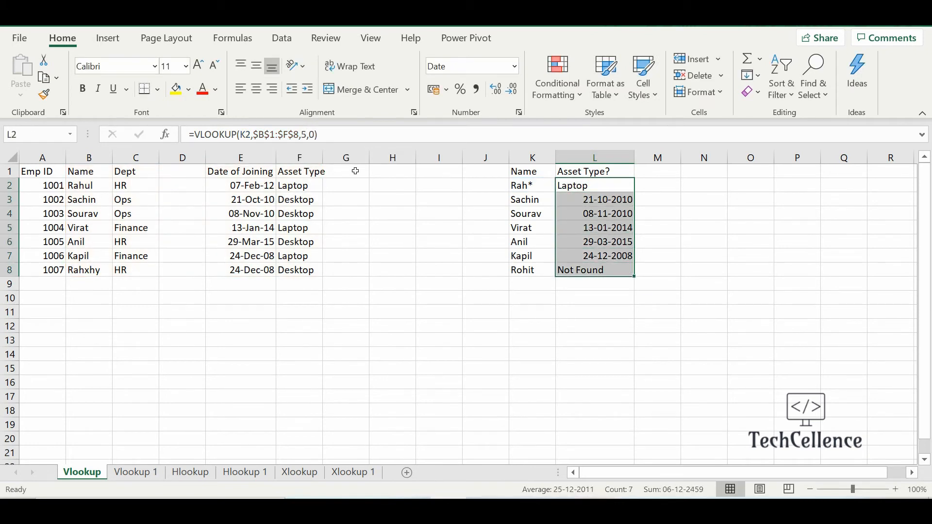
pyautogui.hotkey('ctrl', 'd')
# Review the arguments of the VLOOKUP formula in L3 without changing them.
pyautogui.press('Down')
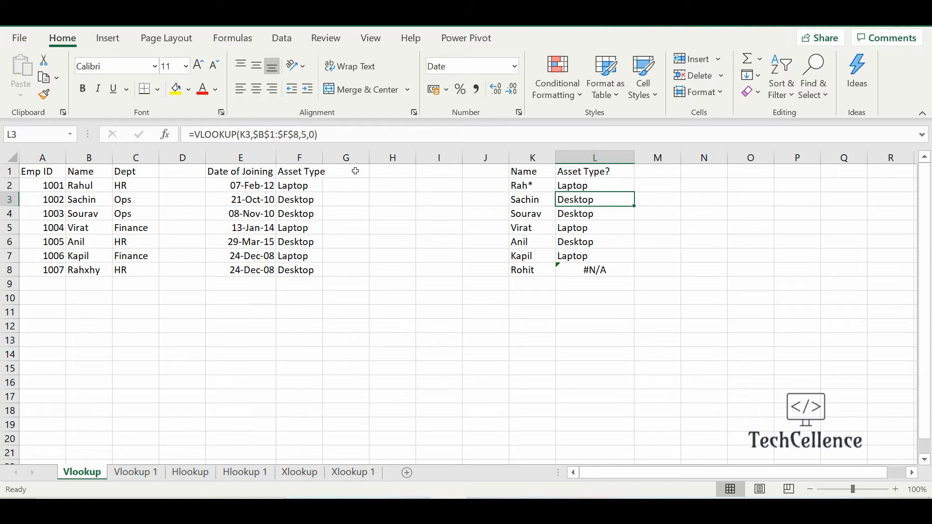
pyautogui.click(309, 135)
pyautogui.press('Right')
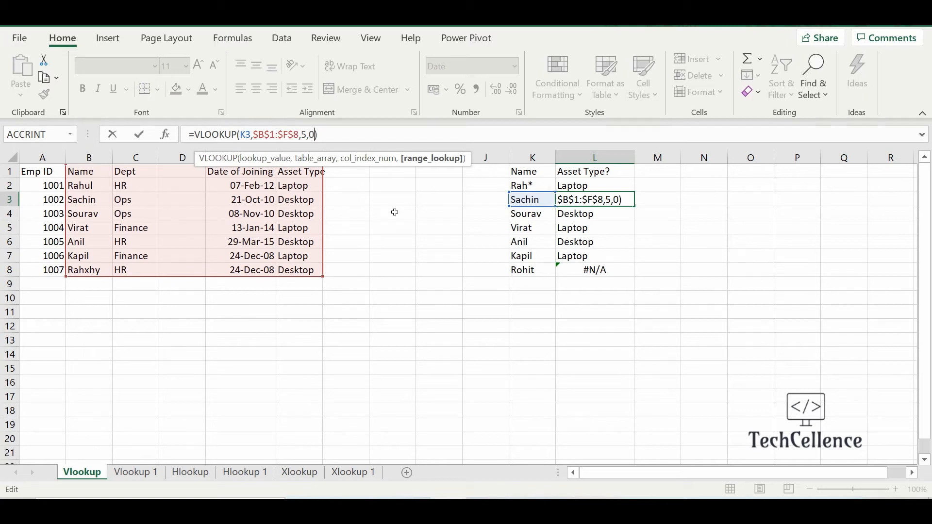
pyautogui.hotkey('ctrl', 'Return')
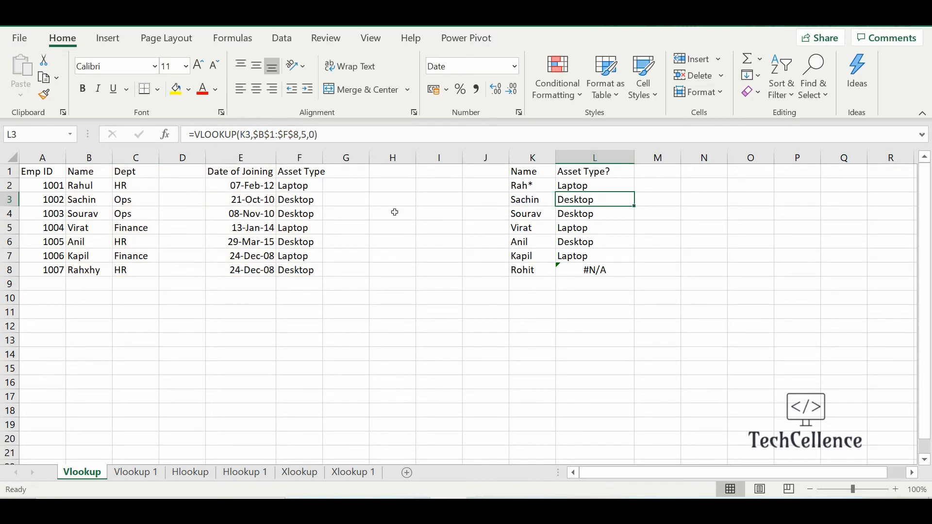
# Switch to the Vlookup 1 sheet and view the Sales Slab and Commission % table in A1:B8.
pyautogui.click(134, 473)
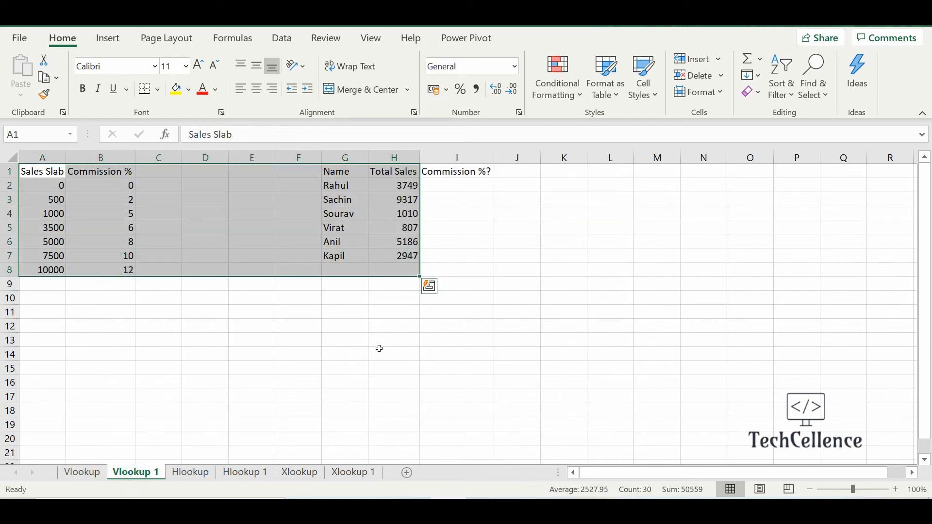
pyautogui.click(377, 341)
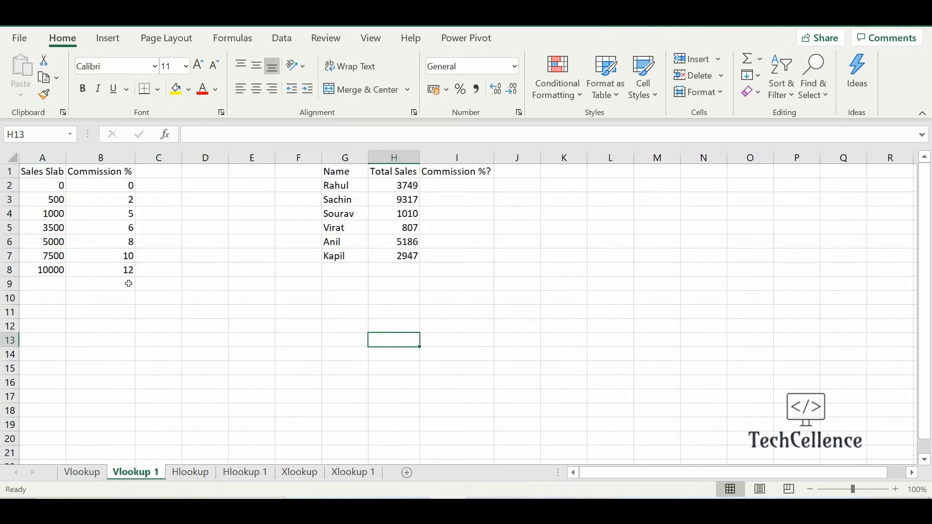
pyautogui.moveTo(43, 173); pyautogui.dragTo(118, 275)
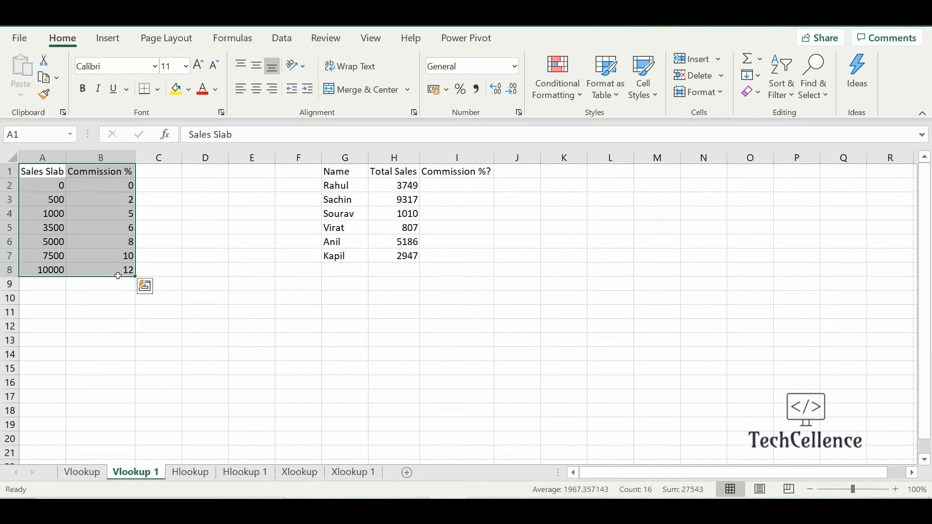
pyautogui.click(54, 322)
# Examine how the sales slab limits in A2:A5 correspond to the commission percentages in B2:B4.
pyautogui.click(44, 199)
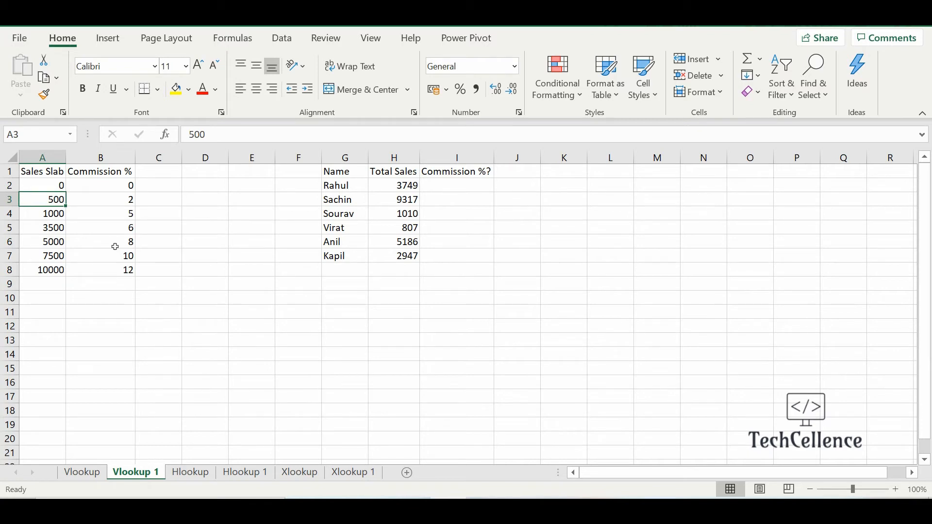
pyautogui.click(48, 188)
pyautogui.click(53, 200)
pyautogui.click(131, 186)
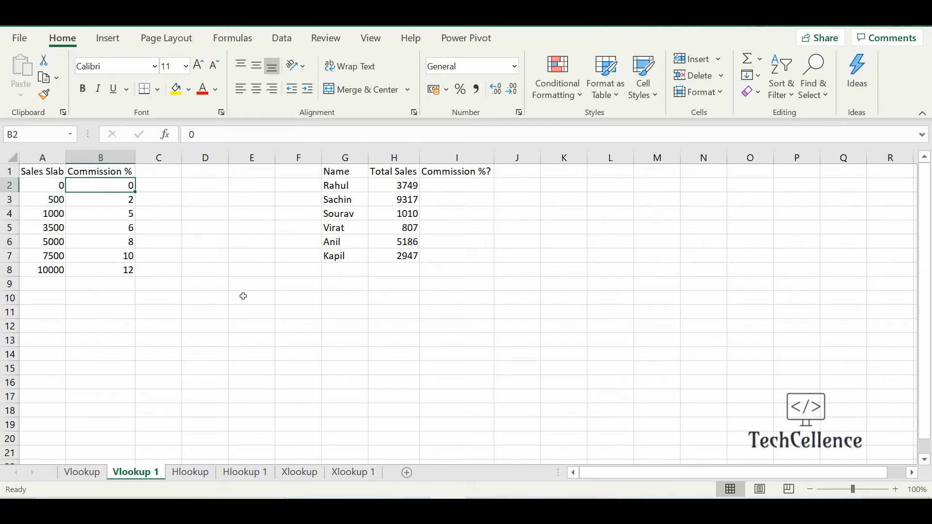
pyautogui.click(56, 200)
pyautogui.click(55, 213)
pyautogui.click(131, 201)
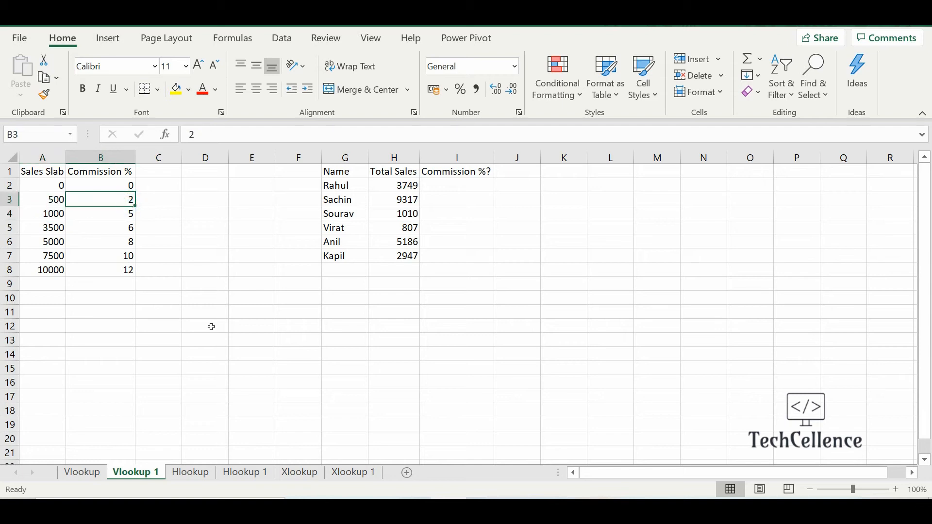
pyautogui.click(53, 216)
pyautogui.click(54, 228)
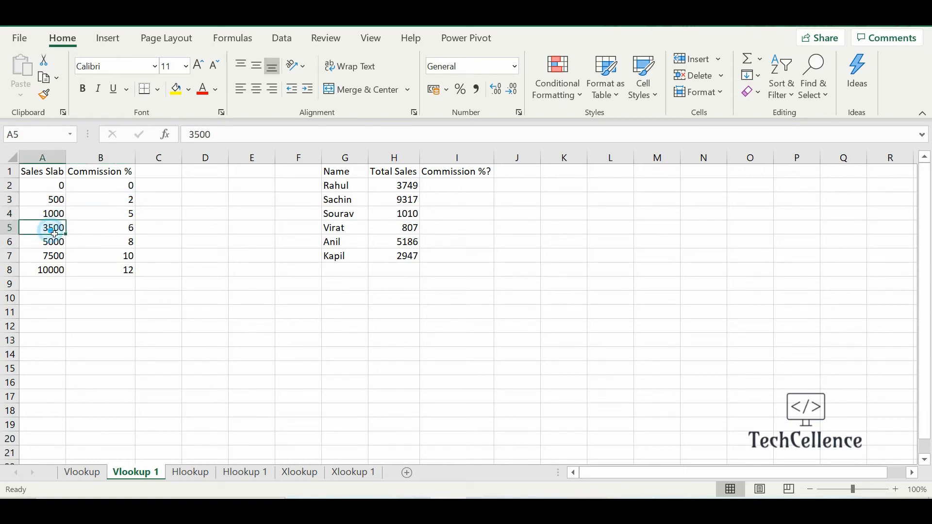
pyautogui.click(124, 217)
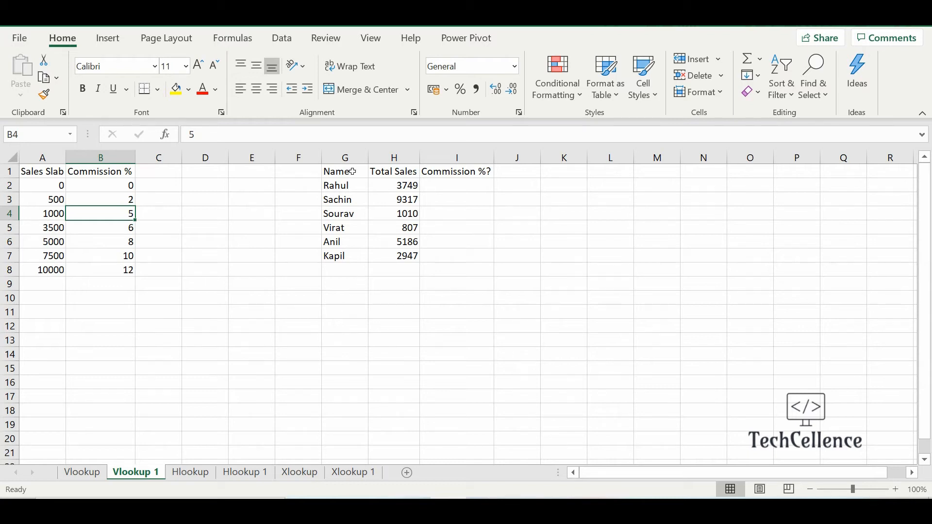
# Review the names and Total Sales figures in G2:H7 and the empty Commission %? cell I2.
pyautogui.moveTo(336, 187); pyautogui.dragTo(340, 256)
pyautogui.click(439, 312)
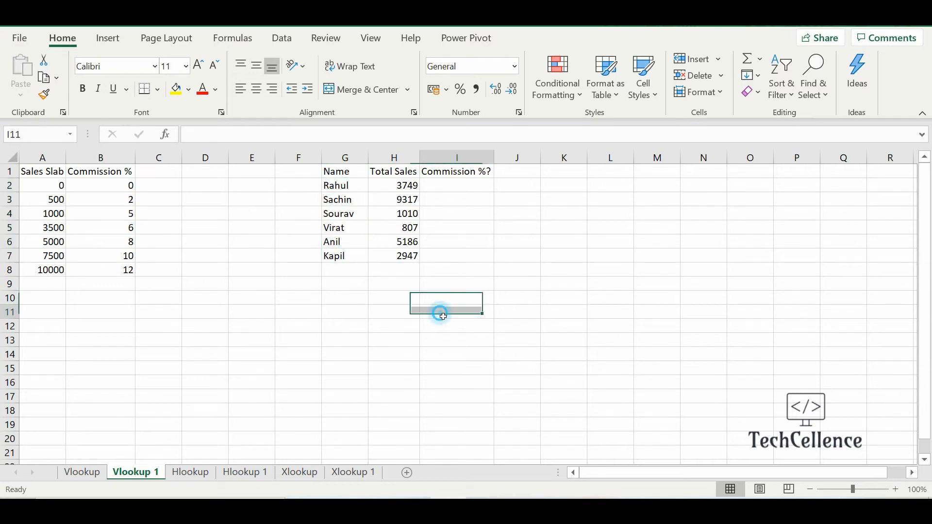
pyautogui.moveTo(413, 186); pyautogui.dragTo(397, 256)
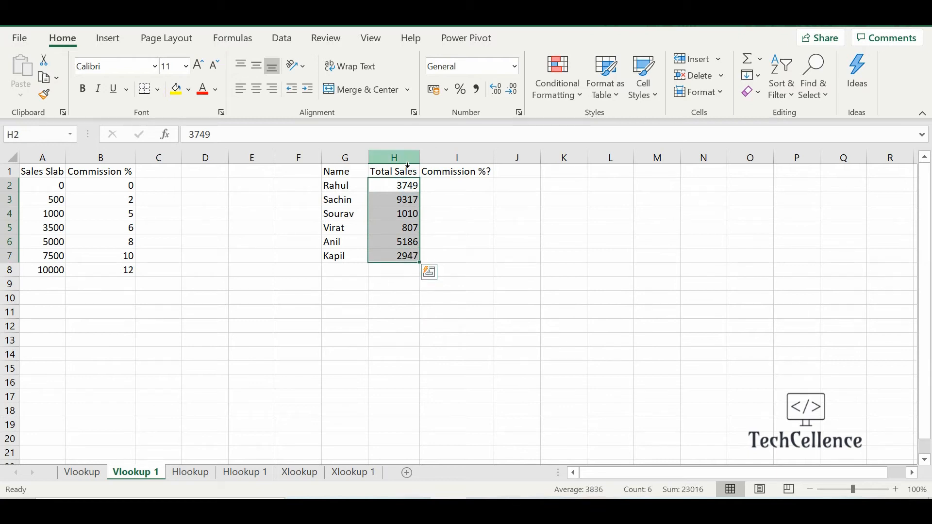
pyautogui.click(395, 184)
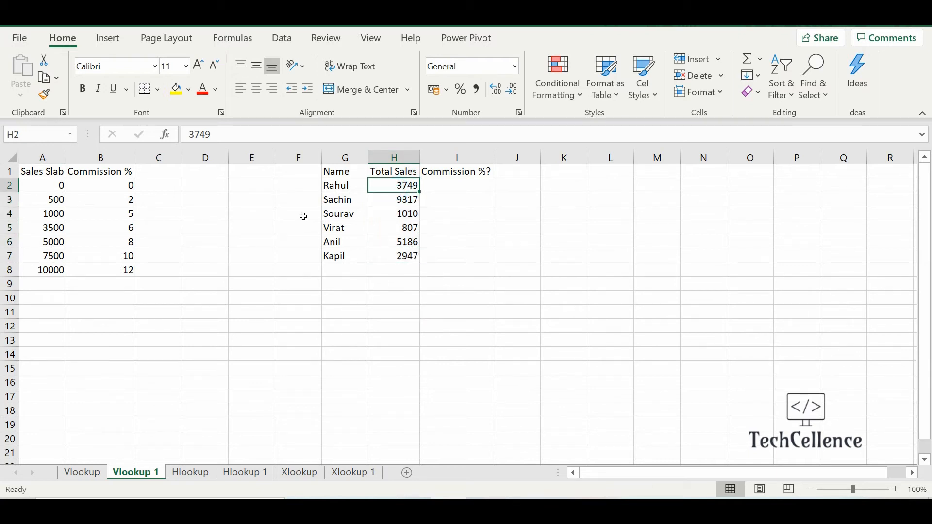
pyautogui.click(454, 186)
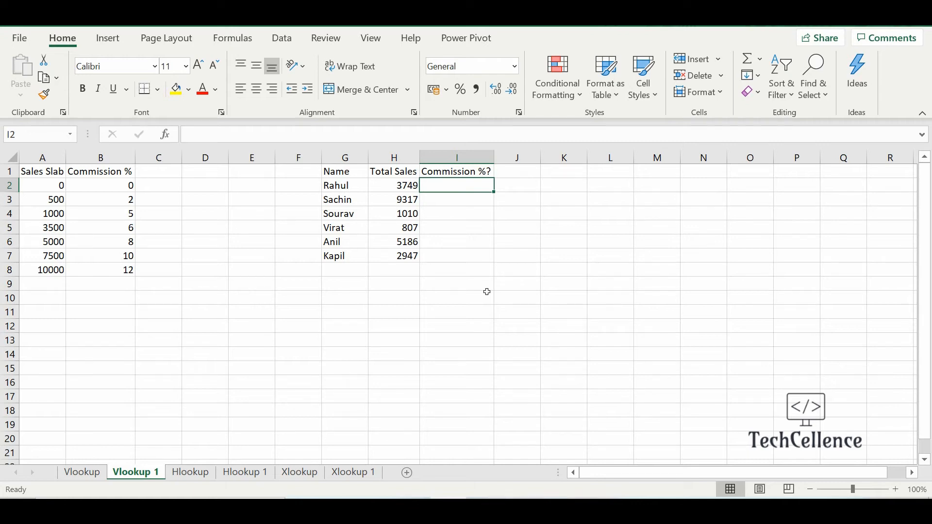
# Examine the lookup table A2:B8, including its commission values and its sales slab values.
pyautogui.moveTo(48, 187); pyautogui.dragTo(125, 272)
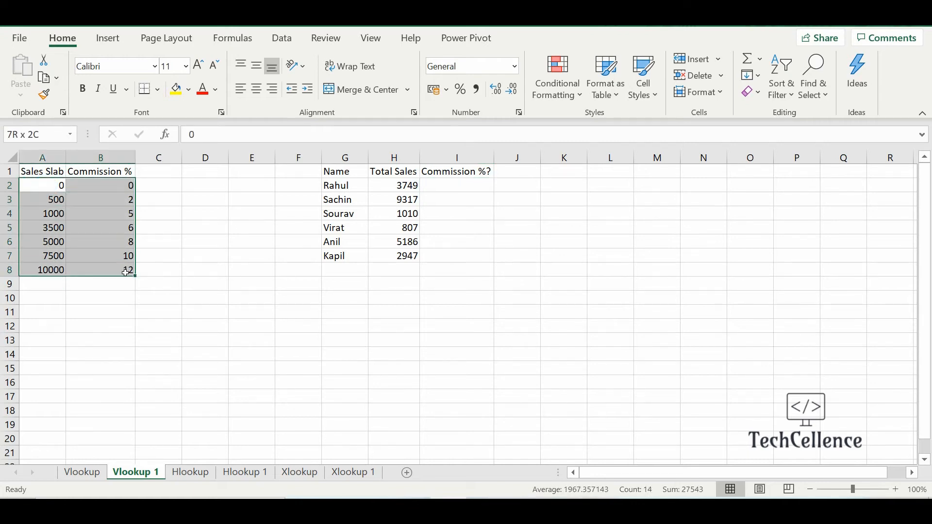
pyautogui.click(97, 325)
pyautogui.moveTo(127, 186); pyautogui.dragTo(126, 270)
pyautogui.moveTo(38, 183); pyautogui.dragTo(53, 269)
pyautogui.click(108, 297)
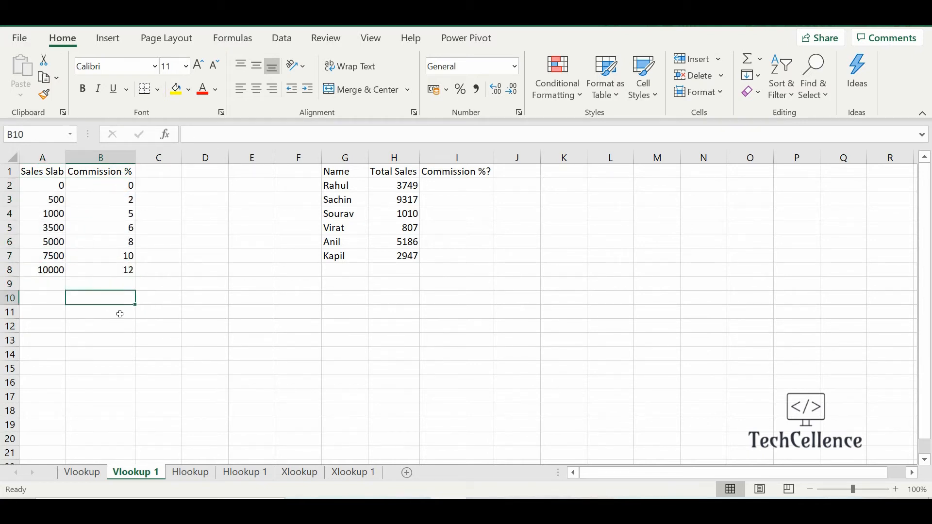
# Check the order of the Sales Slab values from A2 down to A8.
pyautogui.click(52, 183)
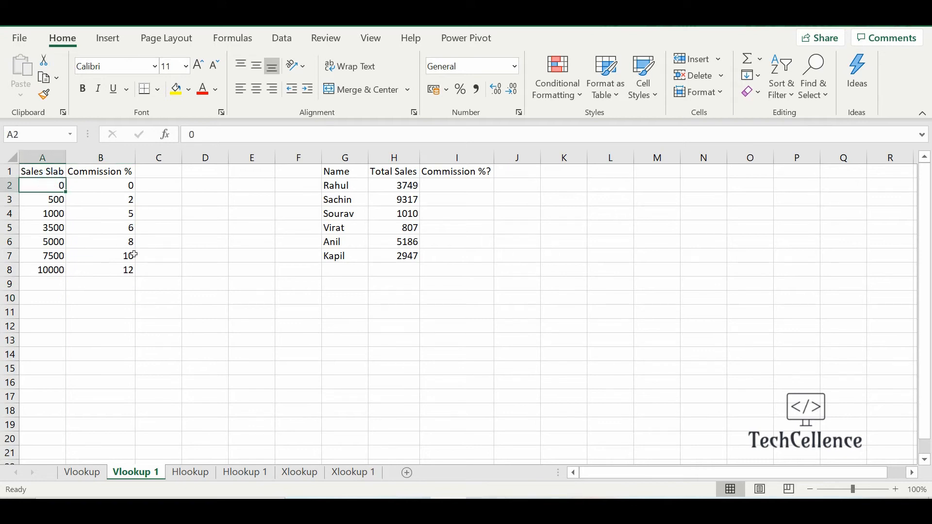
pyautogui.click(55, 215)
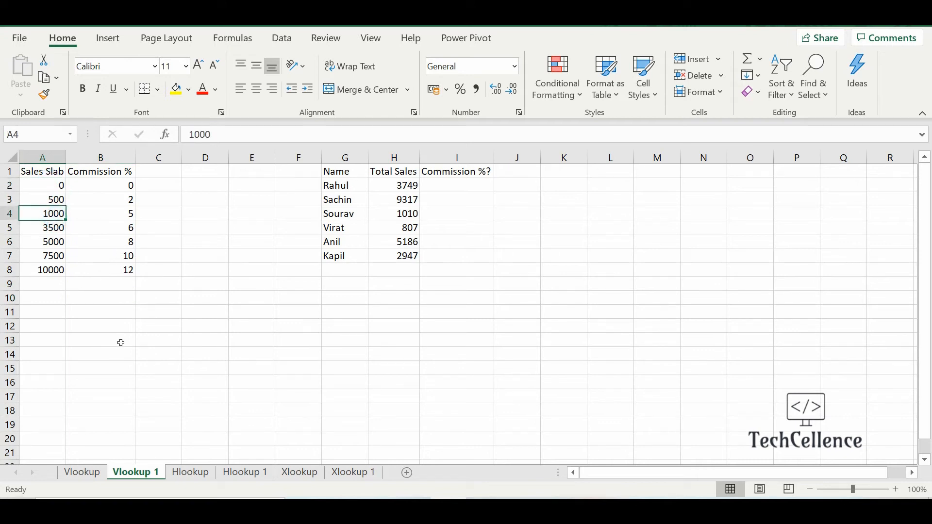
pyautogui.click(57, 189)
pyautogui.moveTo(57, 188); pyautogui.dragTo(54, 271)
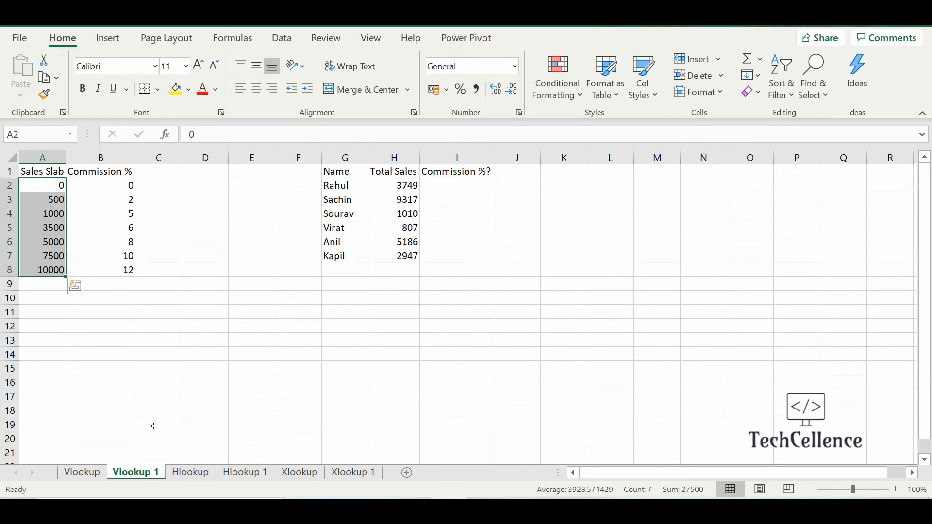
# Enter =VLOOKUP(H2,A1:B8,2,1) in I2 to look up the commission percentage with an approximate match.
pyautogui.click(155, 427)
pyautogui.click(458, 187)
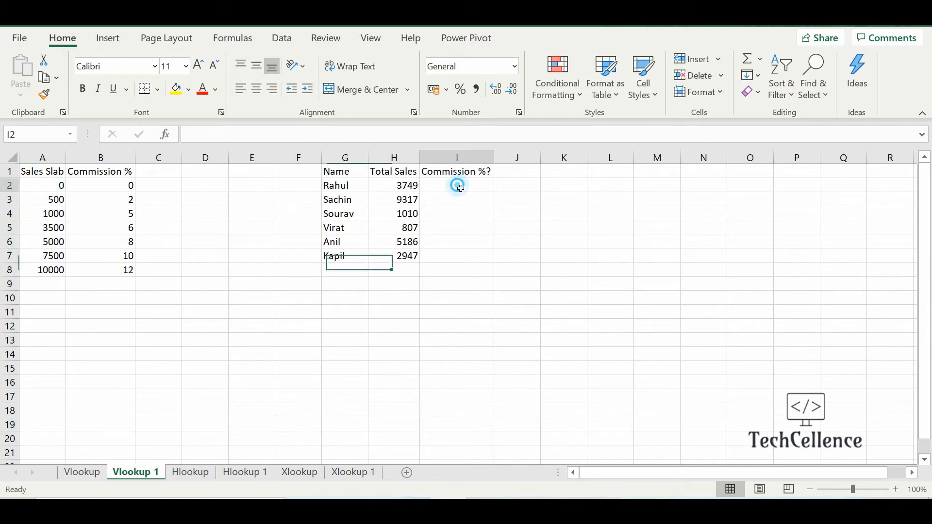
pyautogui.write('=vlooku')
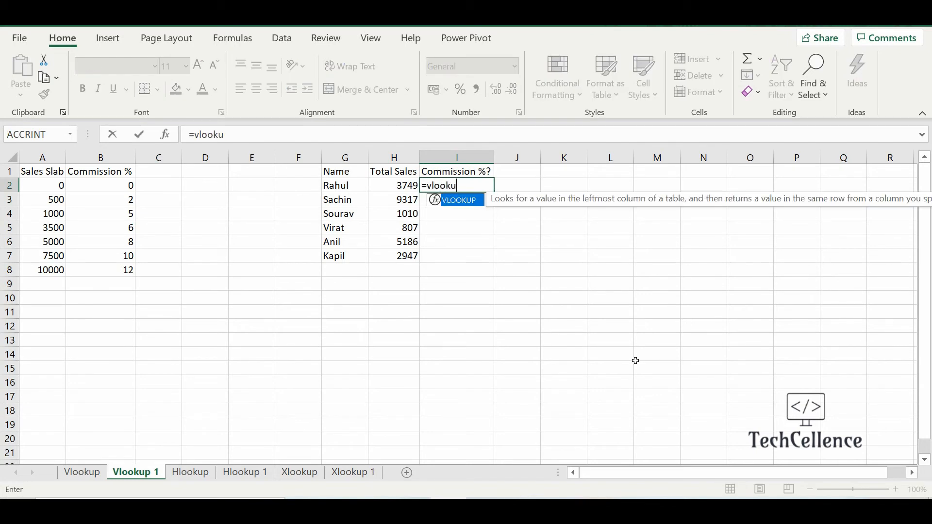
pyautogui.write('p(')
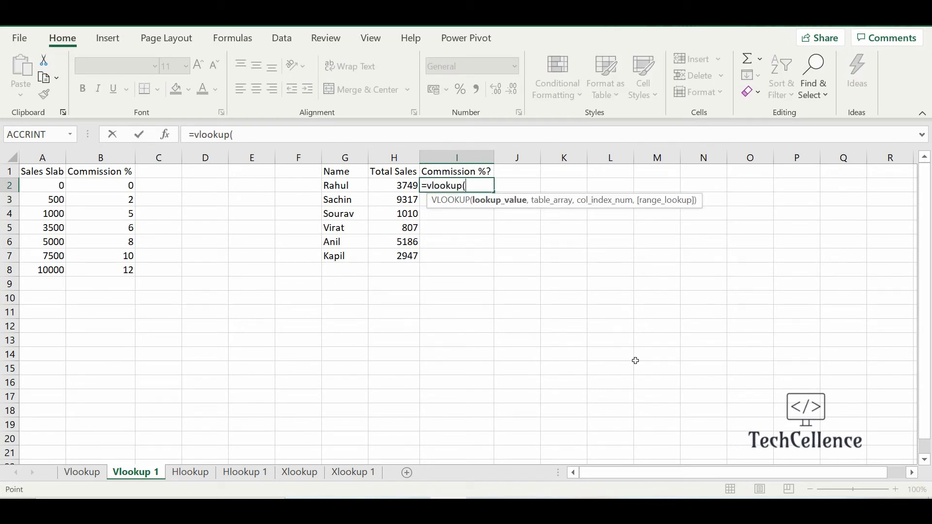
pyautogui.press('Left')
pyautogui.write(',')
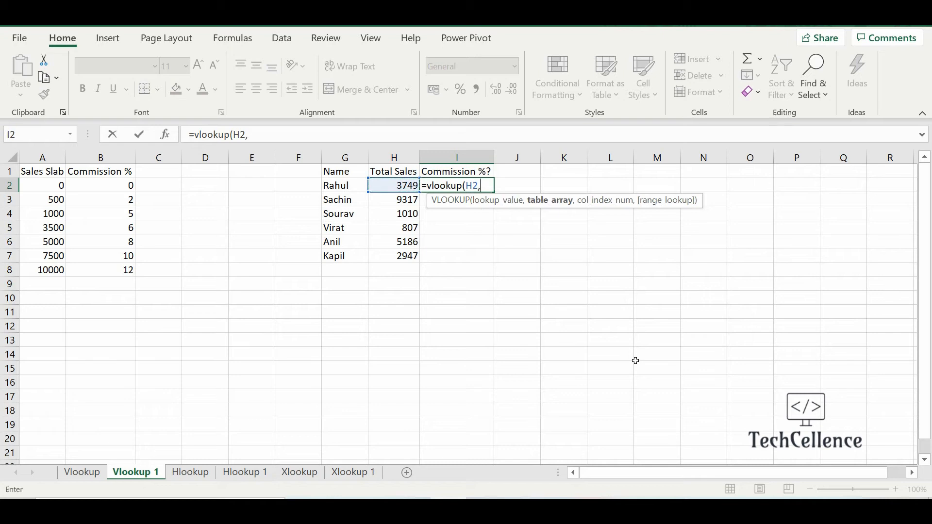
pyautogui.moveTo(49, 177); pyautogui.dragTo(135, 285)
pyautogui.write(',')
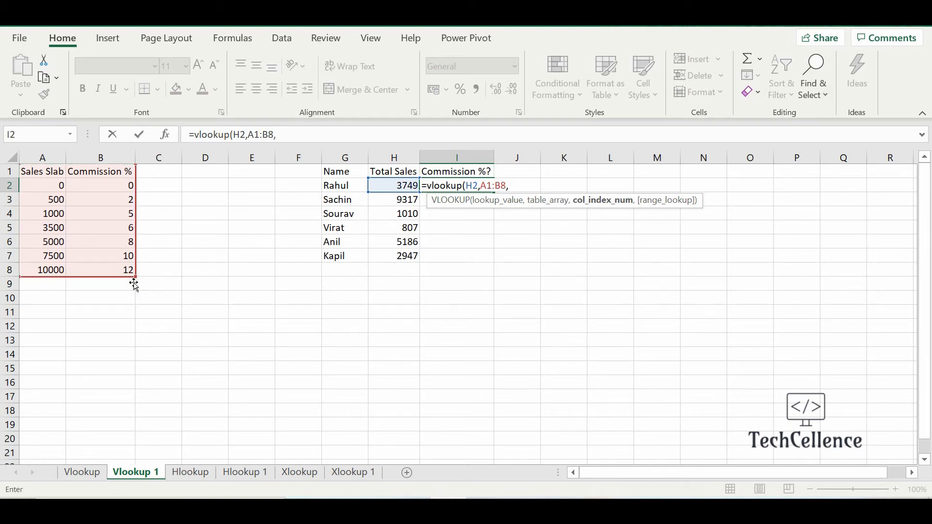
pyautogui.write('2,')
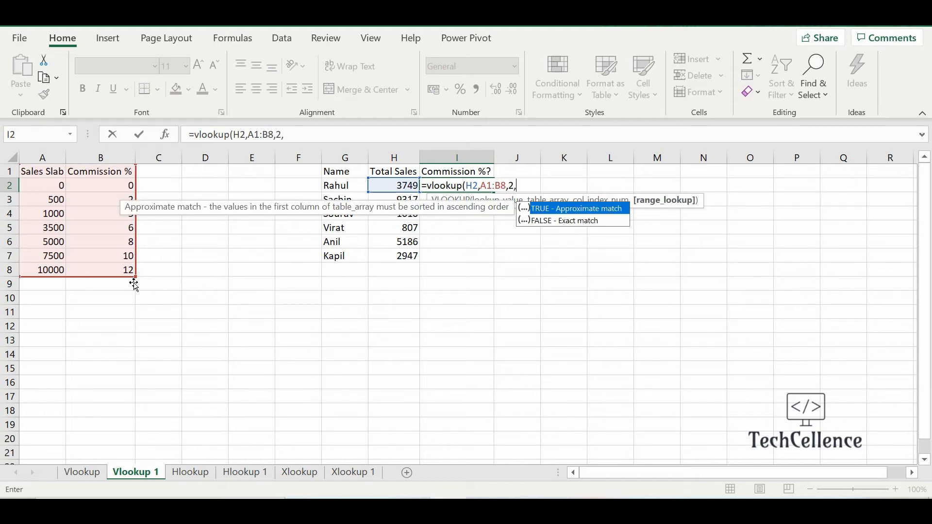
pyautogui.write('0')
pyautogui.press('BackSpace')
pyautogui.write('1)')
pyautogui.press('Return')
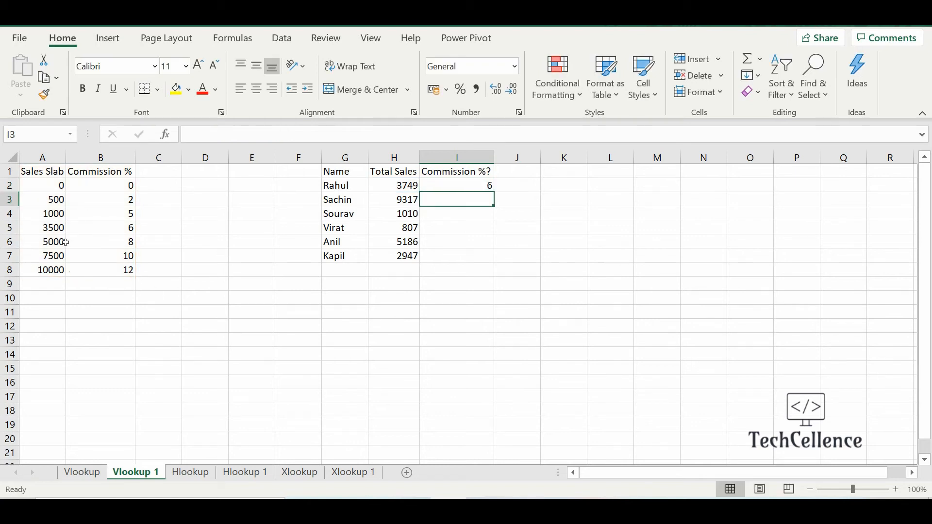
# Compare the Total Sales value in H2 and the formula in I2 with sales slabs A5:A6 and commission B5.
pyautogui.click(53, 229)
pyautogui.click(44, 244)
pyautogui.click(132, 227)
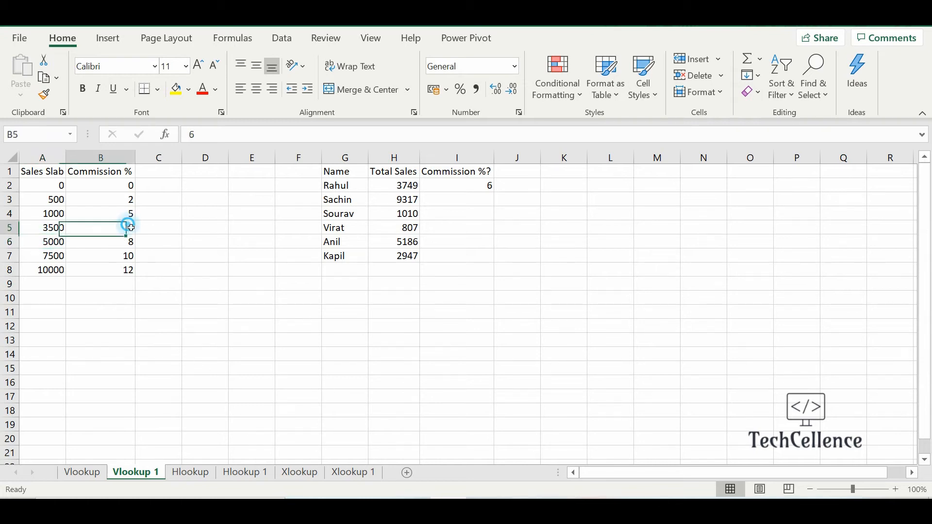
pyautogui.click(413, 187)
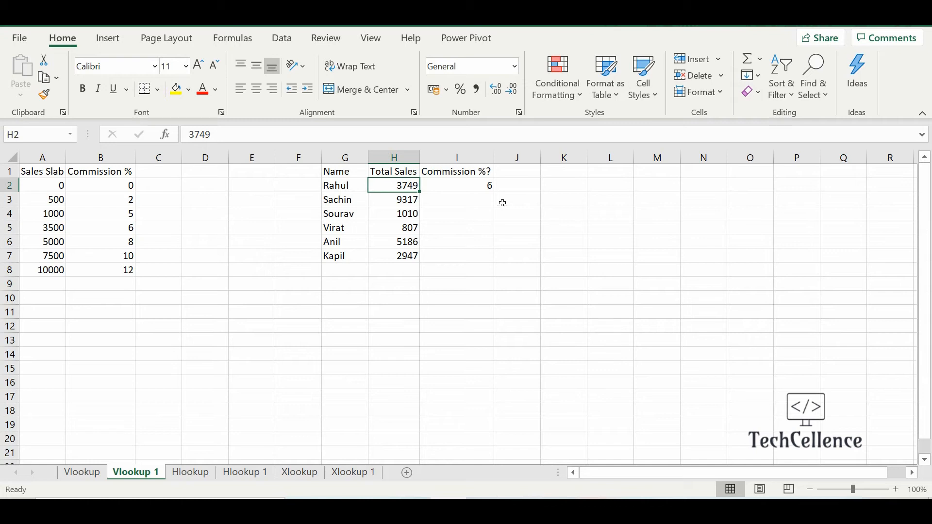
pyautogui.click(477, 186)
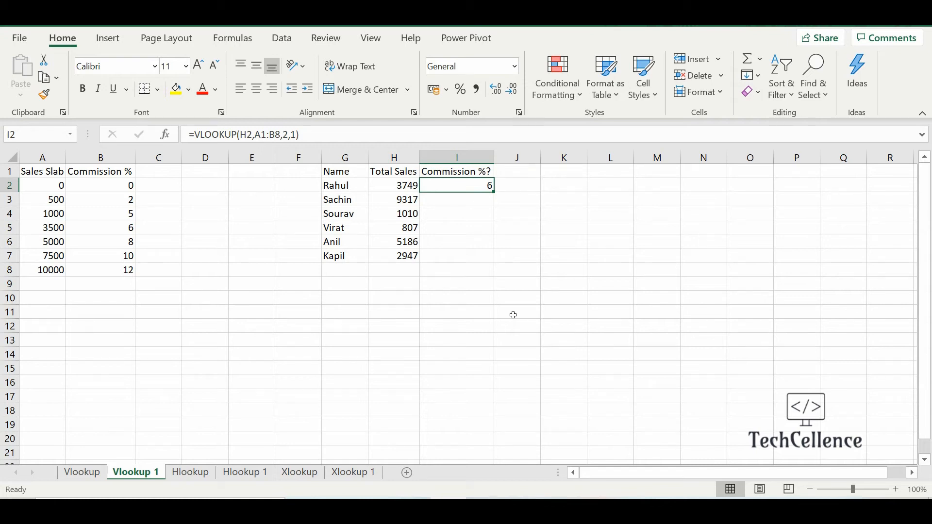
pyautogui.click(409, 186)
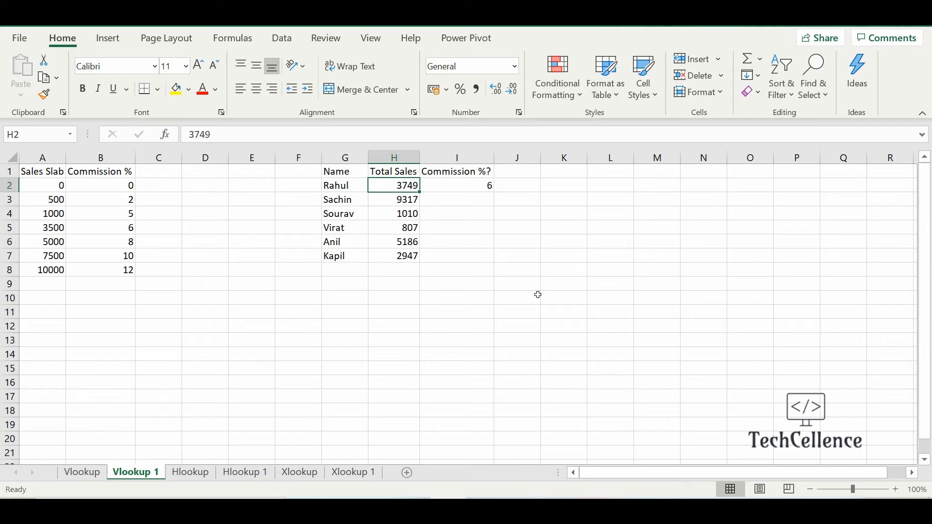
pyautogui.click(58, 230)
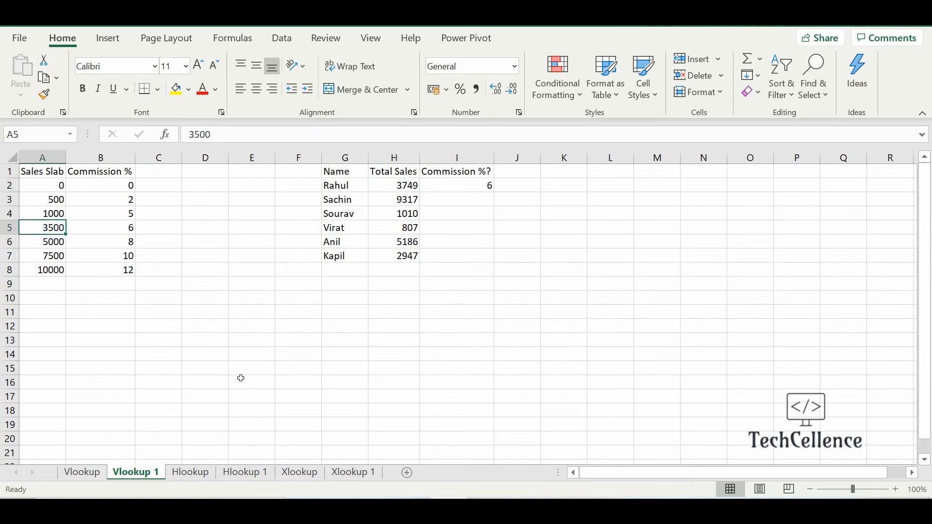
pyautogui.click(115, 226)
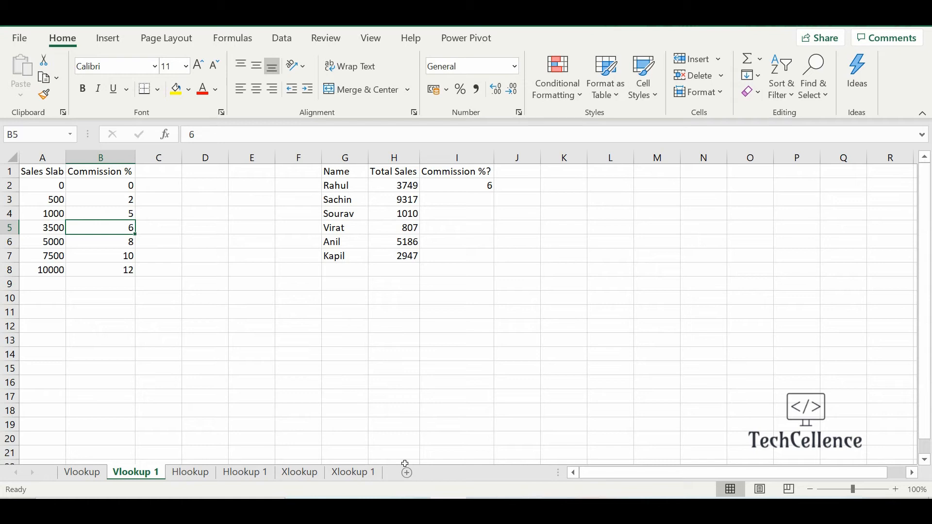
# Make the table range in I2's VLOOKUP formula absolute as $A$1:$B$8.
pyautogui.click(463, 189)
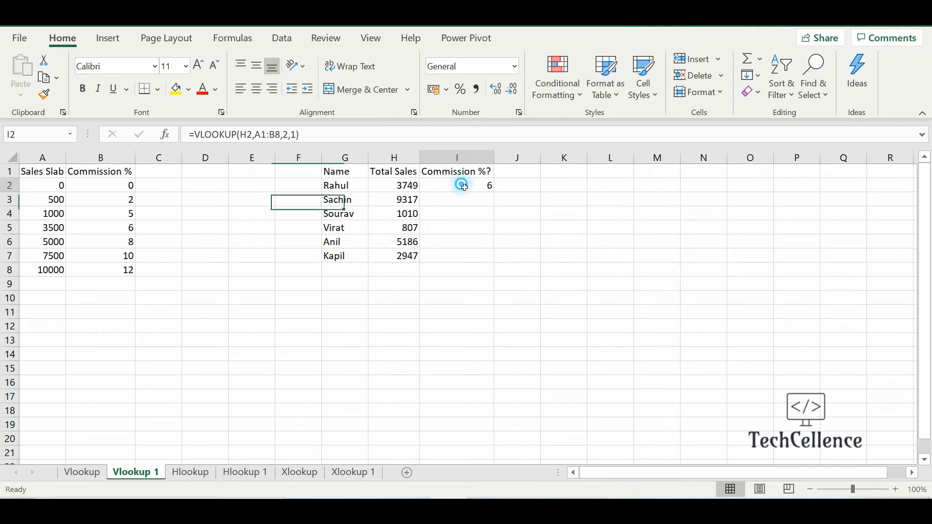
pyautogui.doubleClick(464, 189)
pyautogui.click(261, 136)
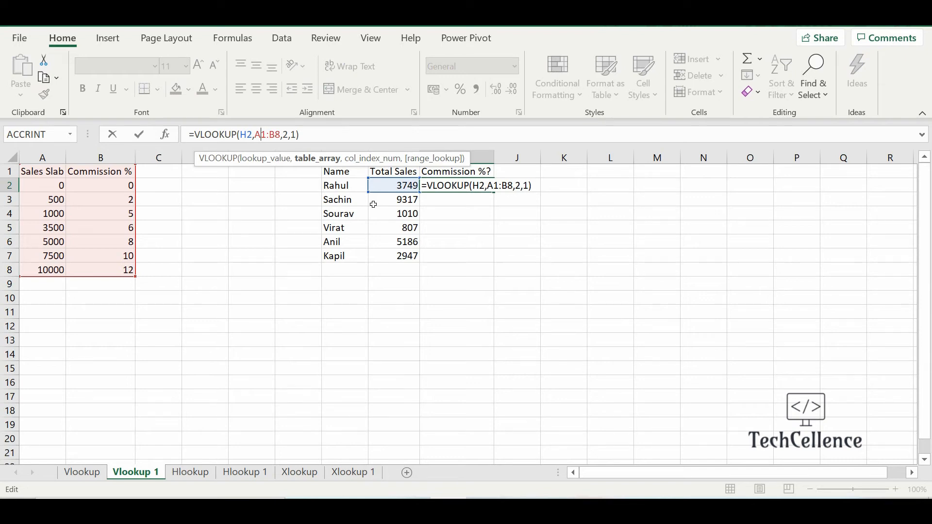
pyautogui.press('F4')
pyautogui.press('Right')
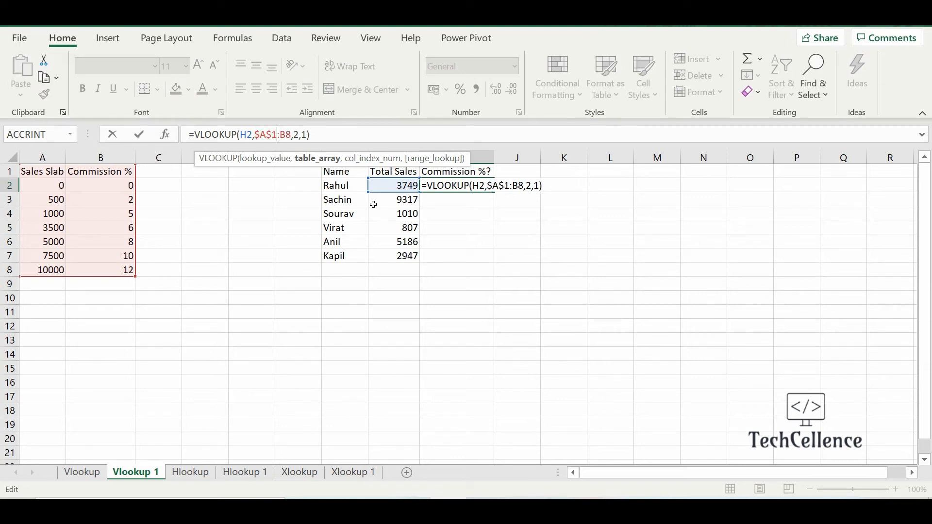
pyautogui.press('F4')
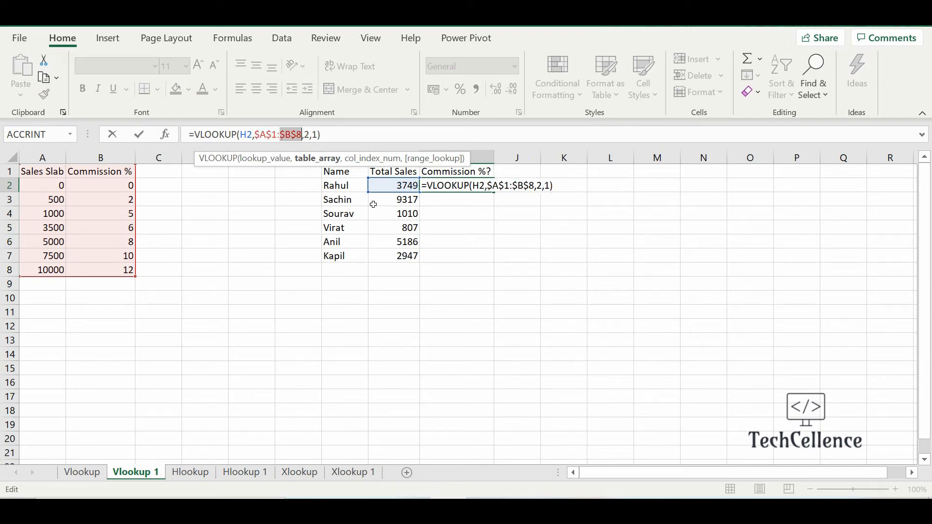
pyautogui.press('Return')
# Fill the commission formula from I2 down through I7.
pyautogui.press('Up')
pyautogui.hotkey('shift', 'Down')
pyautogui.hotkey('shift', 'Down')
pyautogui.hotkey('shift', 'Down')
pyautogui.hotkey('shift', 'Down')
pyautogui.hotkey('shift', 'Down')
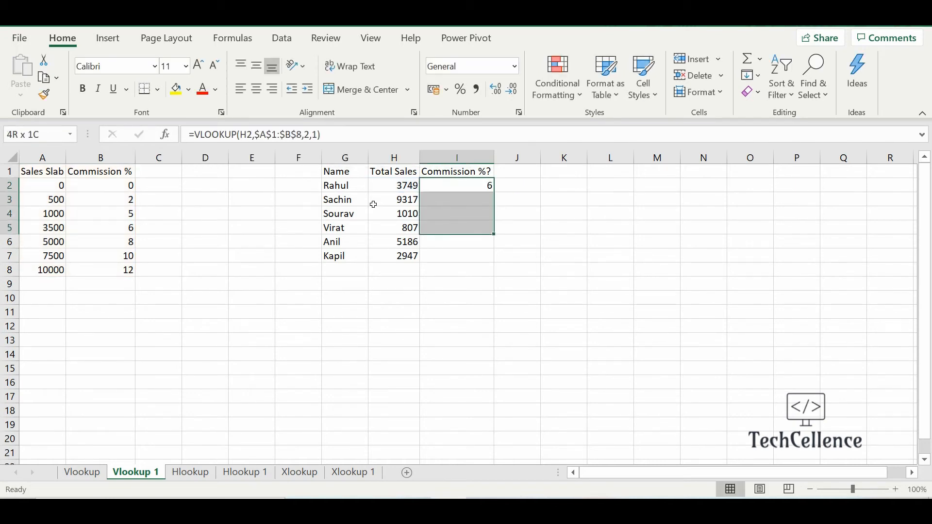
pyautogui.hotkey('ctrl', 'd')
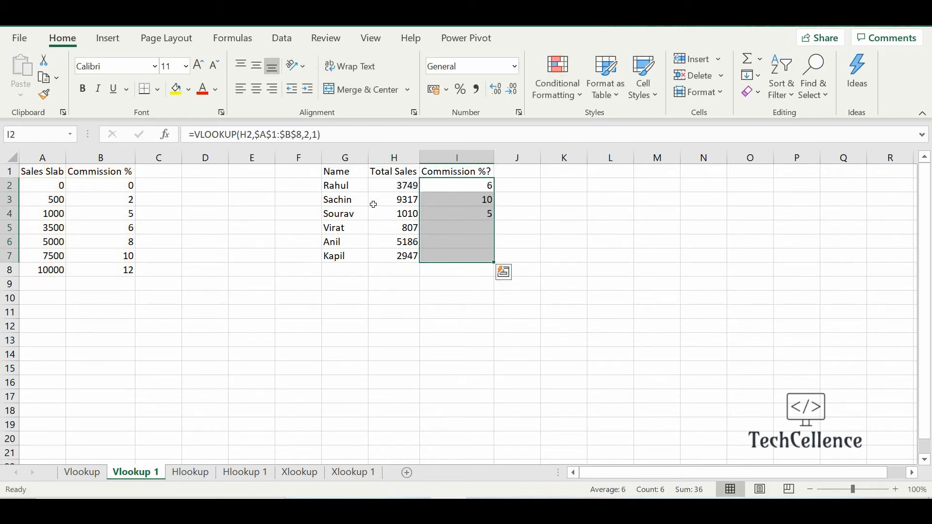
pyautogui.click(465, 325)
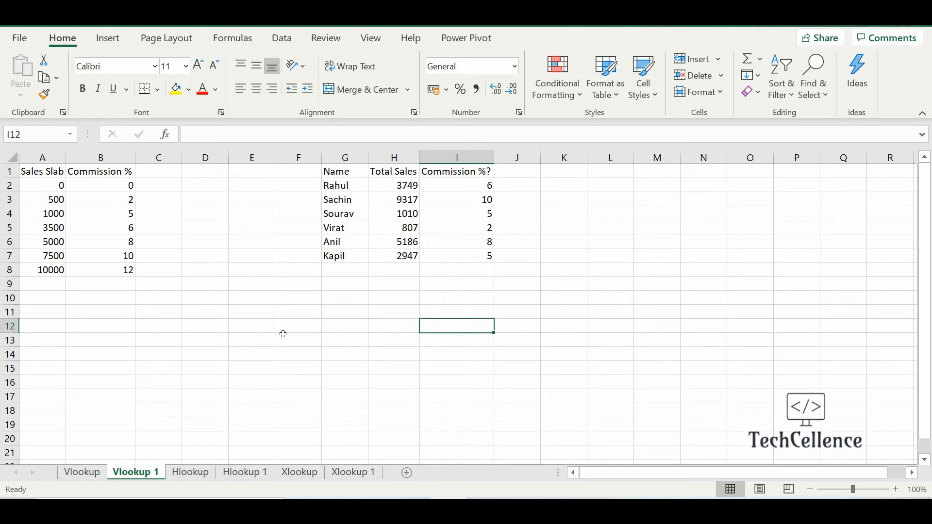
# Switch to the Hlookup sheet and examine the horizontal employee table A2:E6, including the Emp # row.
pyautogui.click(190, 473)
pyautogui.click(83, 298)
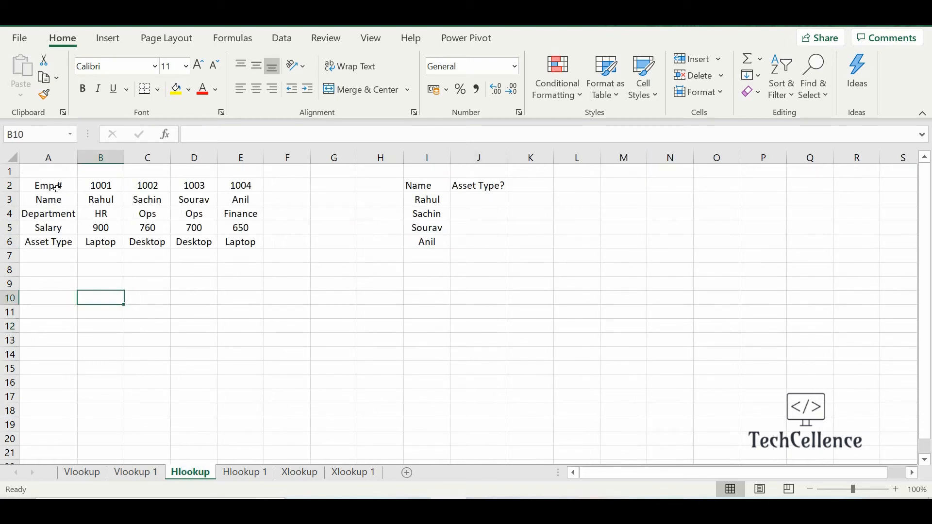
pyautogui.click(56, 187)
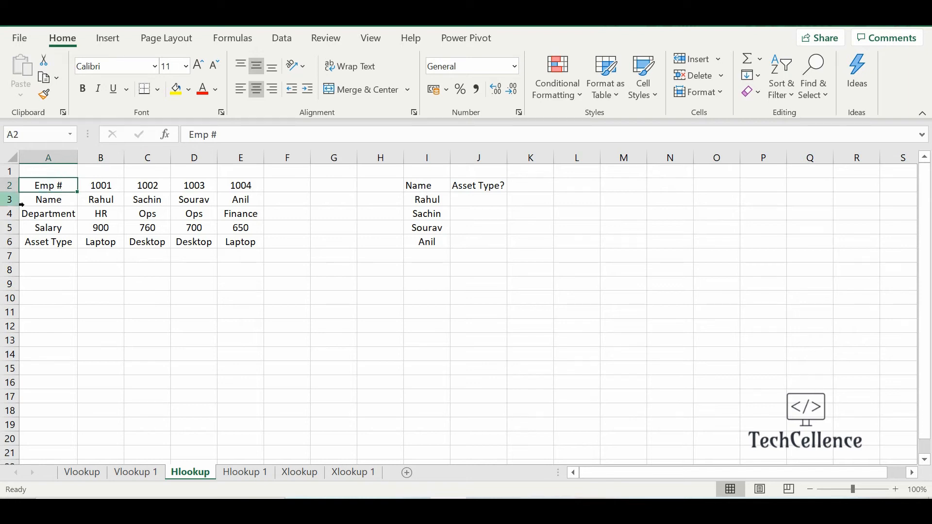
pyautogui.click(105, 190)
pyautogui.click(161, 187)
pyautogui.click(192, 189)
pyautogui.click(244, 187)
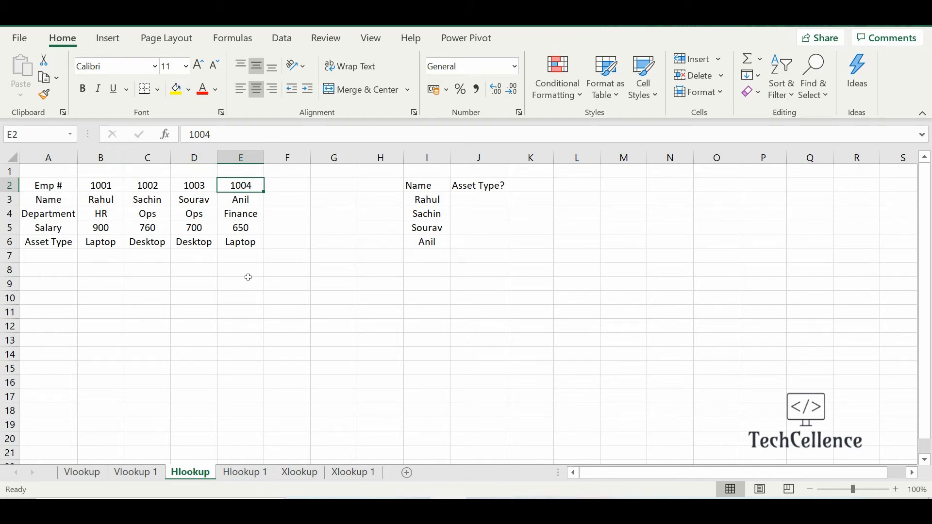
pyautogui.moveTo(59, 189); pyautogui.dragTo(262, 243)
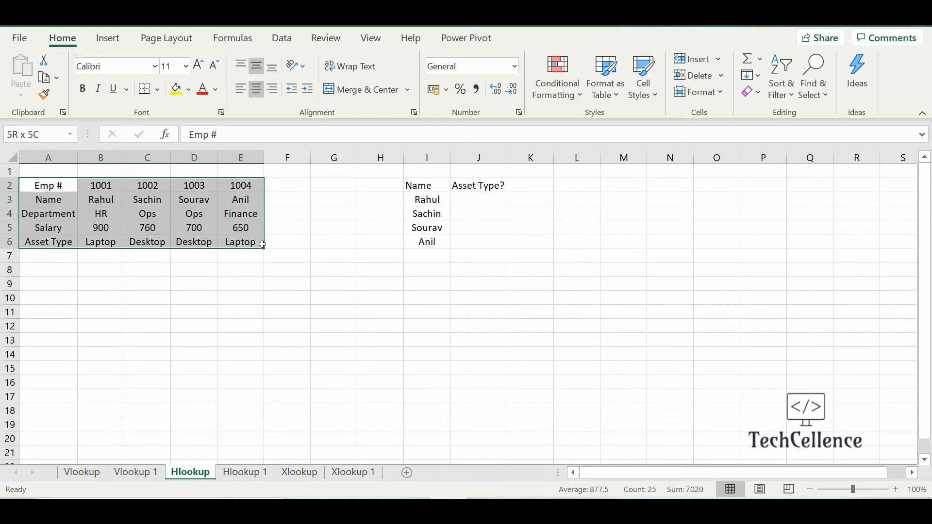
pyautogui.click(311, 333)
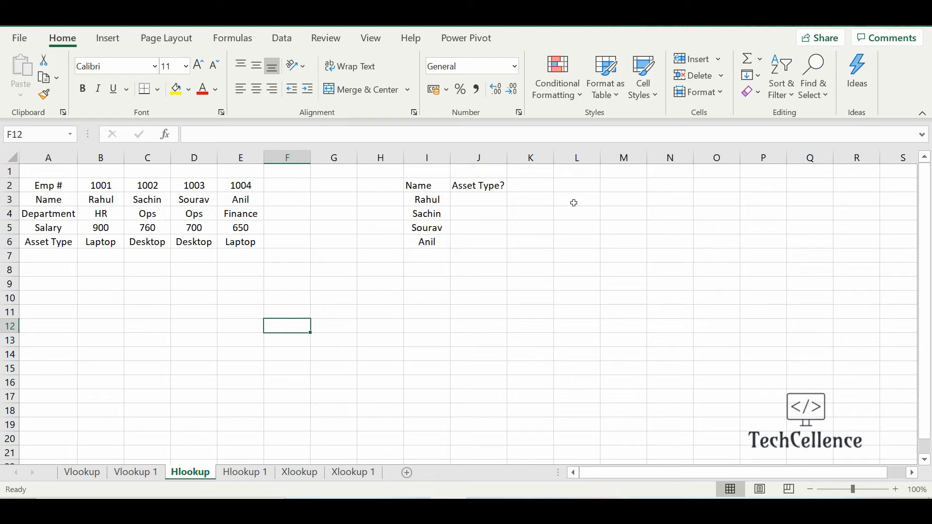
# Enter =HLOOKUP(I3,A2:E6,5,0) in J3 to look up the asset type for the name in I3.
pyautogui.click(498, 201)
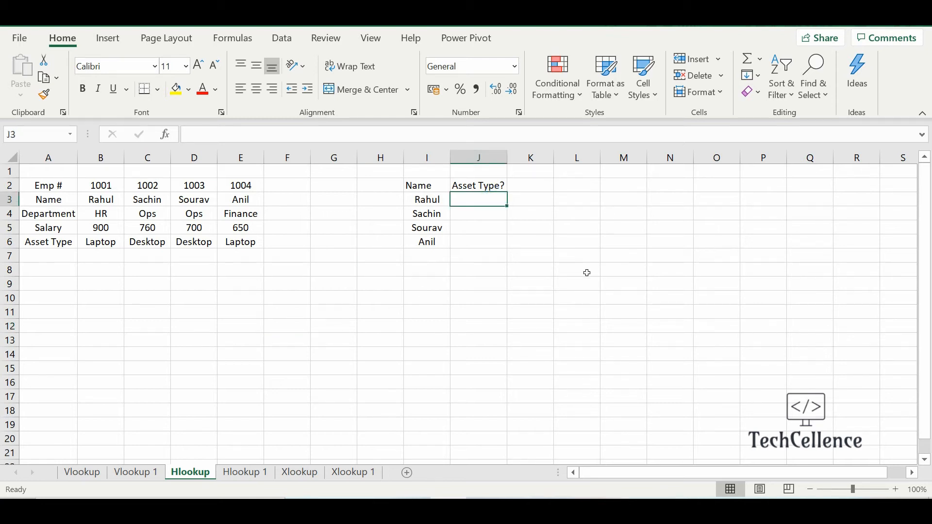
pyautogui.write('=')
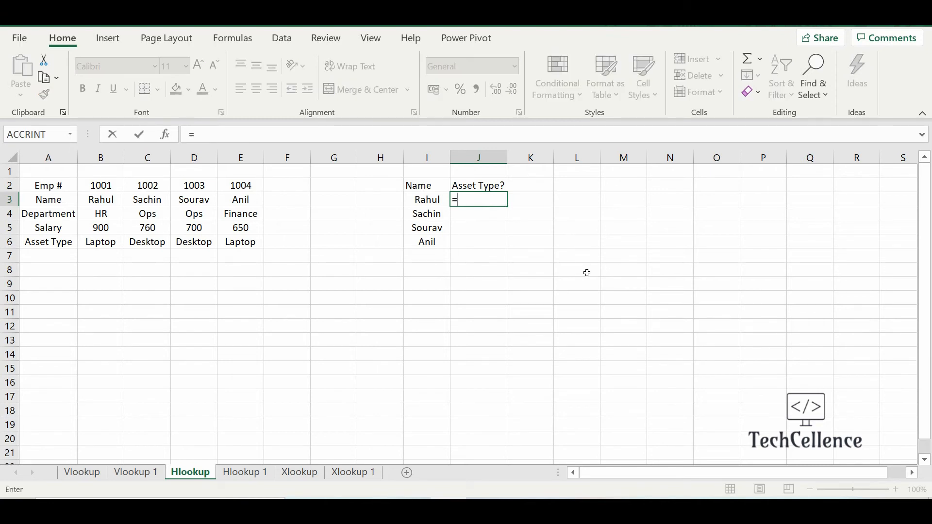
pyautogui.write('hloo')
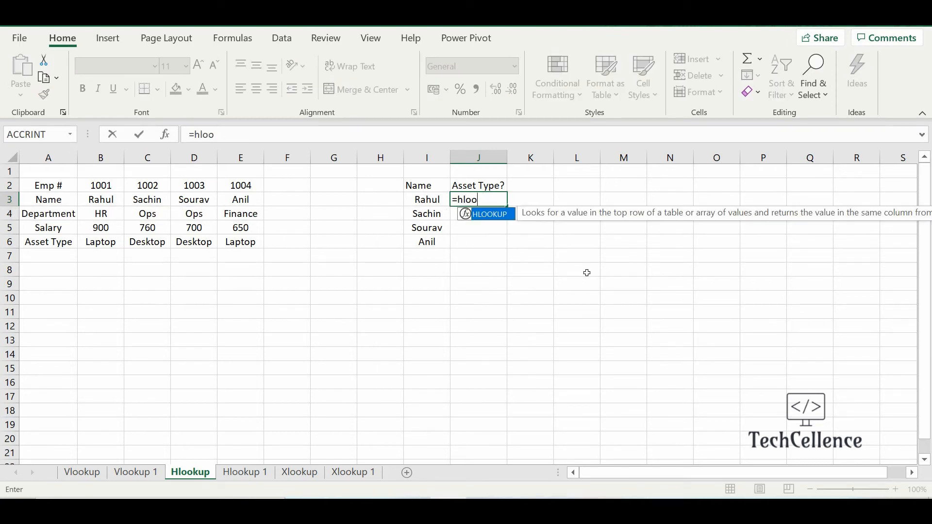
pyautogui.write('kup(')
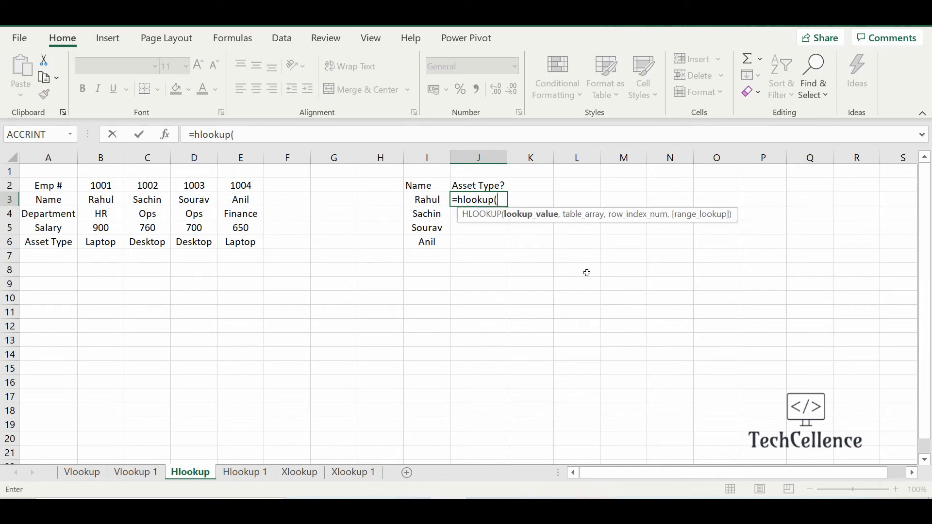
pyautogui.press('Left')
pyautogui.write(',')
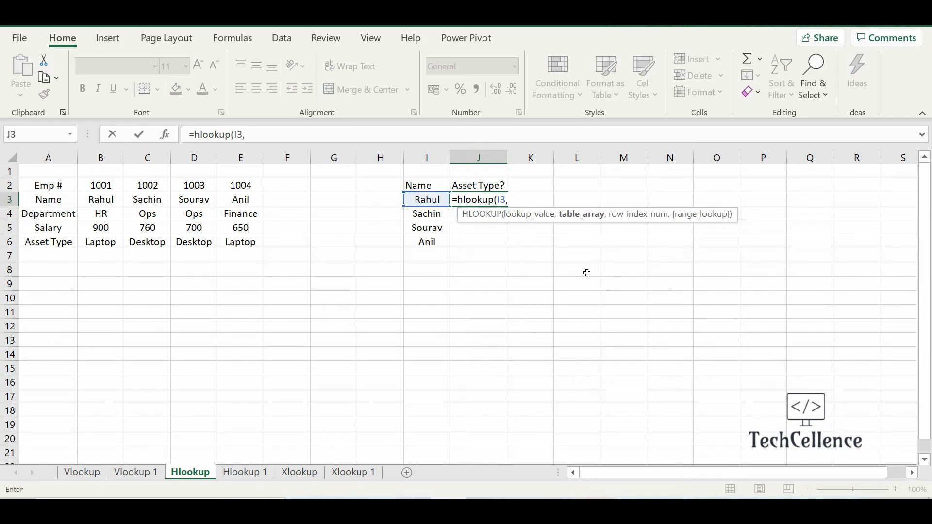
pyautogui.moveTo(43, 184); pyautogui.dragTo(267, 245)
pyautogui.write(',')
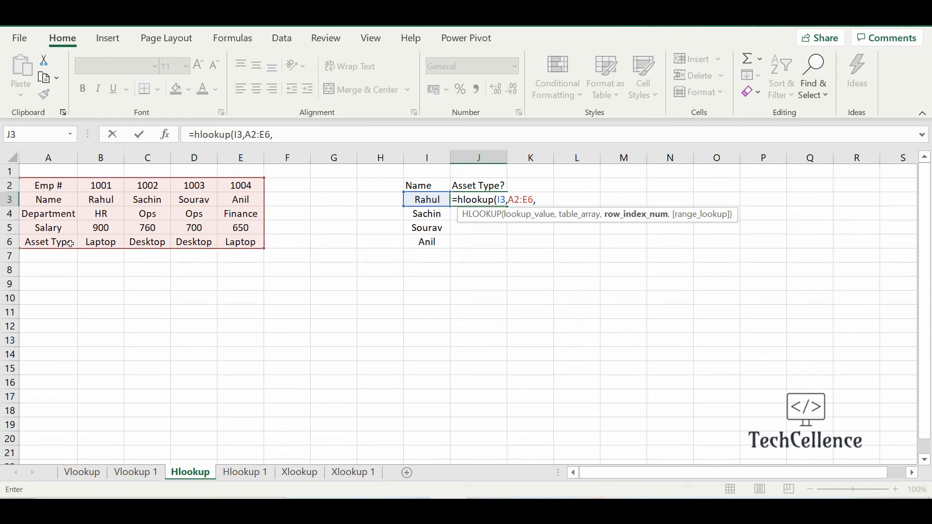
pyautogui.write('5,0')
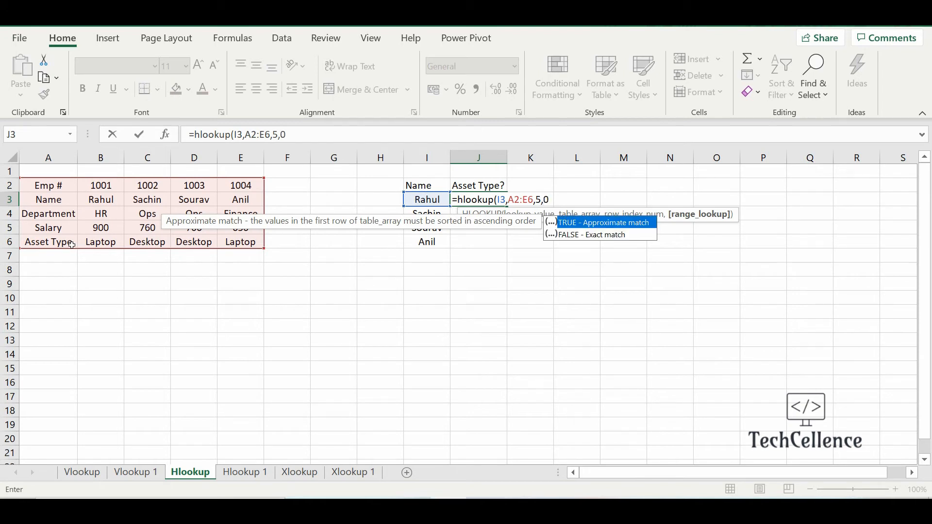
pyautogui.write(')')
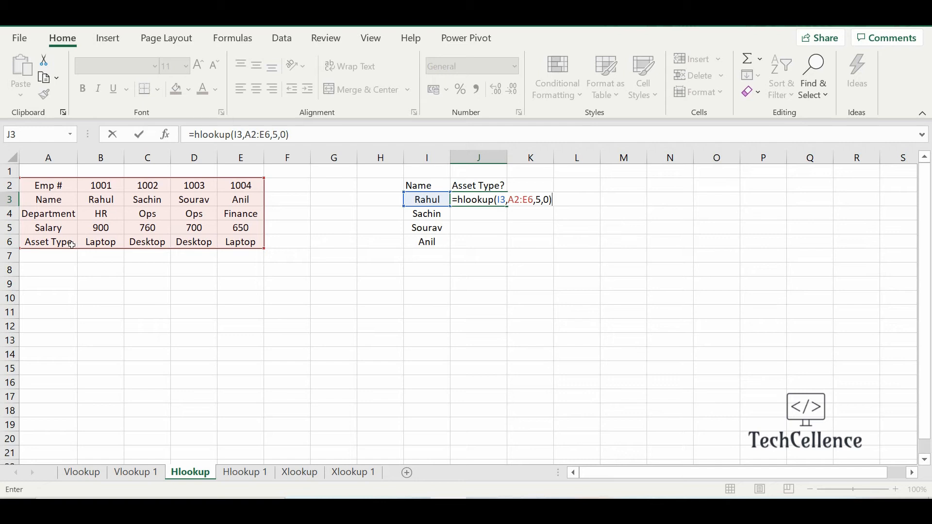
pyautogui.press('Return')
# Change the table range in J3's HLOOKUP formula to A3:E6 so it starts at the Name row.
pyautogui.press('Up')
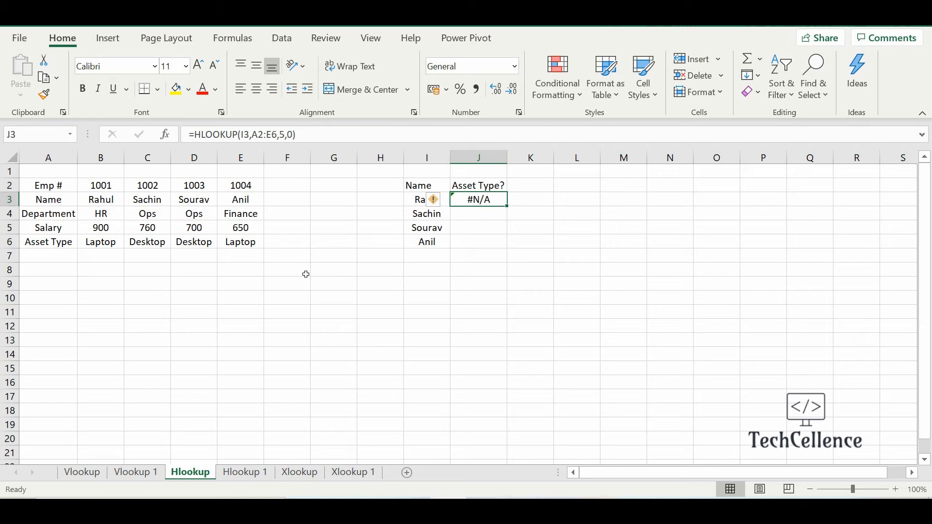
pyautogui.click(260, 138)
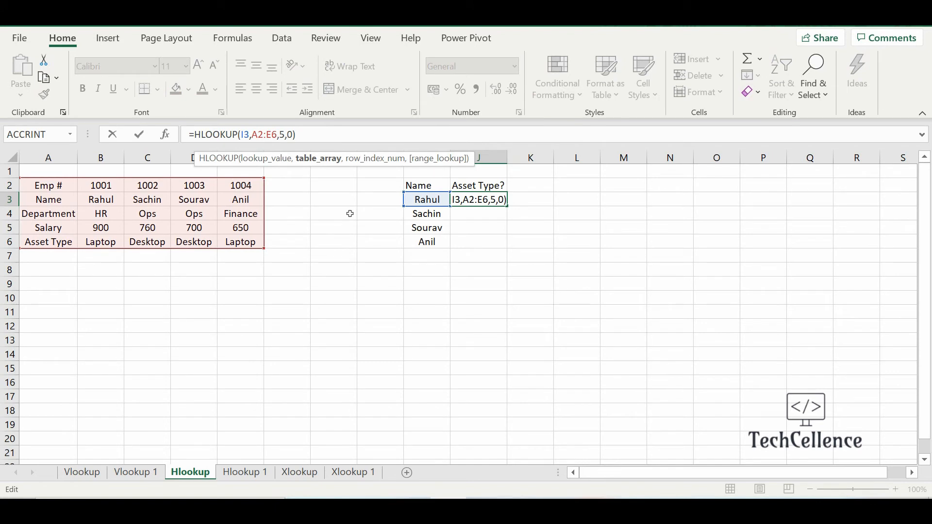
pyautogui.press('BackSpace')
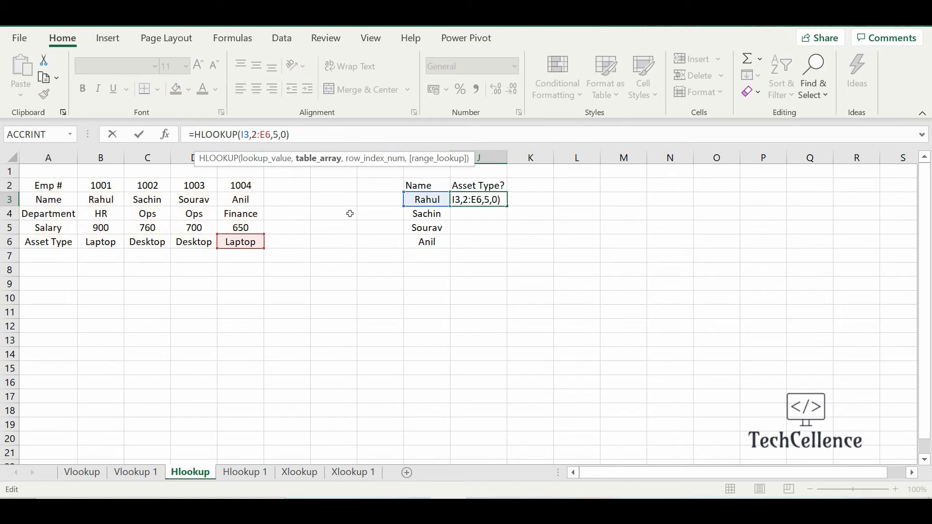
pyautogui.write('A')
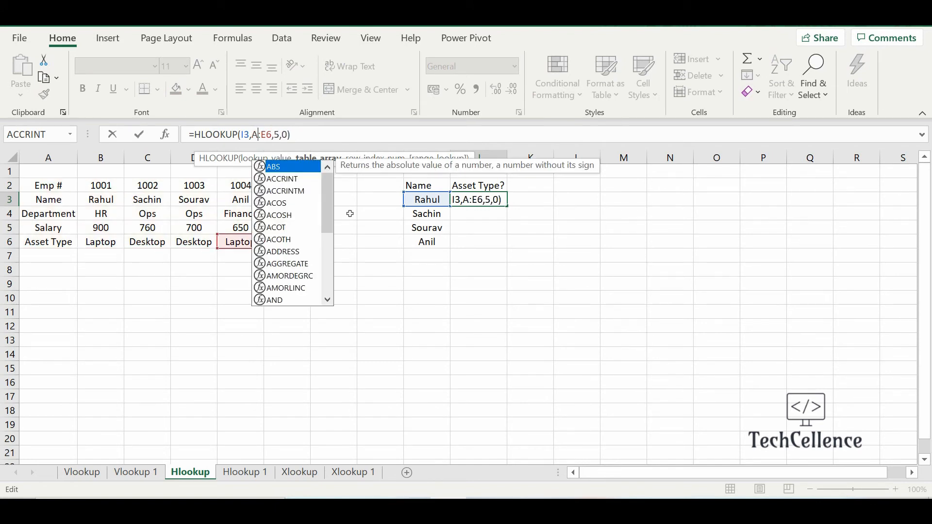
pyautogui.write('3')
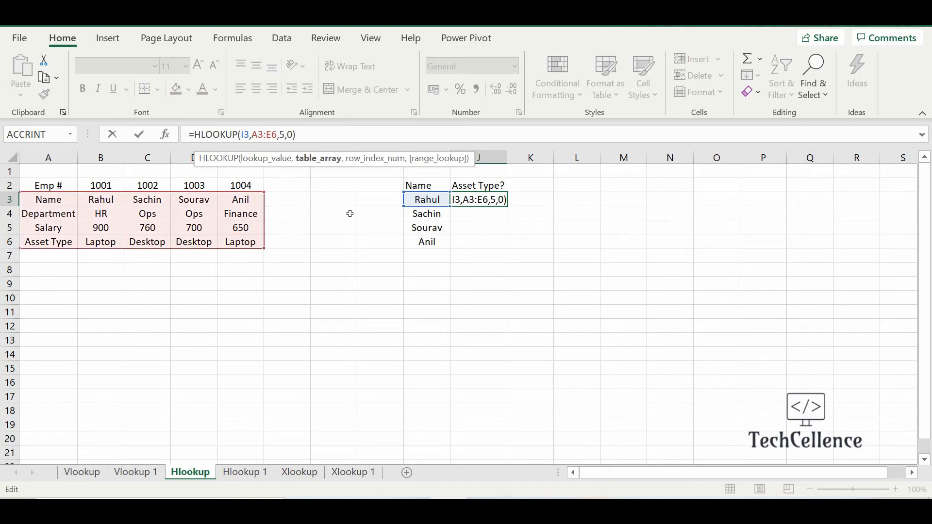
# Set the row index in J3's HLOOKUP formula to 4 and commit the formula.
pyautogui.press('Right')
pyautogui.press('Right')
pyautogui.press('Right')
pyautogui.press('Right')
pyautogui.press('Right')
pyautogui.press('BackSpace')
pyautogui.write('4')
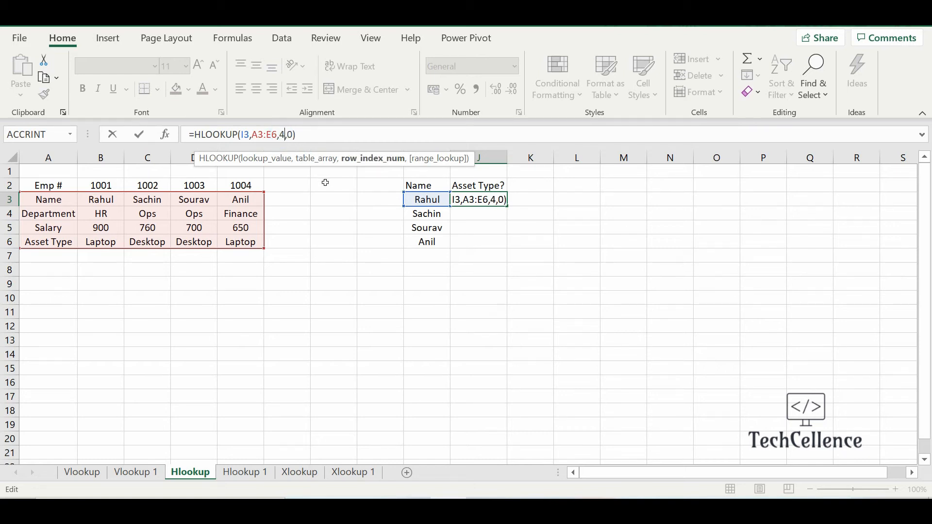
pyautogui.press('Return')
pyautogui.press('Up')
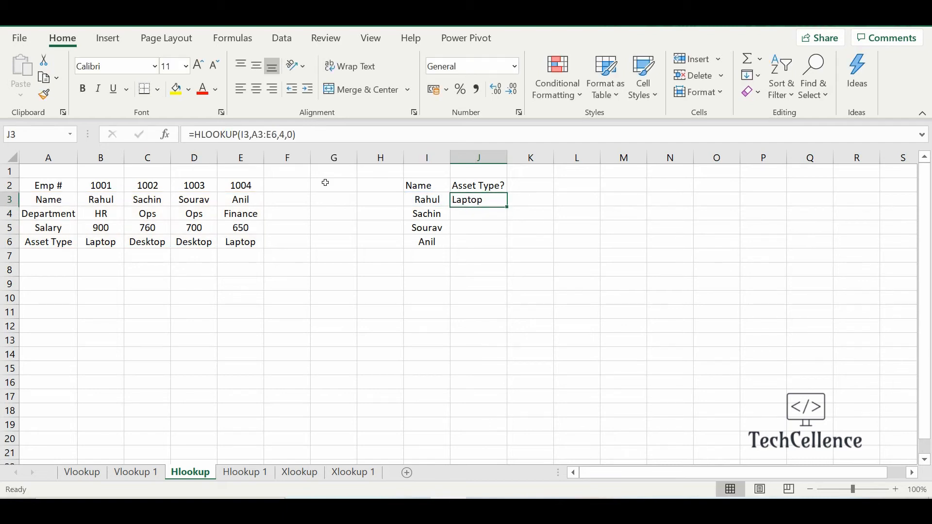
pyautogui.hotkey('shift', 'Down')
pyautogui.hotkey('shift', 'Down')
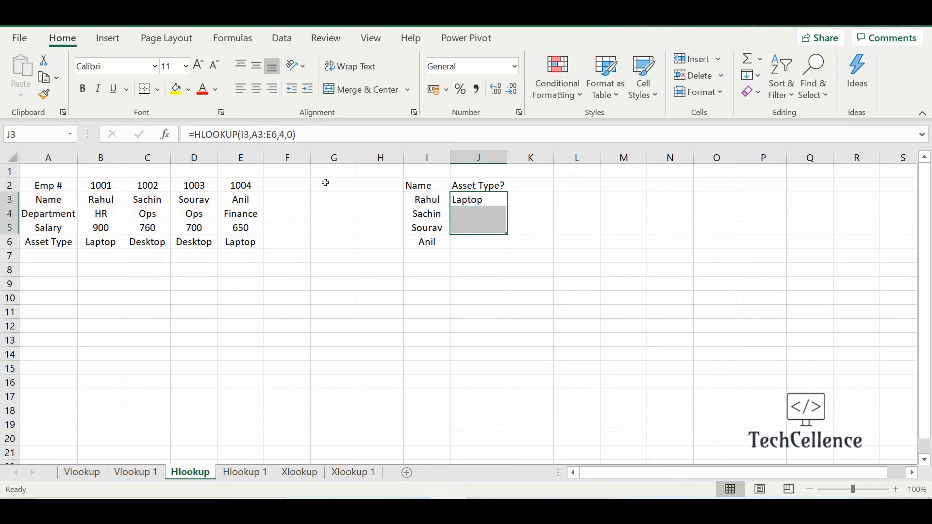
pyautogui.press('Up')
pyautogui.press('Up')
pyautogui.press('Down')
pyautogui.press('Down')
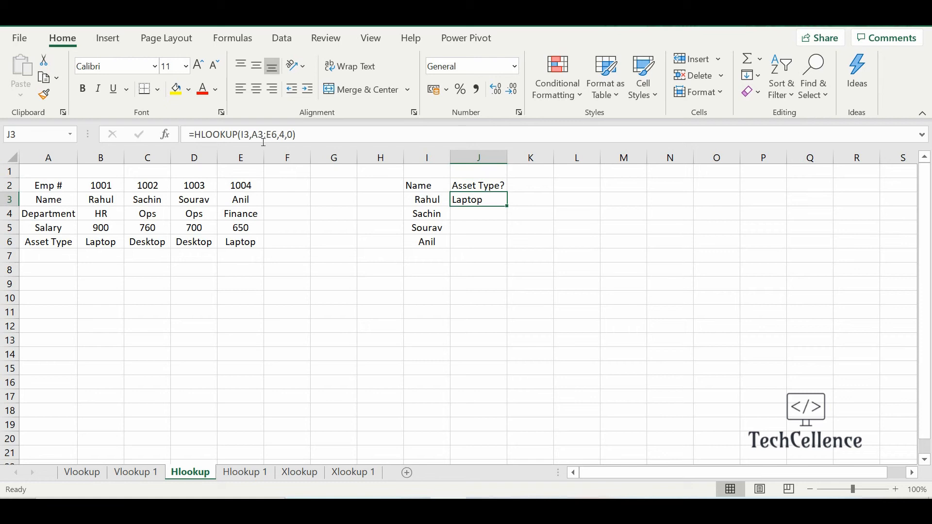
# Make the table range in J3's HLOOKUP formula absolute as $A$3:$E$6.
pyautogui.click(263, 140)
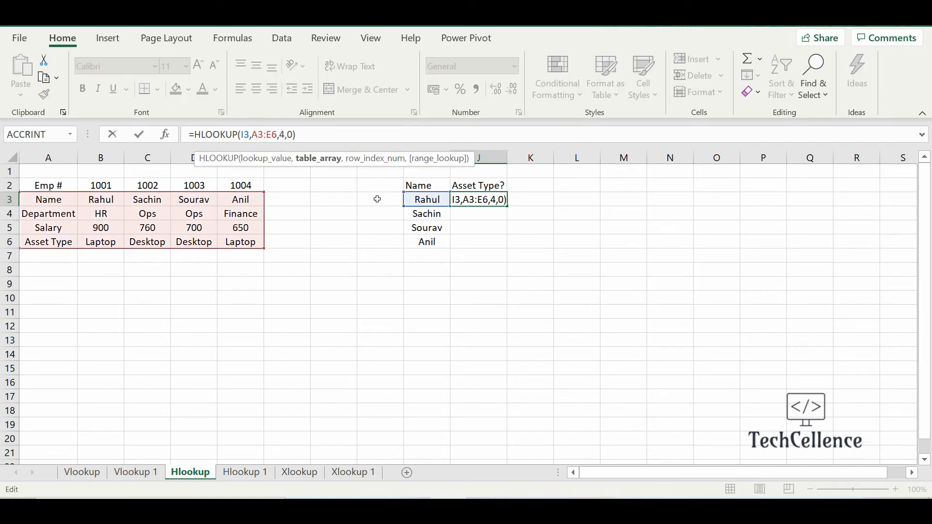
pyautogui.press('F4')
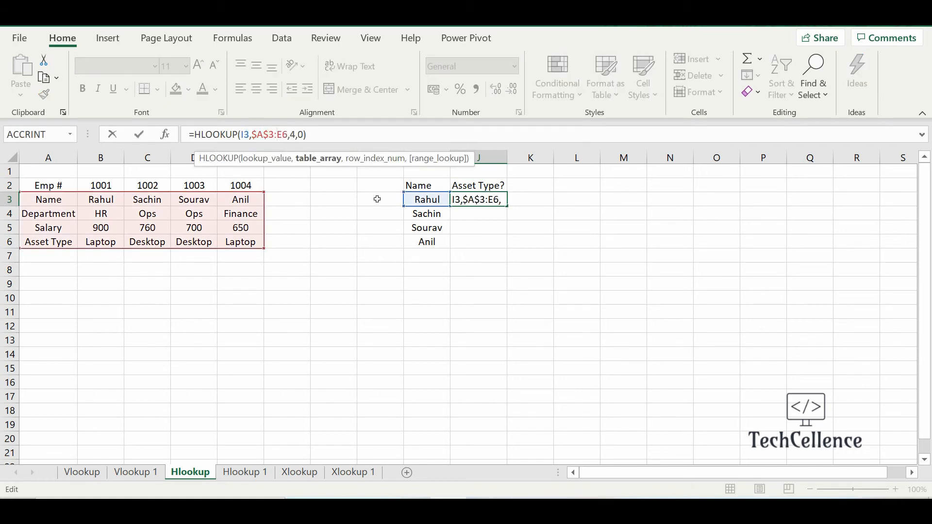
pyautogui.press('F4')
pyautogui.press('Return')
pyautogui.press('Up')
# Fill the asset type formula from J3 down through J6.
pyautogui.hotkey('shift', 'Down')
pyautogui.hotkey('shift', 'Down')
pyautogui.hotkey('shift', 'Down')
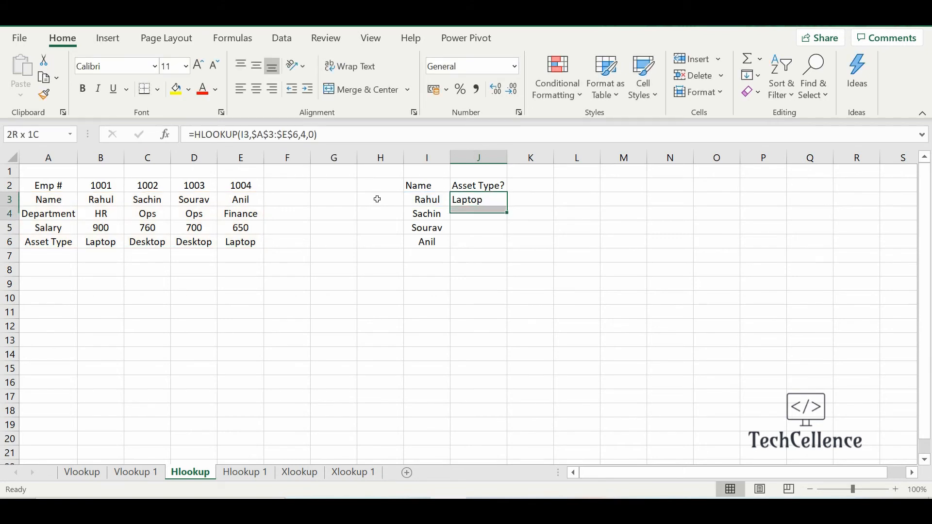
pyautogui.hotkey('ctrl', 'd')
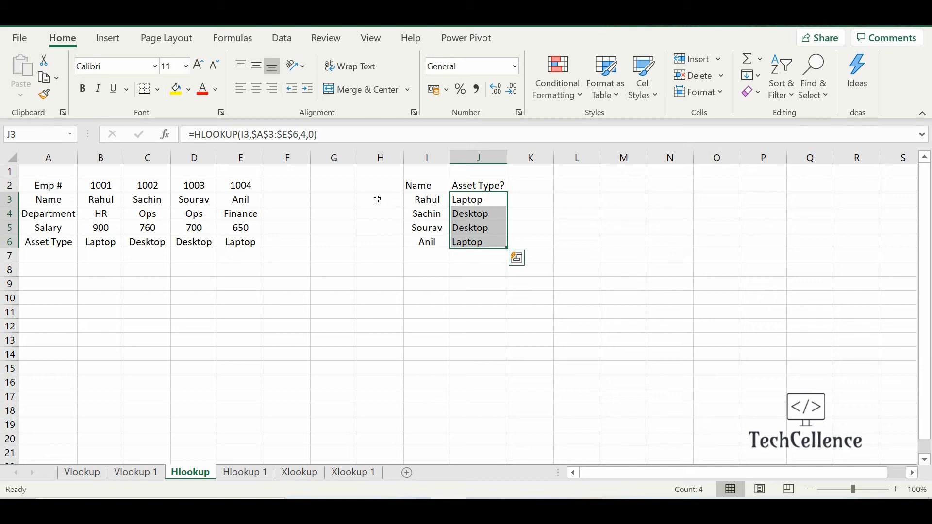
# Shorten the name in I3 to its first three letters followed by the * wildcard.
pyautogui.press('Left')
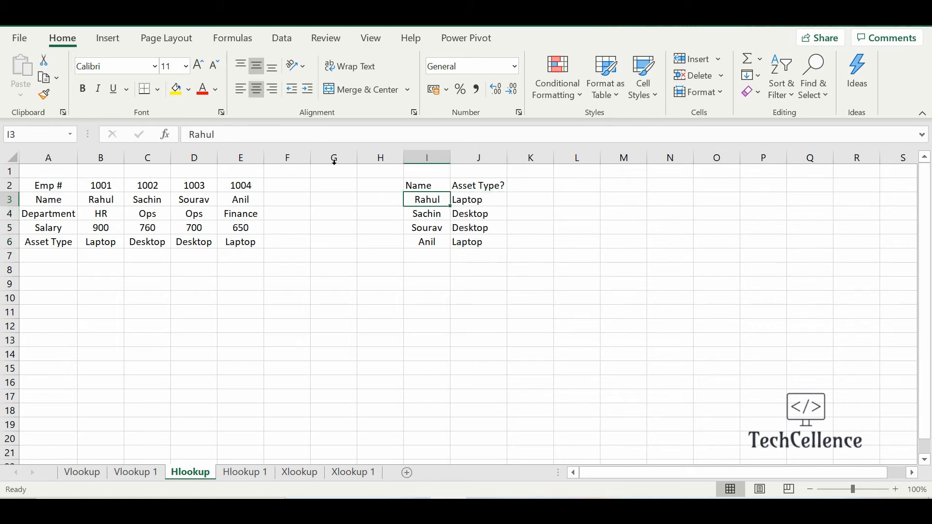
pyautogui.click(270, 134)
pyautogui.press('BackSpace')
pyautogui.press('BackSpace')
pyautogui.write('*')
pyautogui.press('Return')
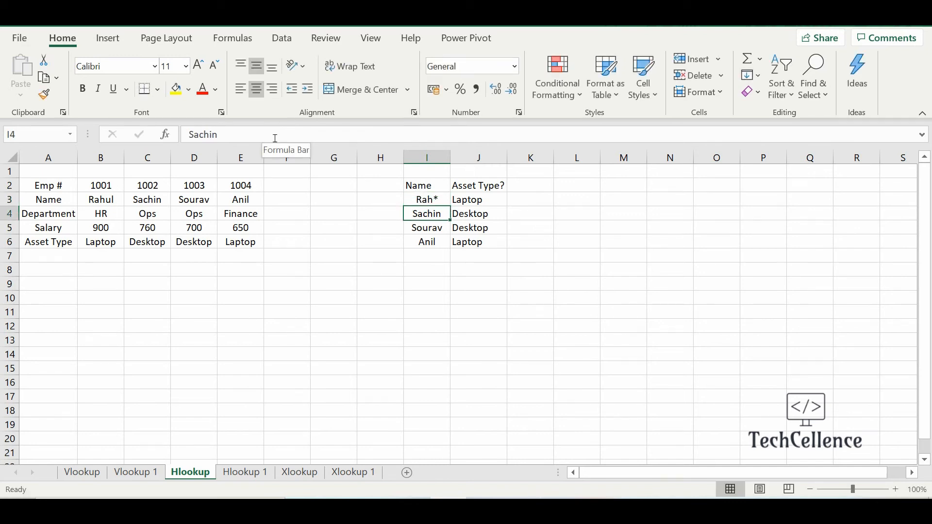
# Replace the name in I6 with a name that is not in the employee table.
pyautogui.press('Down')
pyautogui.press('Down')
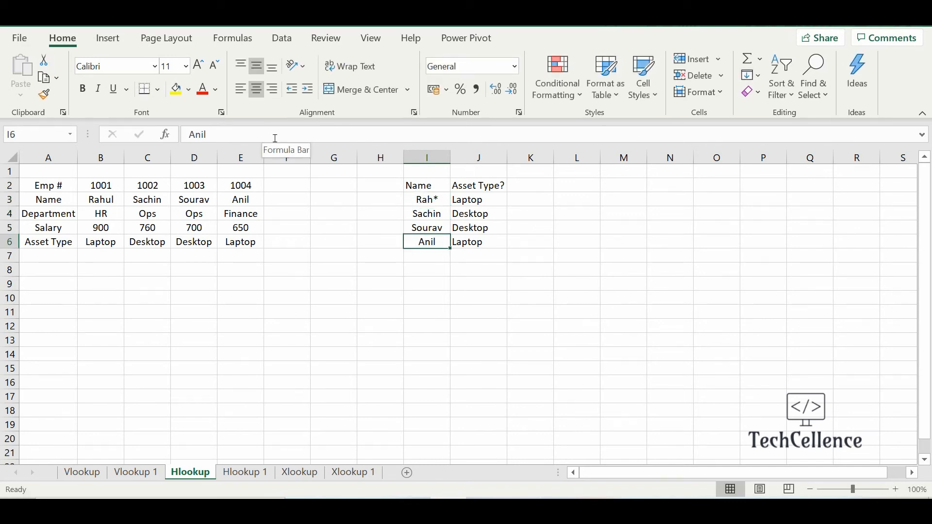
pyautogui.write('Rohit')
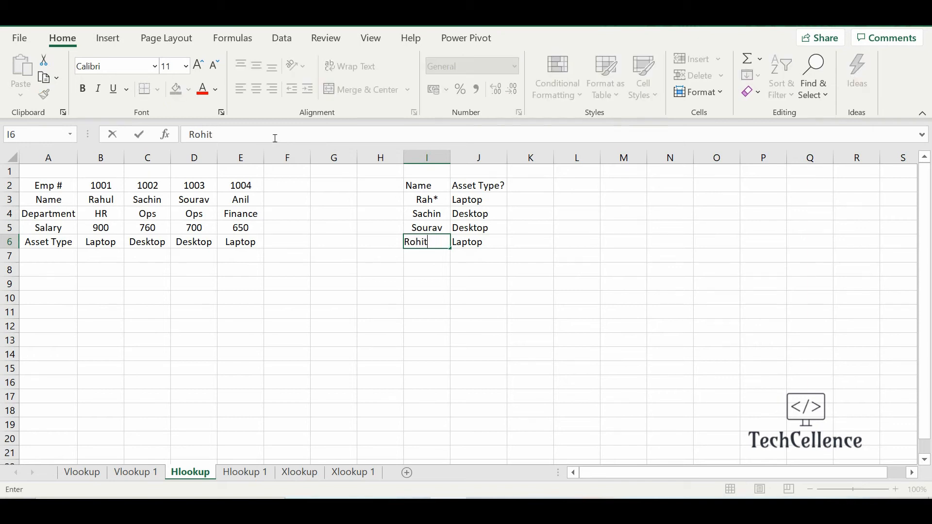
pyautogui.press('Return')
# Wrap J6's HLOOKUP formula in IFERROR with "Not Found" as the value if error.
pyautogui.press('Up')
pyautogui.press('Right')
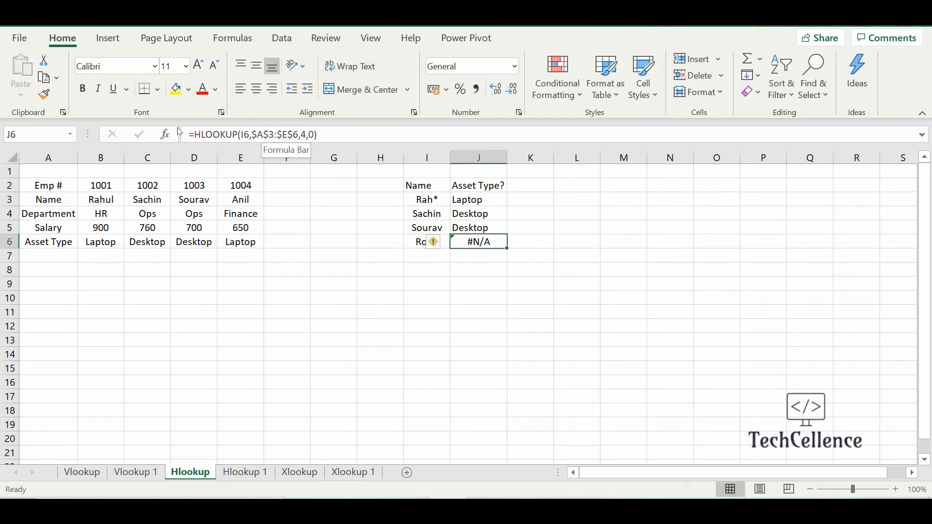
pyautogui.click(191, 135)
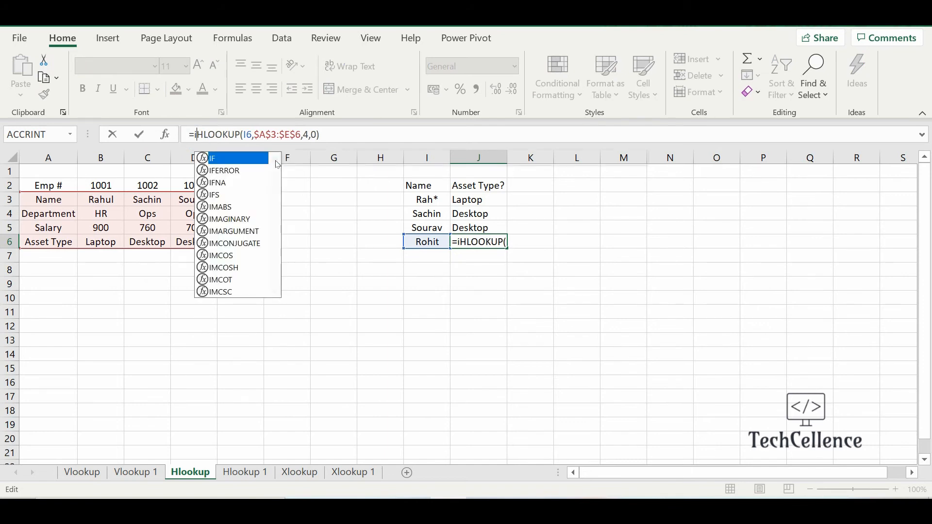
pyautogui.write('iferror(')
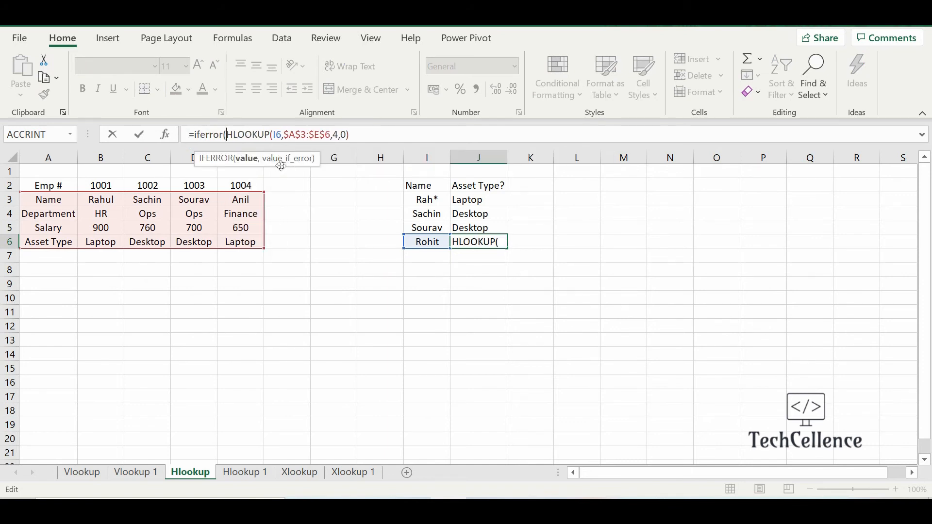
pyautogui.click(363, 140)
pyautogui.write(',"Not Foun')
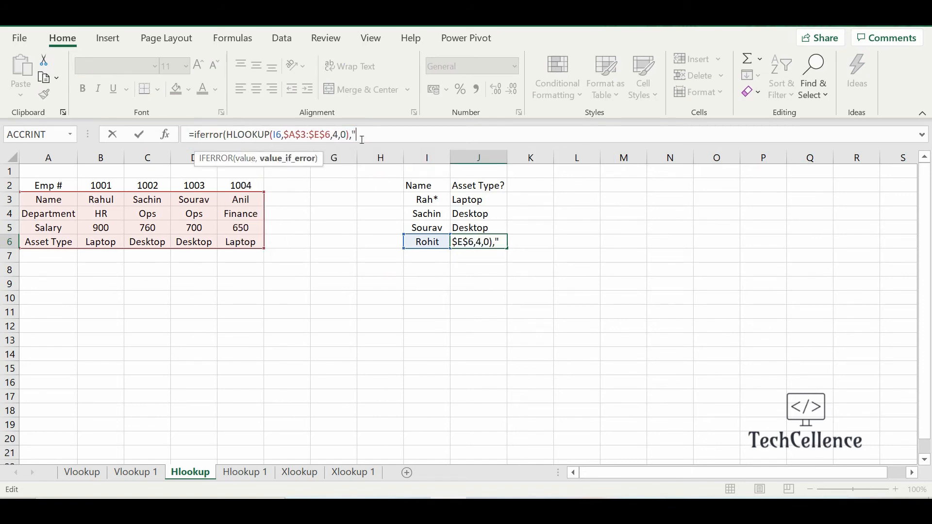
pyautogui.write('d"')
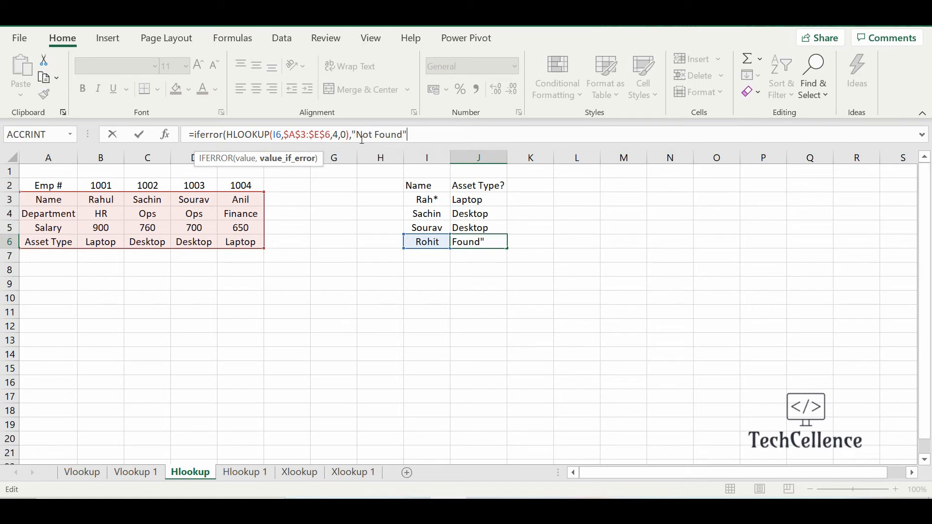
pyautogui.press('Return')
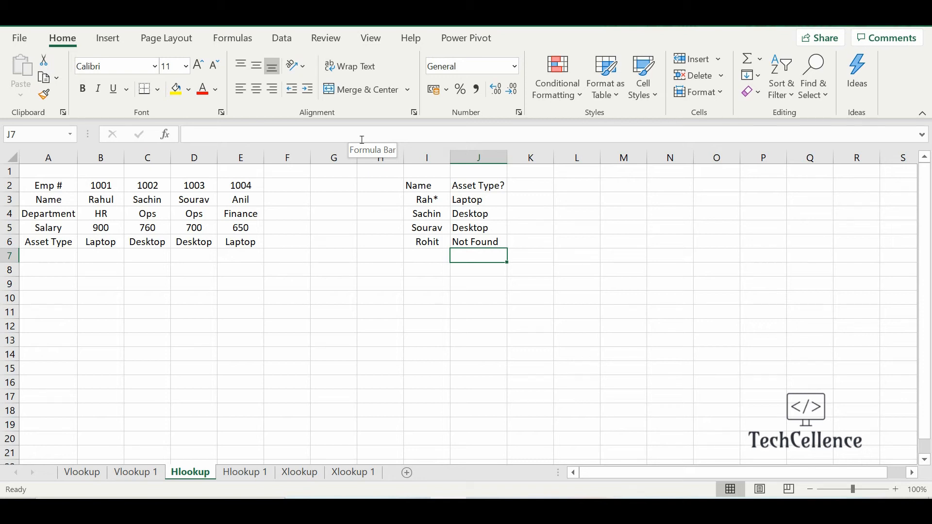
# Delete the Salary row (row 5) to test the lookups, and undo the deletion.
pyautogui.rightClick(11, 228)
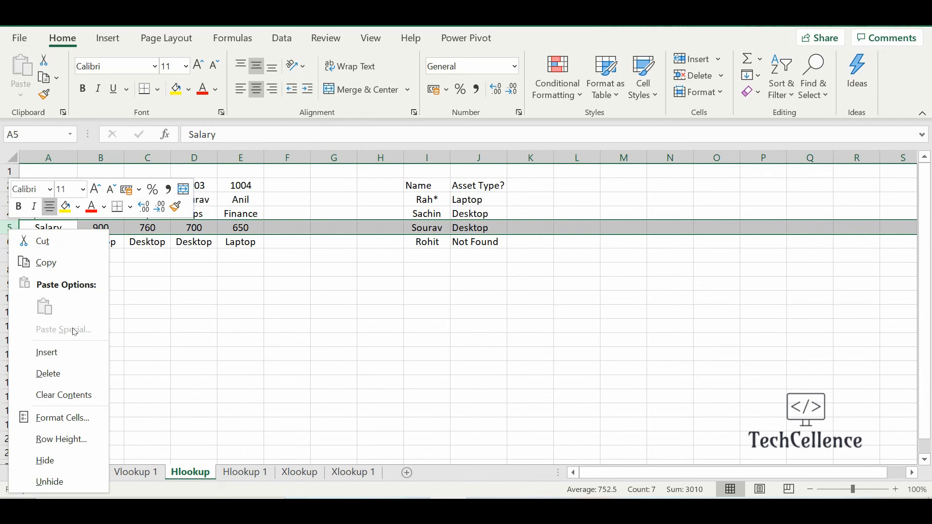
pyautogui.click(51, 373)
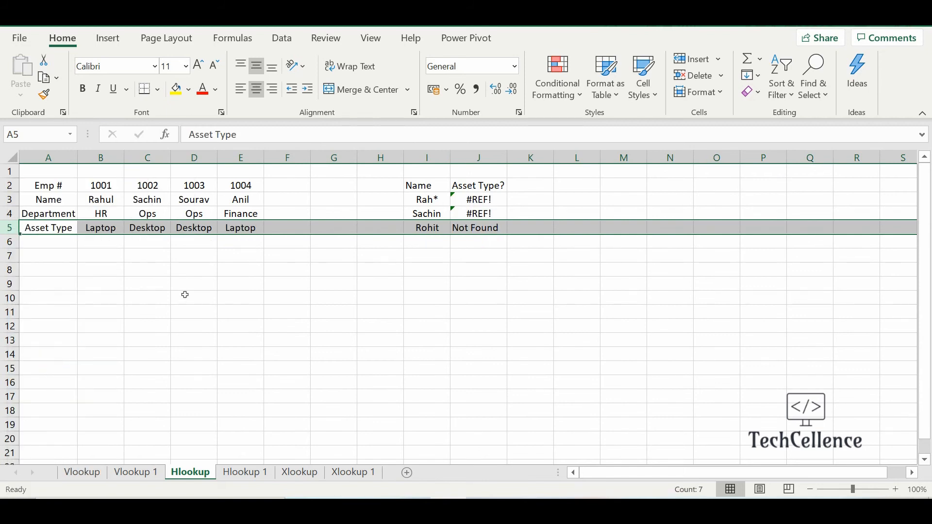
pyautogui.hotkey('ctrl', 'z')
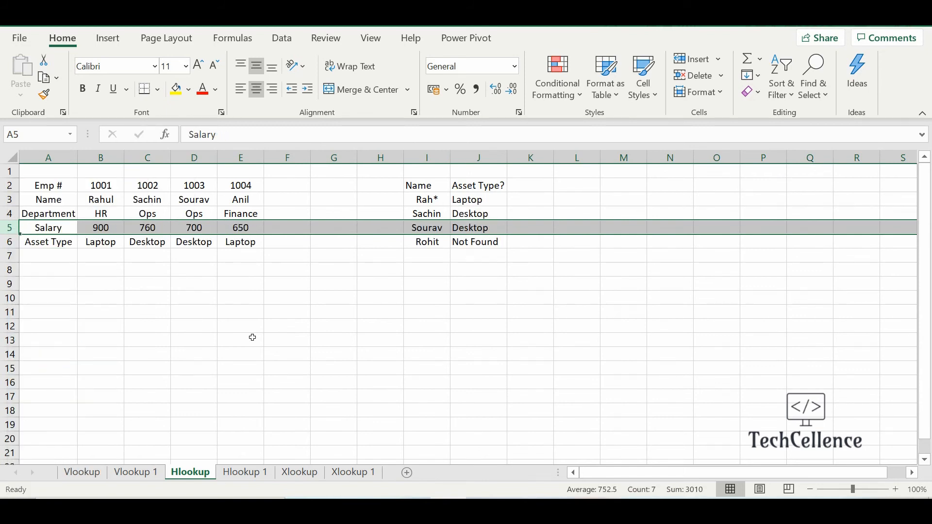
pyautogui.click(385, 330)
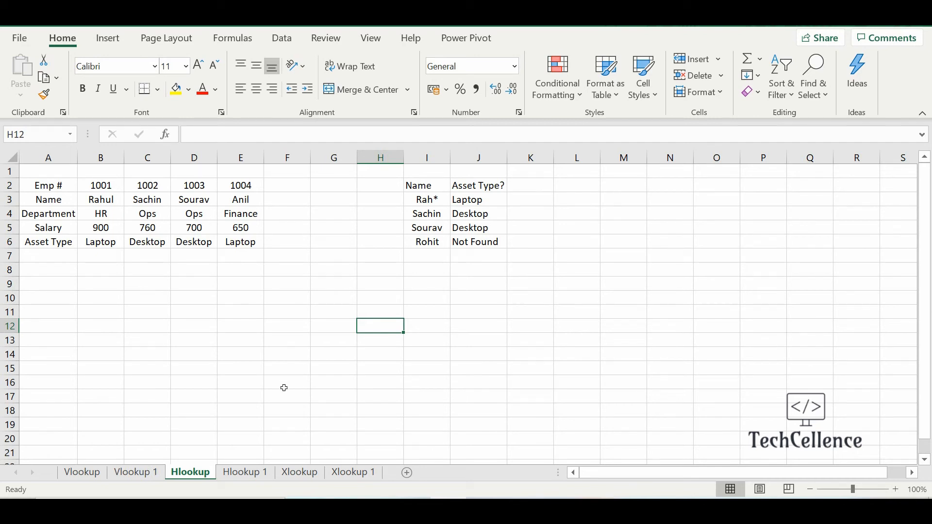
# On the Hlookup 1 sheet, enter an HLOOKUP in C8 for B8 in A2:H3, returning row 2 with approximate match (1).
pyautogui.click(250, 477)
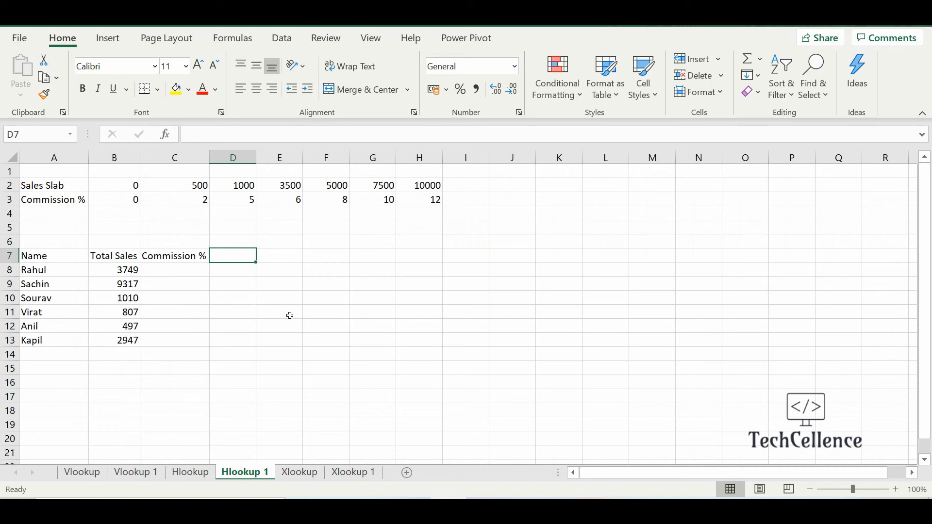
pyautogui.moveTo(53, 189); pyautogui.dragTo(429, 200)
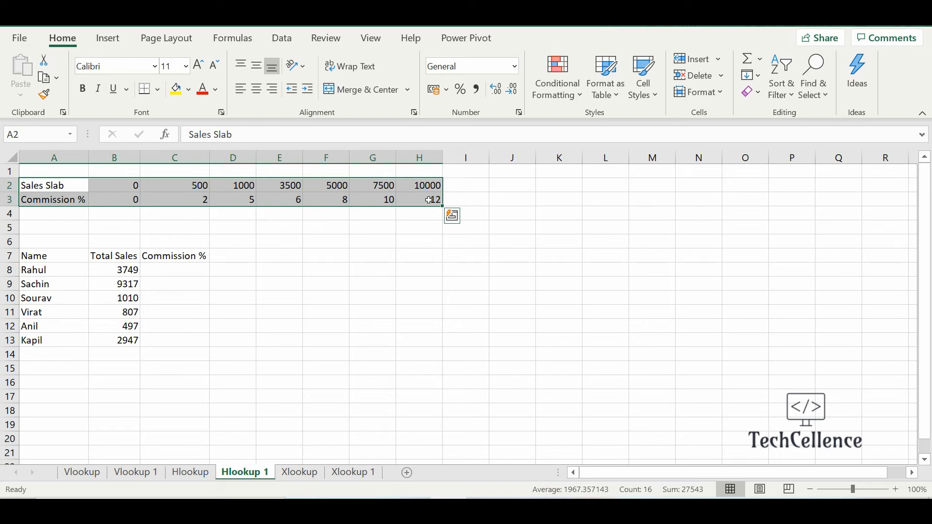
pyautogui.click(206, 268)
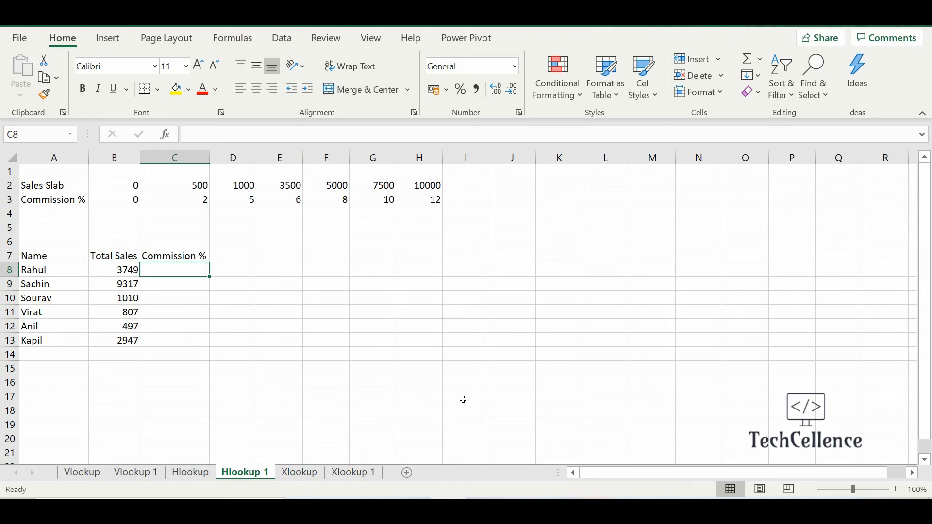
pyautogui.write('=hl')
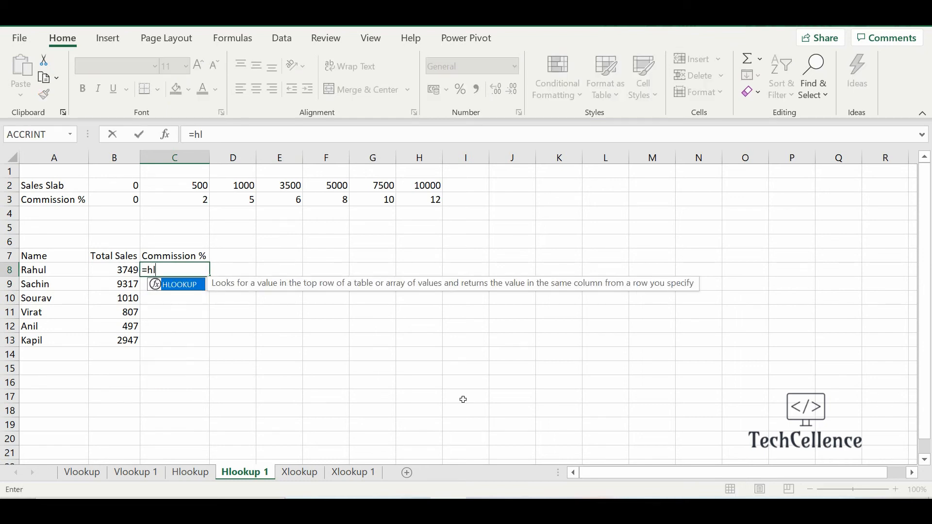
pyautogui.write('ookup(')
pyautogui.press('Left')
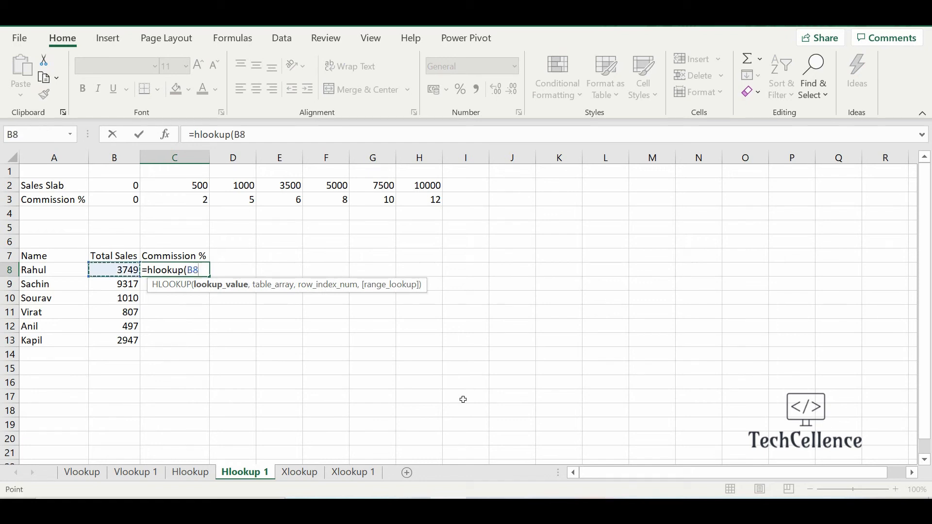
pyautogui.write(',')
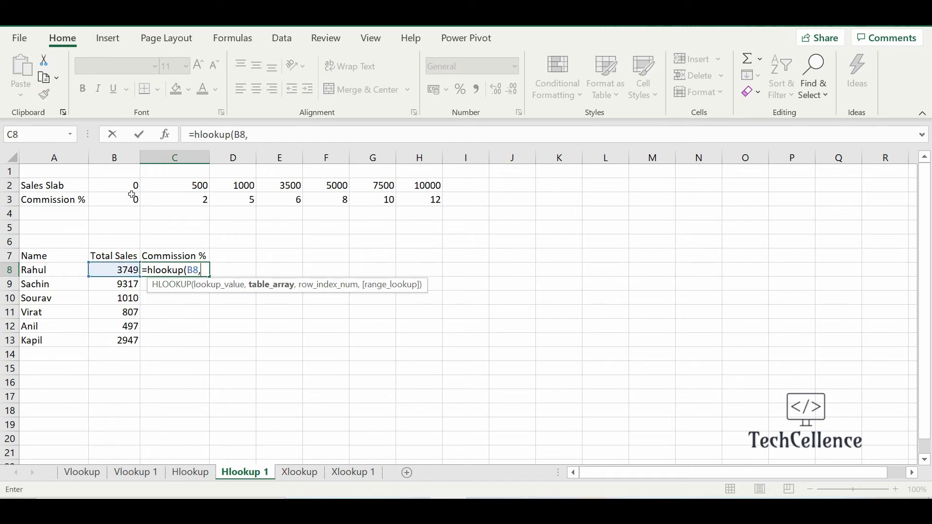
pyautogui.moveTo(49, 184); pyautogui.dragTo(434, 200)
pyautogui.write(',')
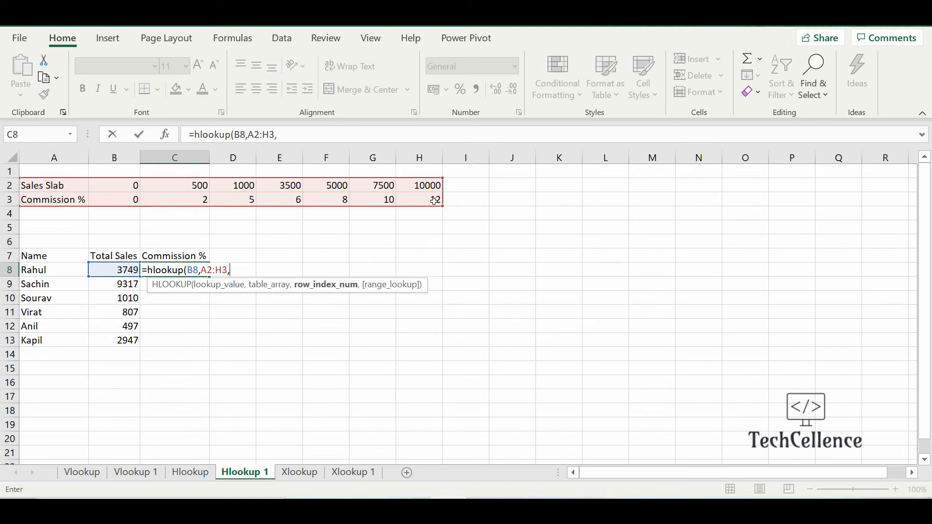
pyautogui.write('2,1')
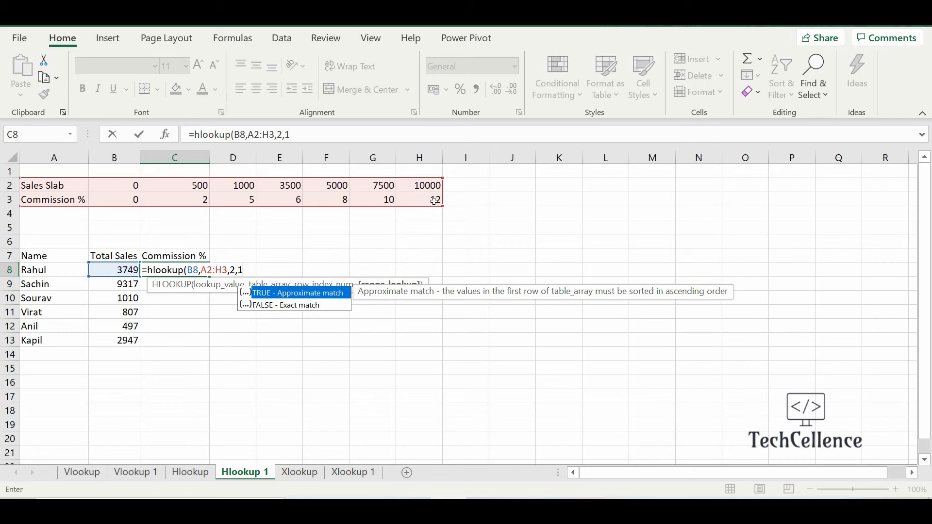
pyautogui.write(')')
pyautogui.press('Up')
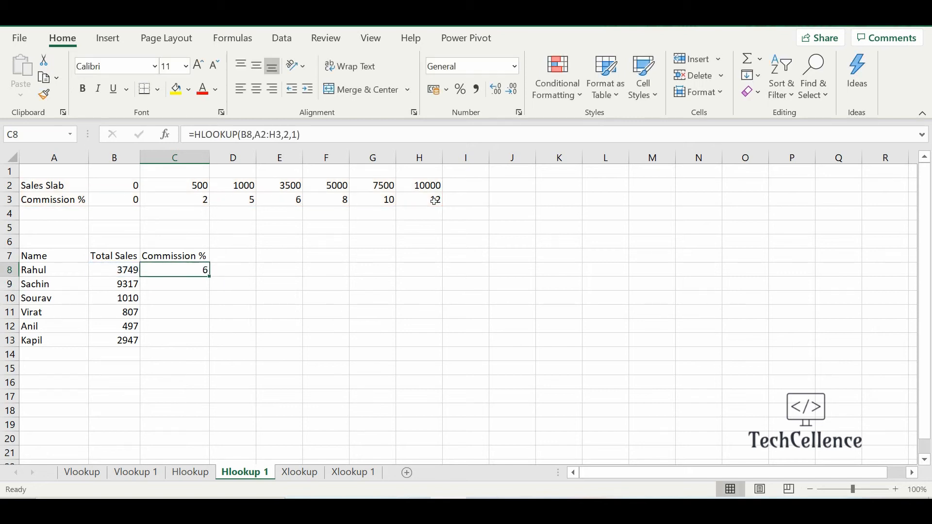
# Make C8's lookup range absolute as $A$2:$H$3 and fill the formula down through C13.
pyautogui.hotkey('shift', 'Down')
pyautogui.hotkey('shift', 'Down')
pyautogui.press('Up')
pyautogui.press('Down')
pyautogui.click(262, 135)
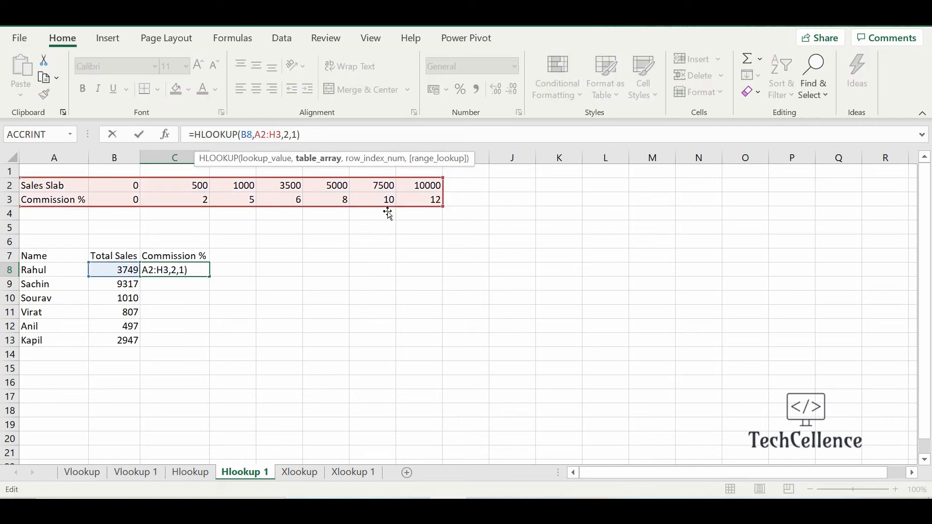
pyautogui.press('F4')
pyautogui.press('Right')
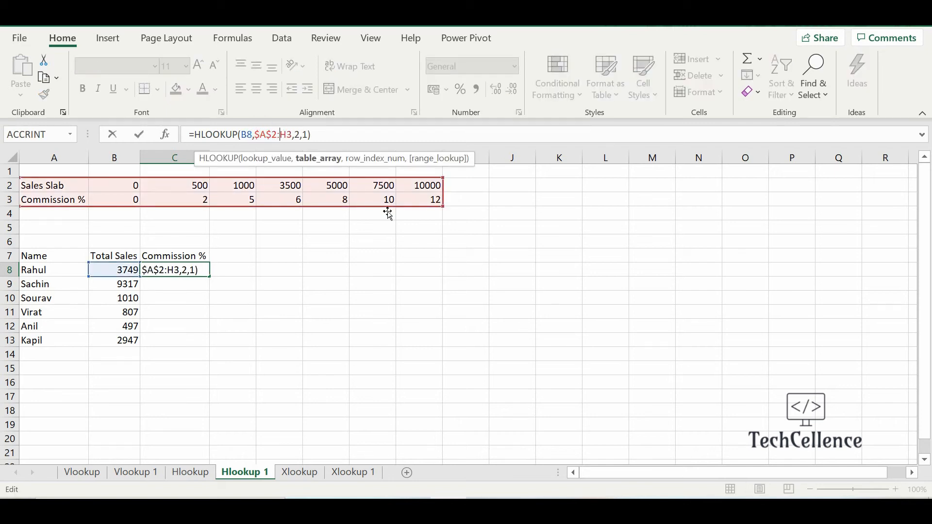
pyautogui.press('F4')
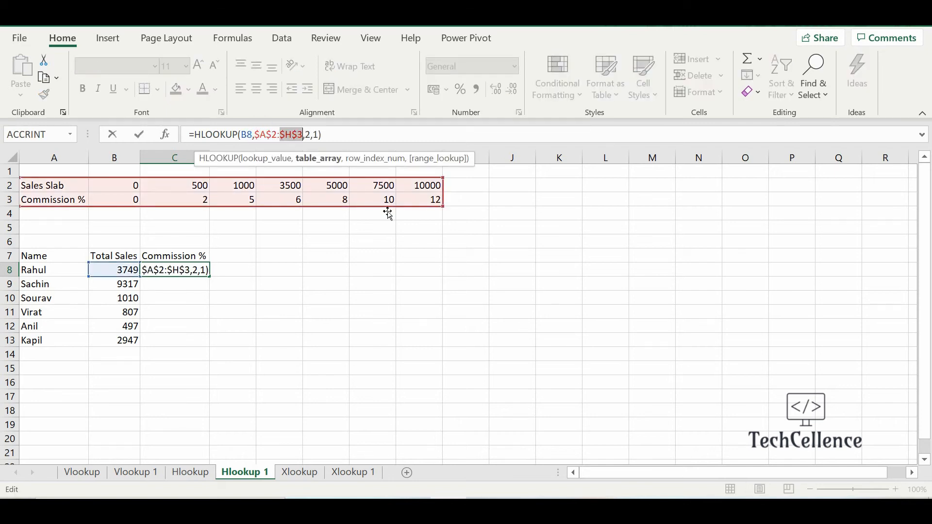
pyautogui.press('Return')
pyautogui.press('Up')
pyautogui.doubleClick(209, 276)
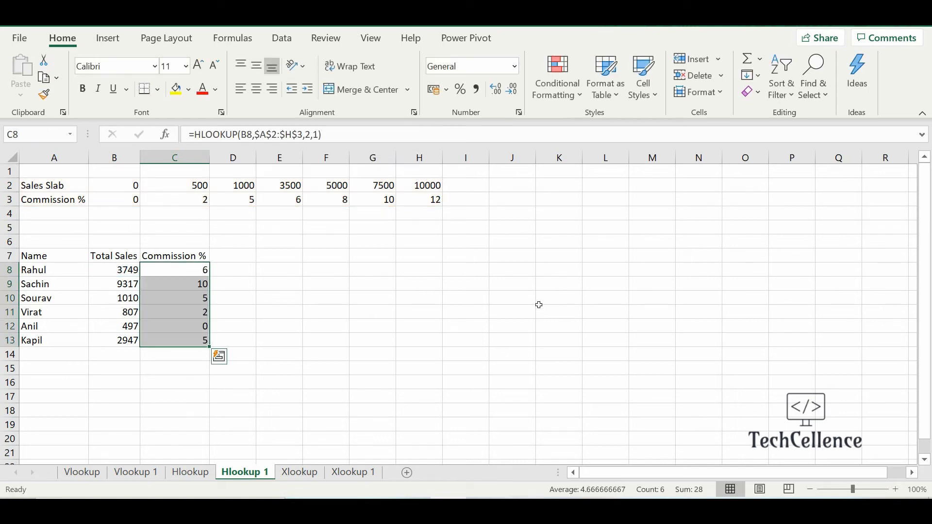
pyautogui.click(530, 301)
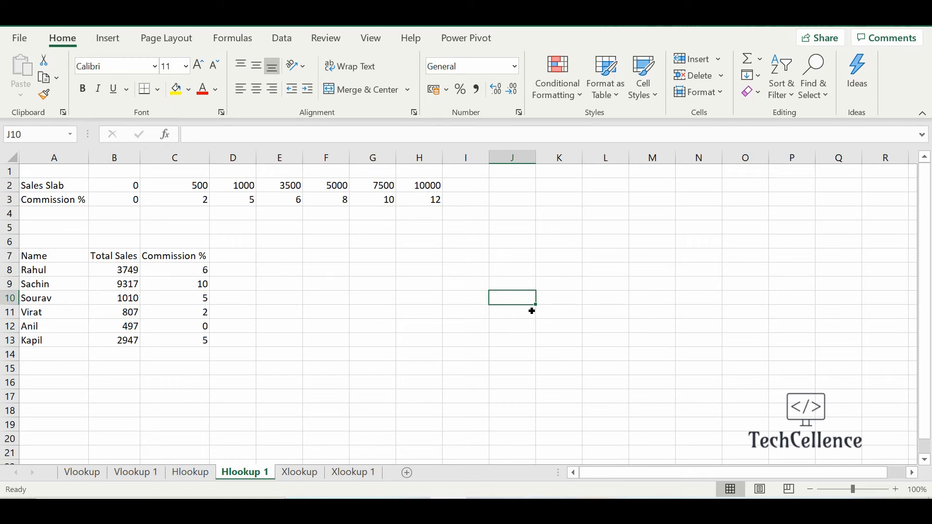
# On the Xlookup sheet, examine the course table's Stream, Main, Add-on and Cost columns and its first two Data Science rows.
pyautogui.click(300, 473)
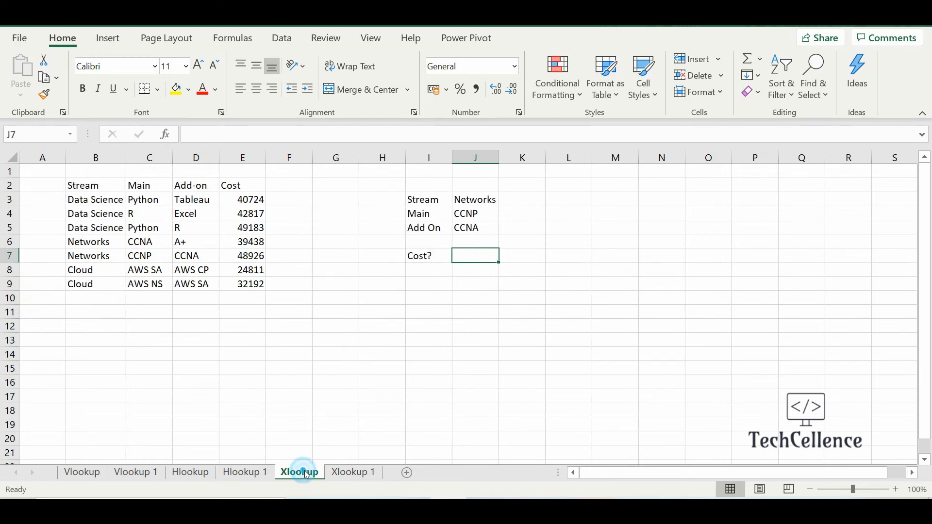
pyautogui.click(451, 354)
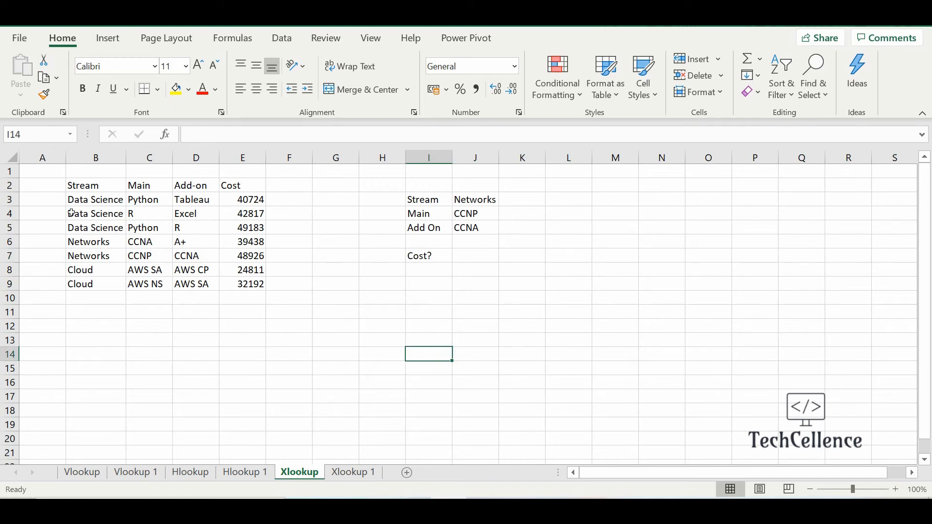
pyautogui.click(112, 192)
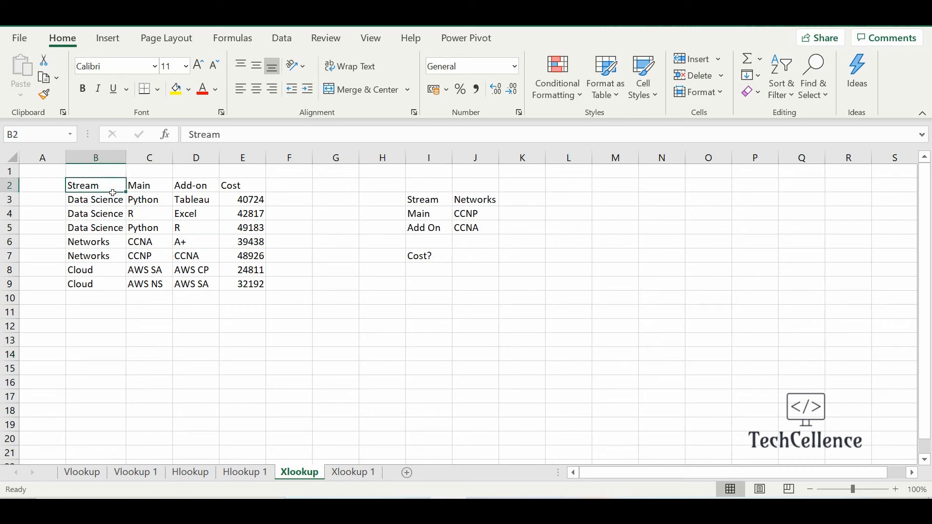
pyautogui.click(148, 186)
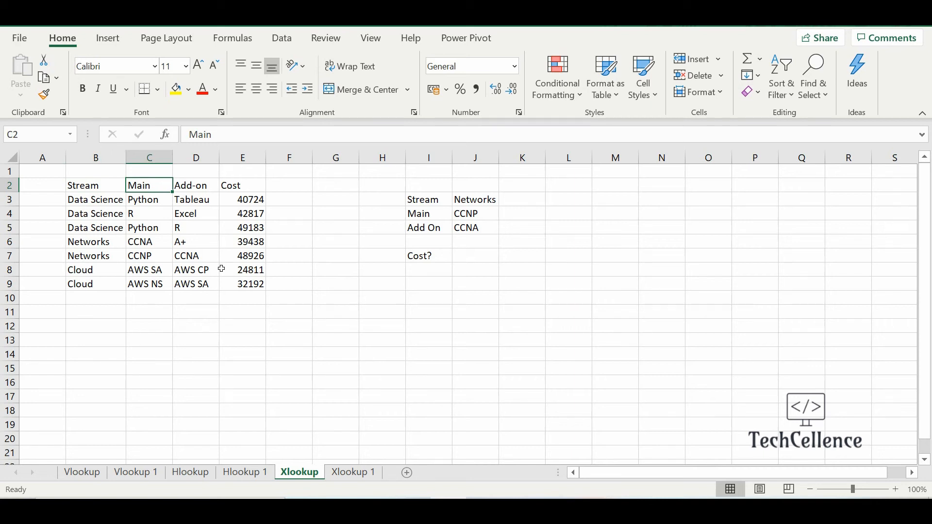
pyautogui.click(196, 191)
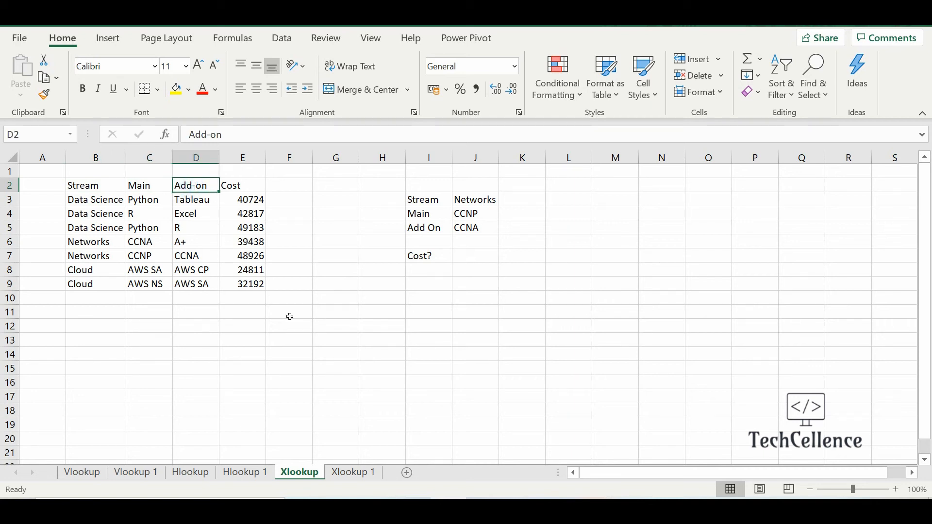
pyautogui.click(249, 189)
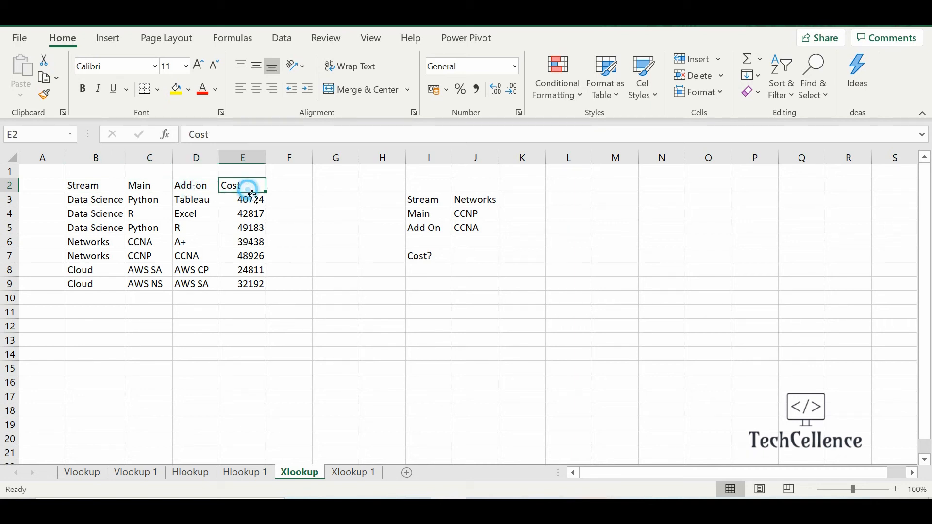
pyautogui.moveTo(90, 201); pyautogui.dragTo(205, 206)
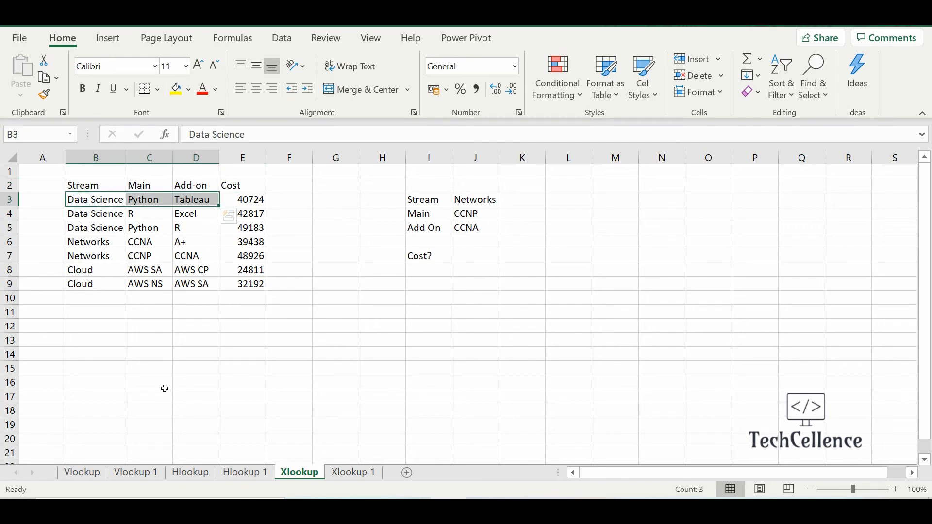
pyautogui.click(161, 385)
pyautogui.click(107, 211)
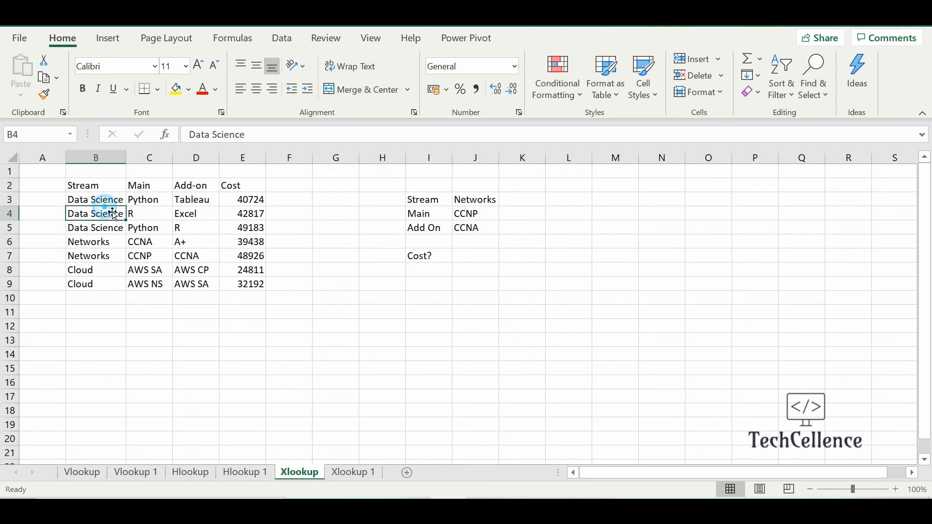
pyautogui.click(147, 199)
pyautogui.click(196, 199)
pyautogui.click(233, 203)
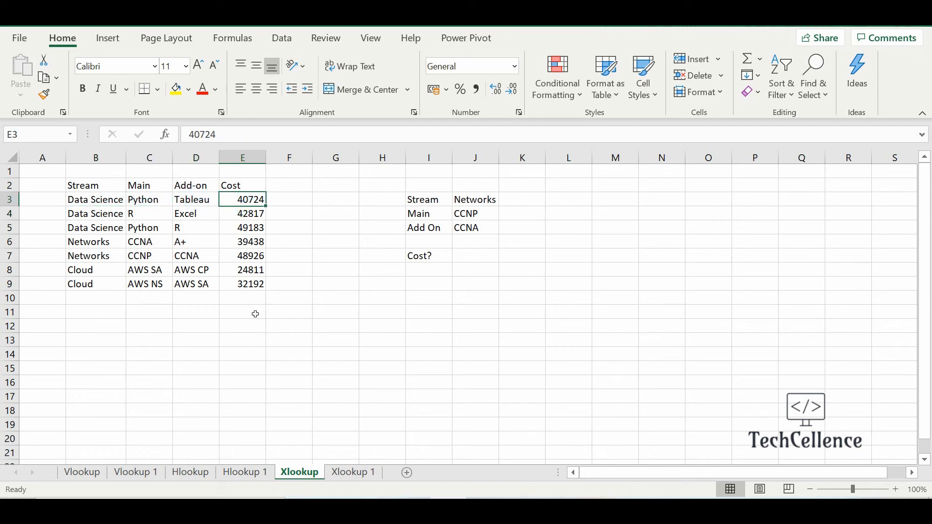
pyautogui.click(105, 217)
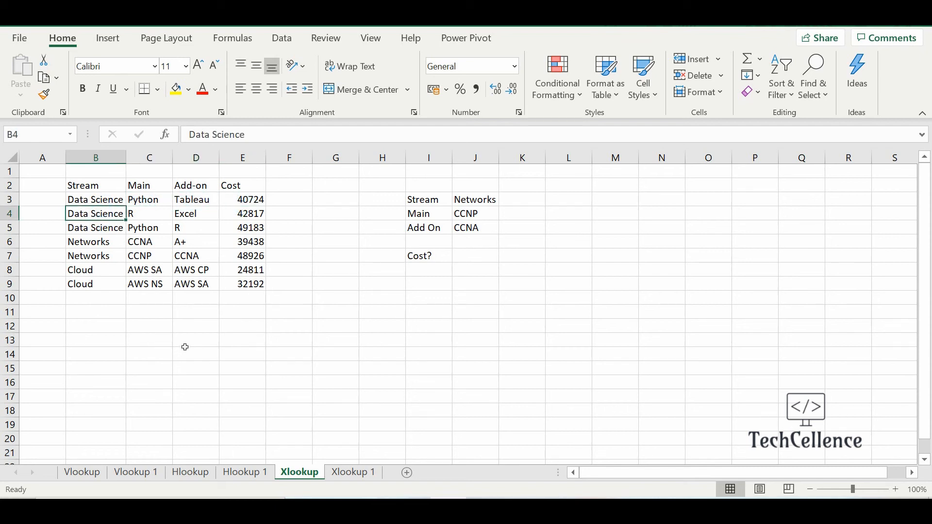
pyautogui.click(146, 217)
pyautogui.click(201, 220)
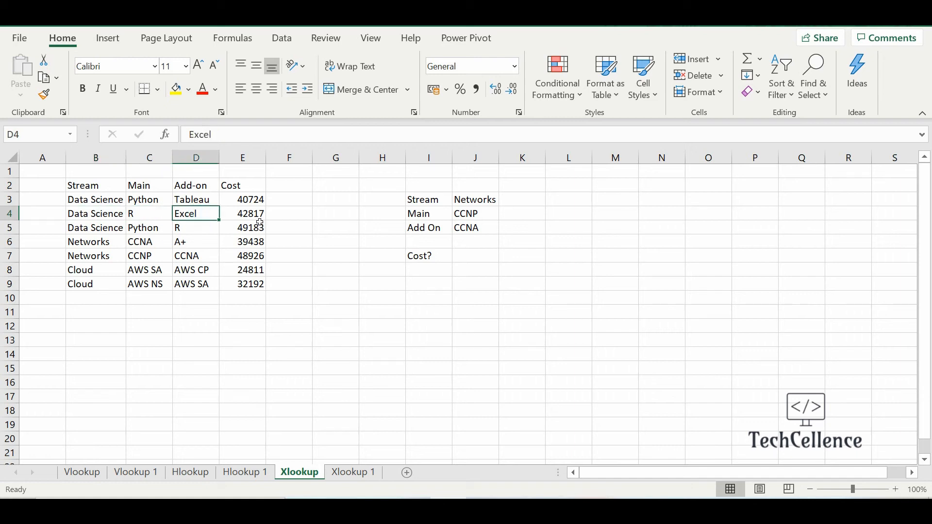
pyautogui.click(258, 217)
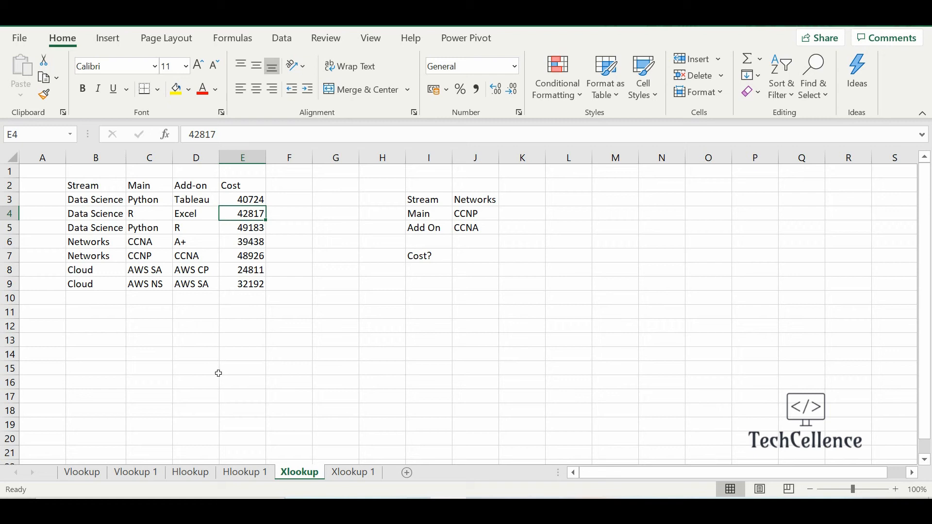
# Examine the Stream, Main and Add On criteria in J3:J5 against the matching table columns and the empty Cost cell J7.
pyautogui.click(474, 203)
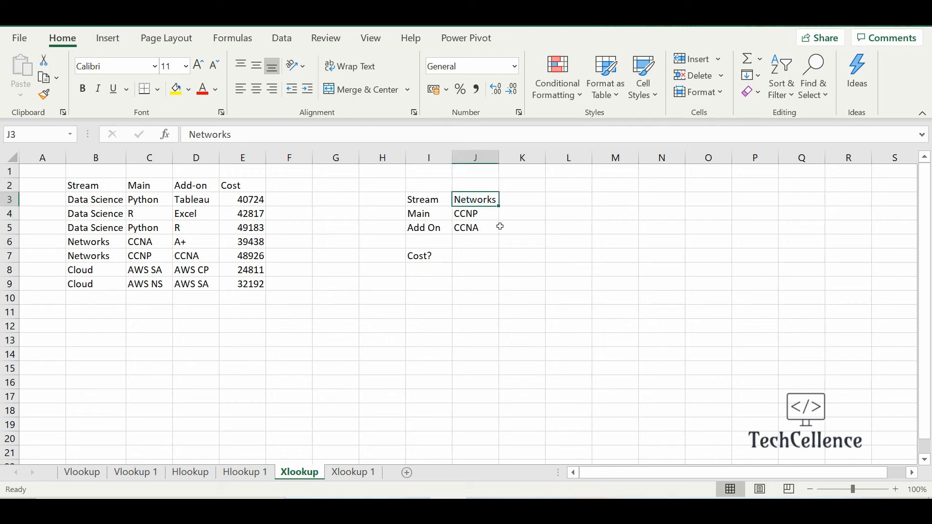
pyautogui.click(478, 216)
pyautogui.click(475, 227)
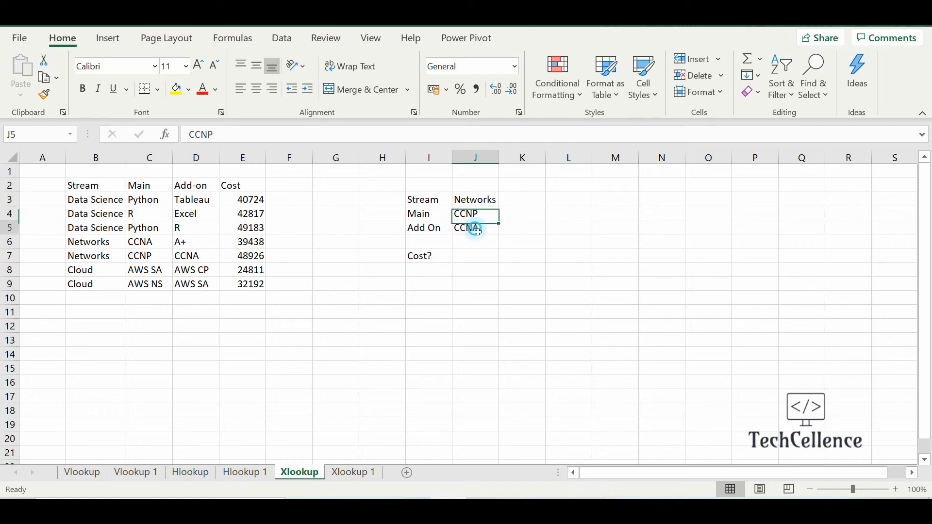
pyautogui.click(466, 262)
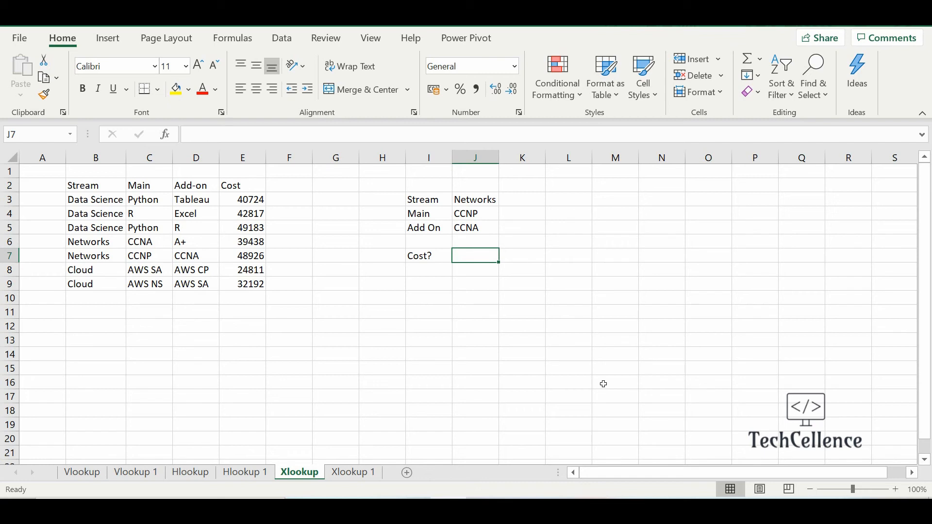
pyautogui.click(479, 200)
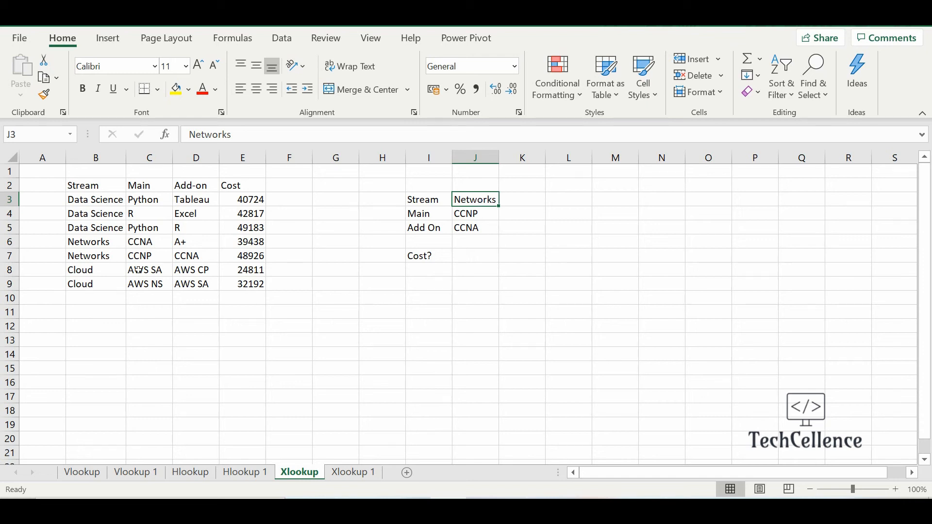
pyautogui.click(93, 197)
pyautogui.keyDown('shift'); pyautogui.click(96, 281); pyautogui.keyUp('shift')
pyautogui.click(284, 353)
pyautogui.click(474, 200)
pyautogui.moveTo(86, 189); pyautogui.dragTo(249, 285)
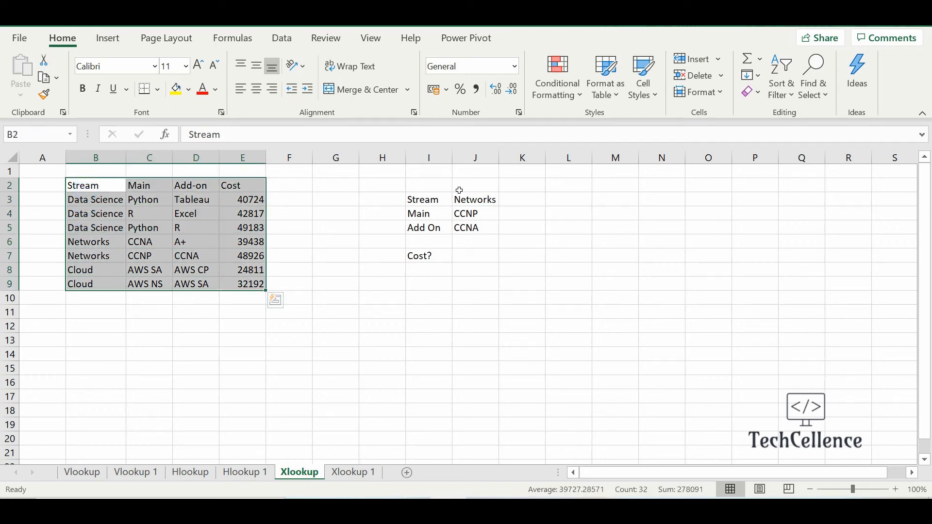
pyautogui.click(479, 201)
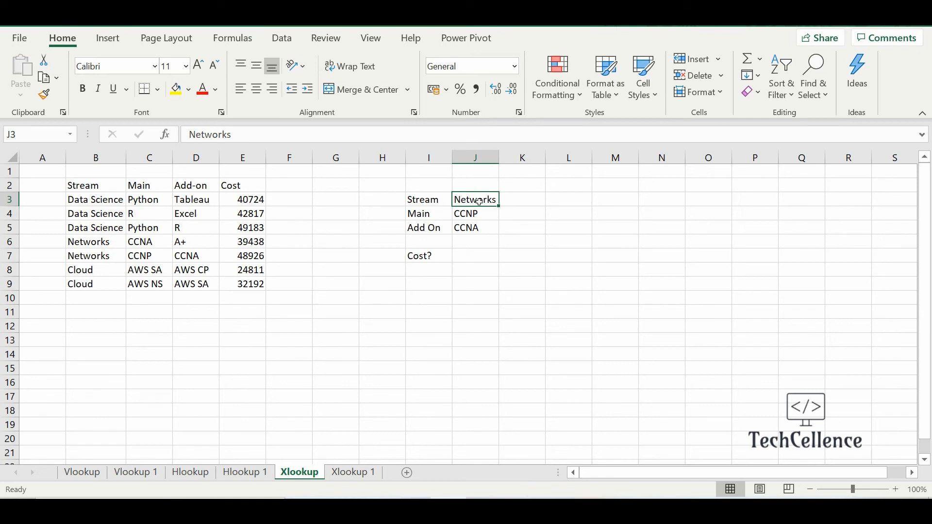
pyautogui.click(469, 217)
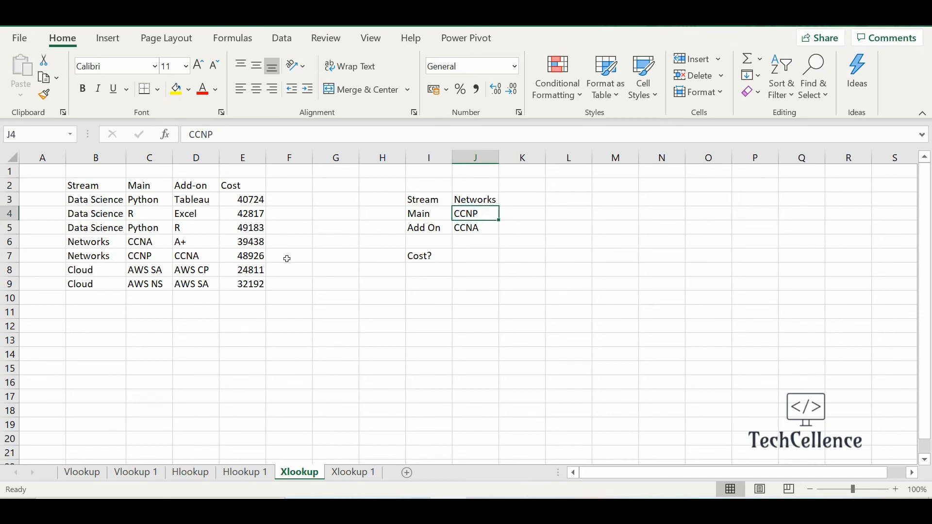
pyautogui.moveTo(143, 190); pyautogui.dragTo(251, 278)
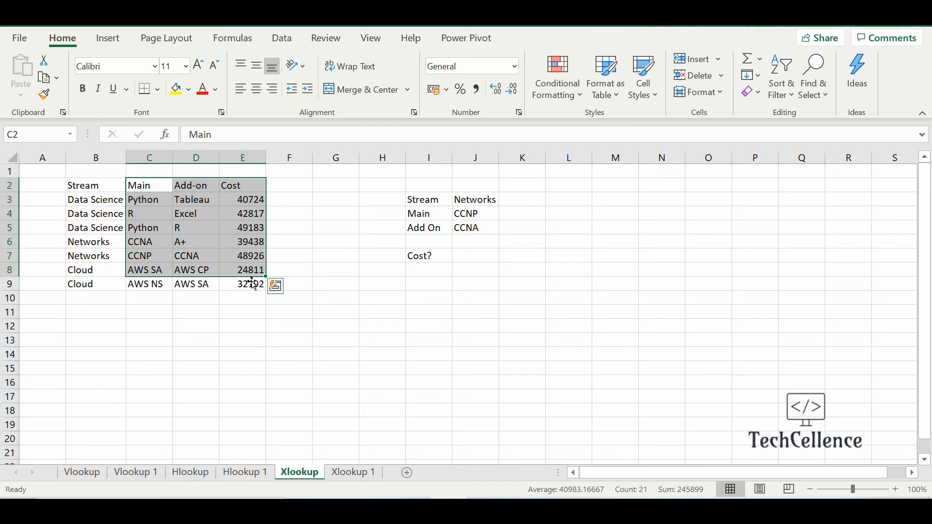
pyautogui.click(467, 259)
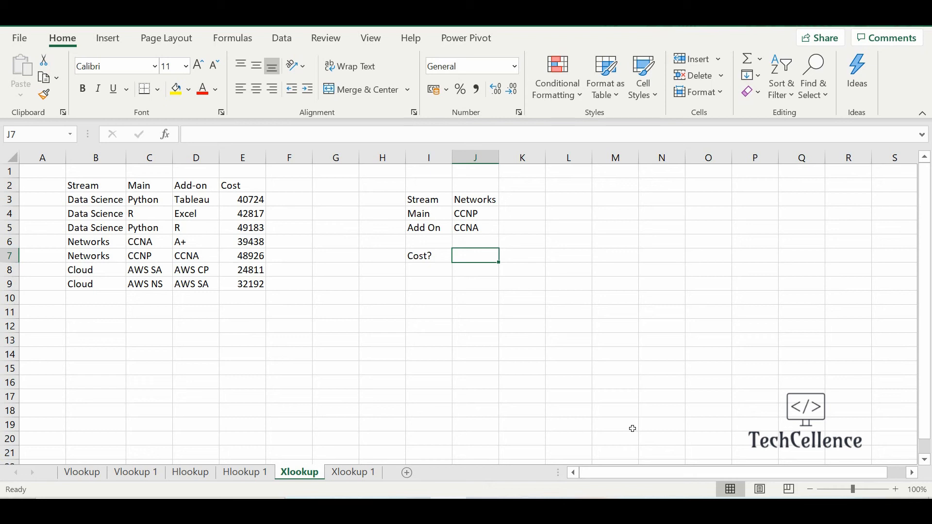
pyautogui.click(350, 472)
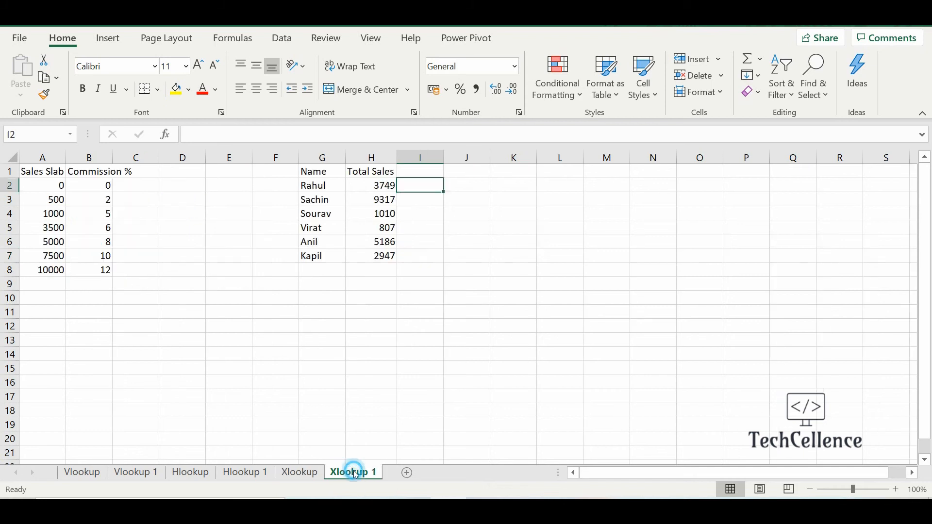
pyautogui.click(300, 473)
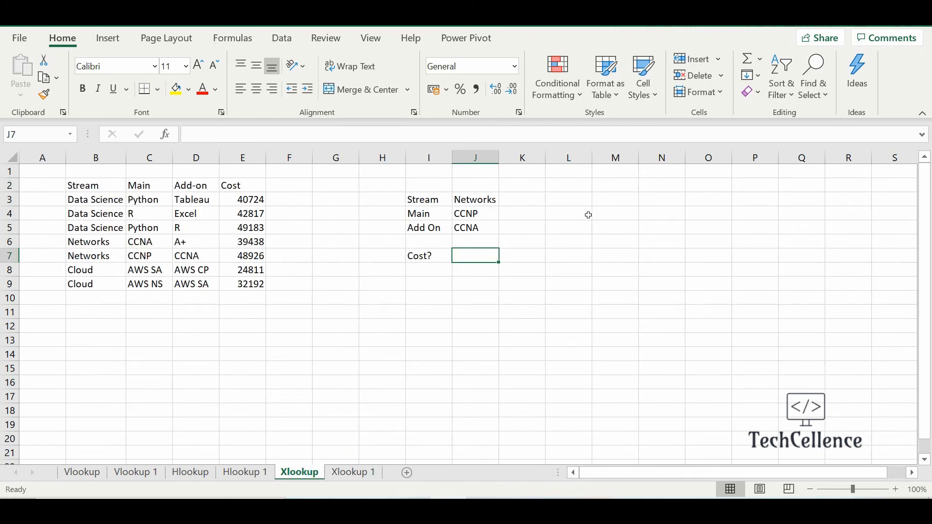
pyautogui.click(571, 220)
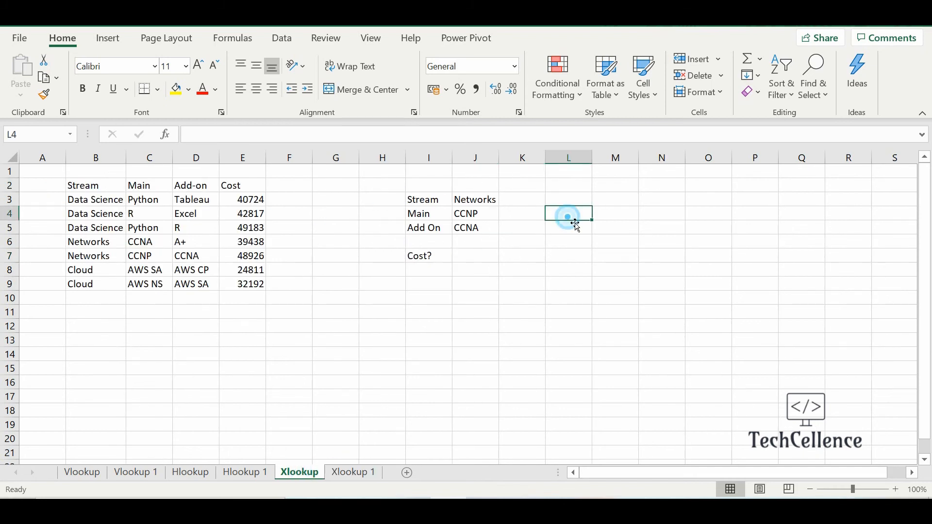
pyautogui.click(494, 200)
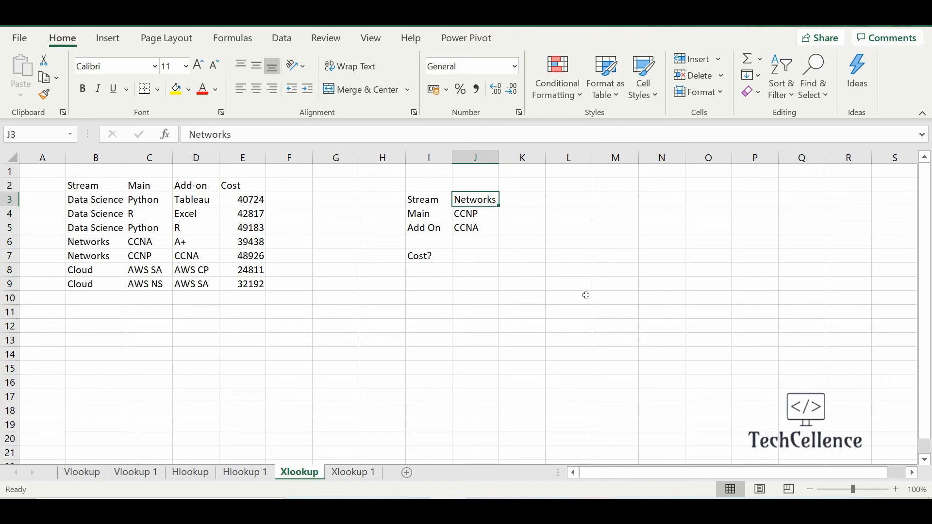
# Label cell I10 as Stream below the Cost row on the Xlookup sheet.
pyautogui.click(435, 297)
pyautogui.write('Stream')
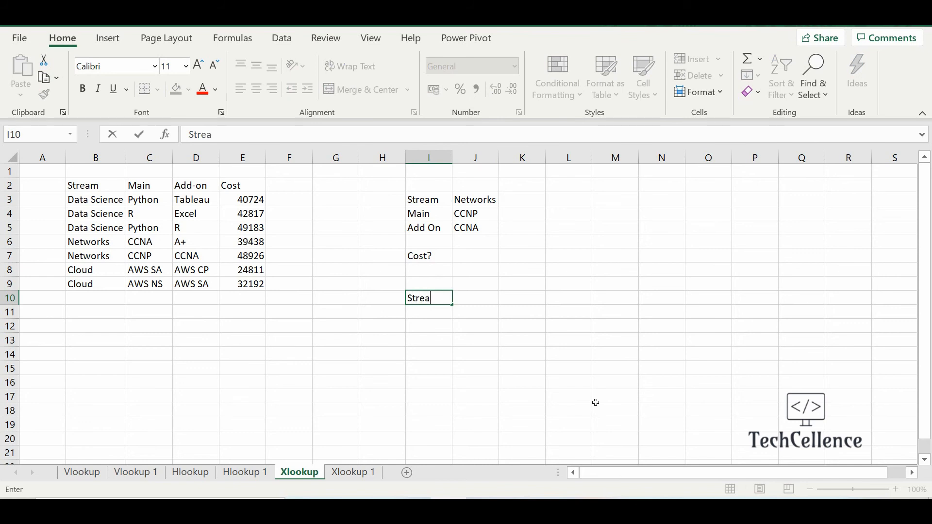
pyautogui.press('Tab')
# Start an XLOOKUP in J10 that looks up J3 in B2:B9 and returns from E2:E9.
pyautogui.write('=')
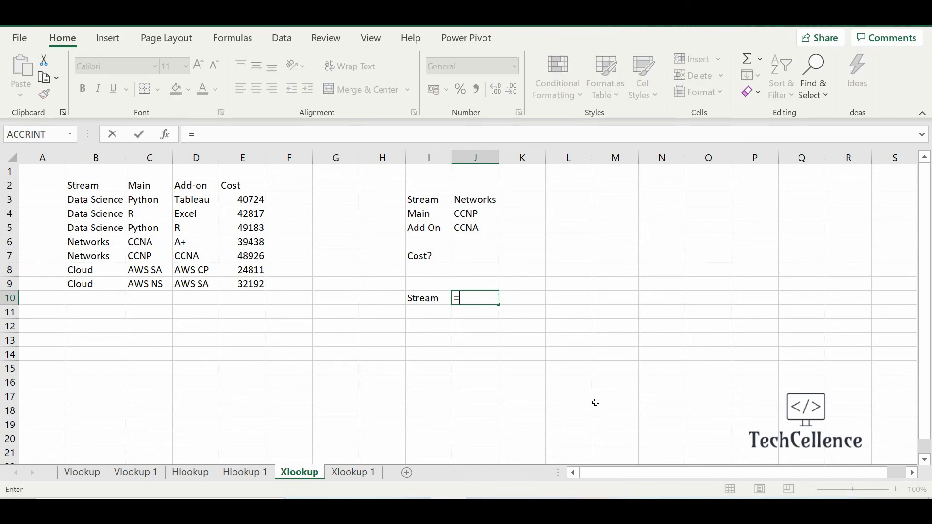
pyautogui.write('xlookup(')
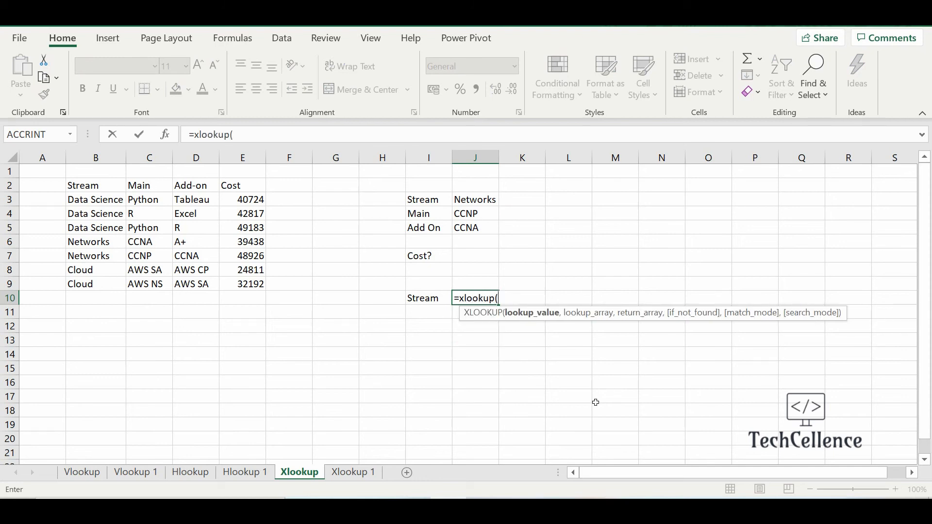
pyautogui.click(472, 203)
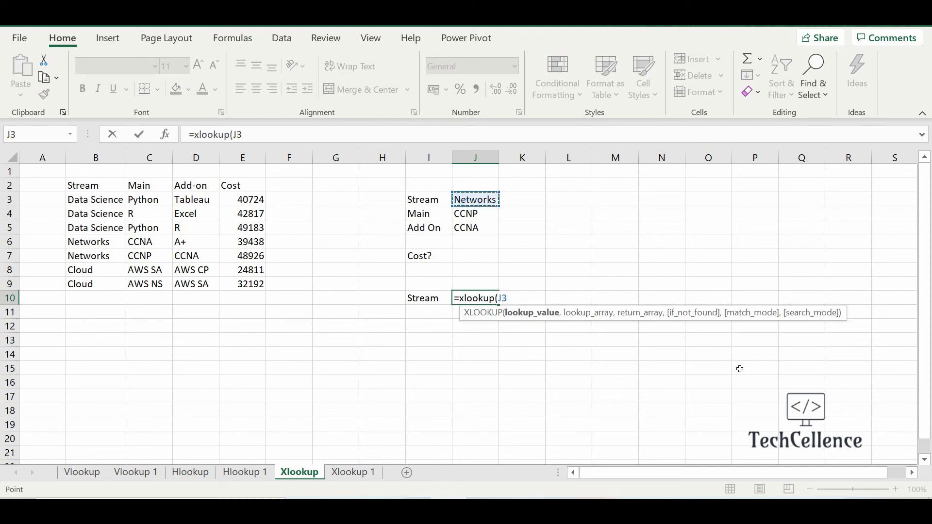
pyautogui.write(',')
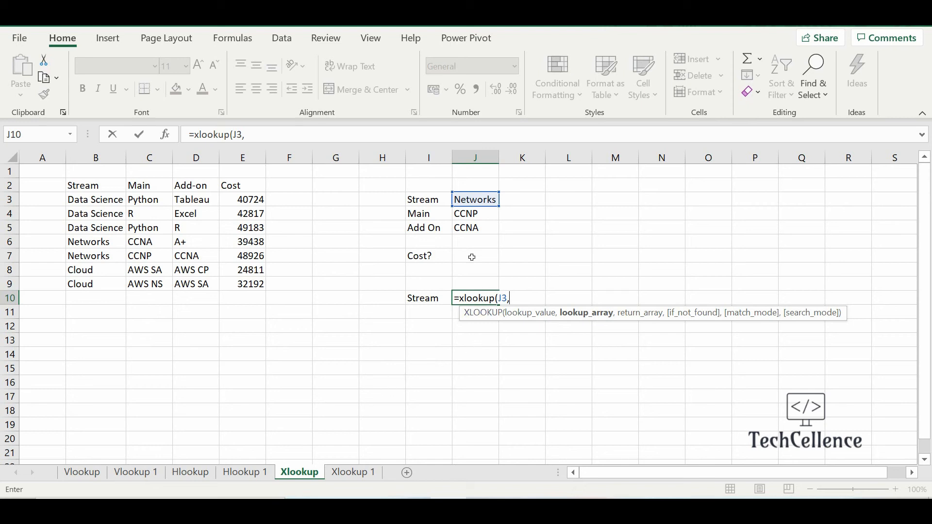
pyautogui.click(90, 185)
pyautogui.moveTo(93, 210); pyautogui.dragTo(99, 287)
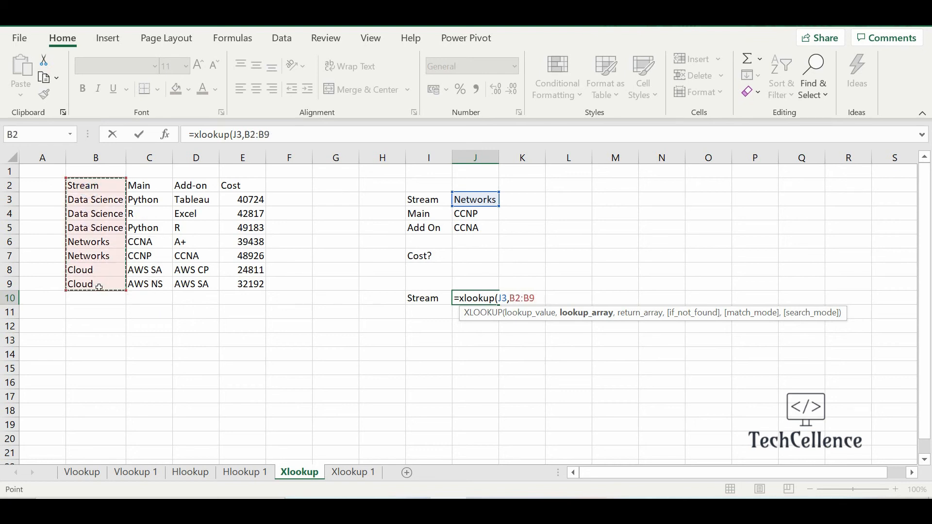
pyautogui.write(',')
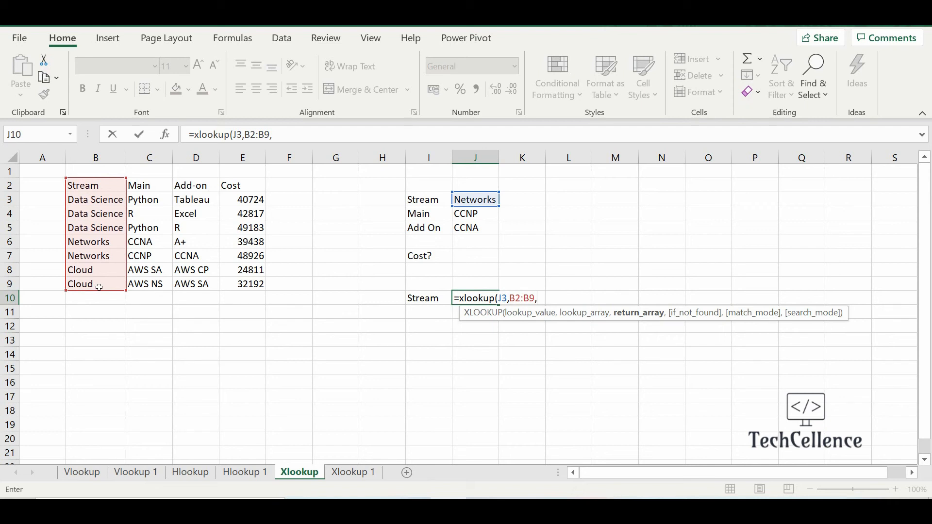
pyautogui.moveTo(244, 188); pyautogui.dragTo(256, 285)
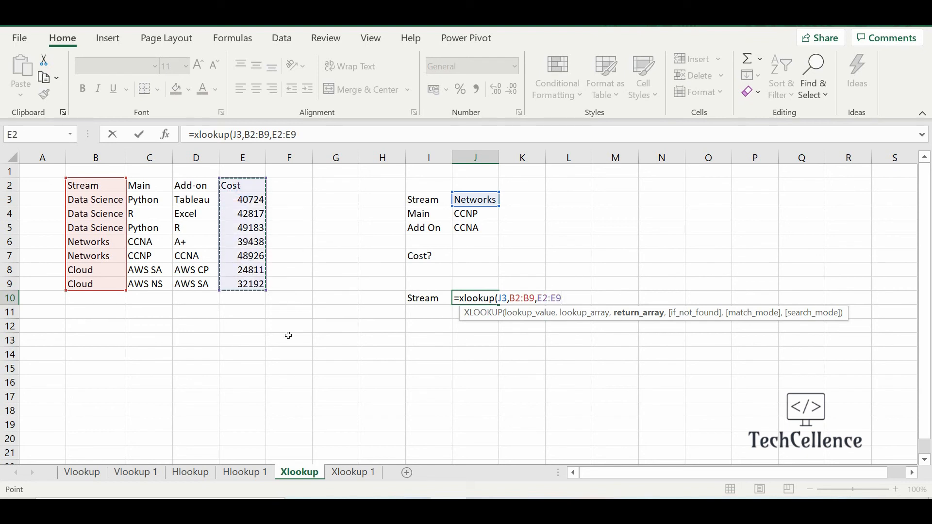
# Complete J10's XLOOKUP with "Not Found" as the if-not-found text and exact match (0), omitting the search mode.
pyautogui.write(',')
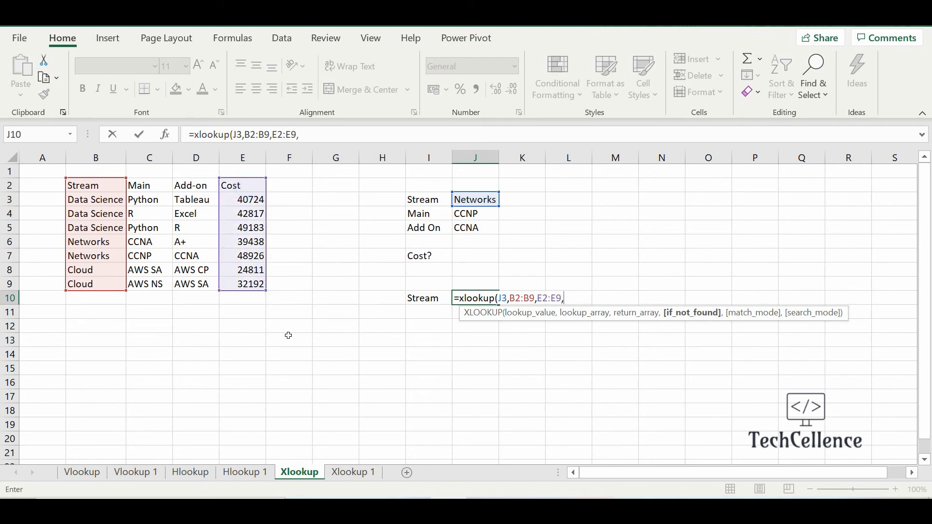
pyautogui.write('"')
pyautogui.write('Not Found",')
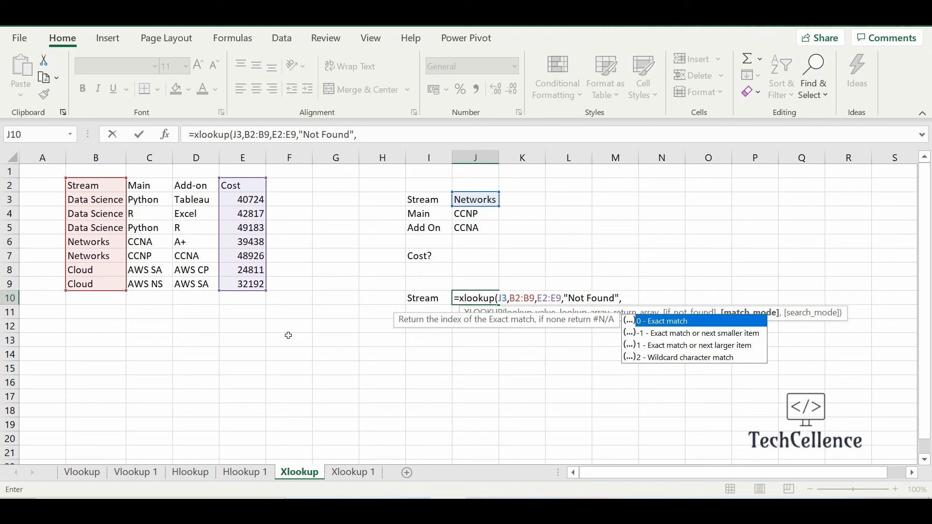
pyautogui.write('0,')
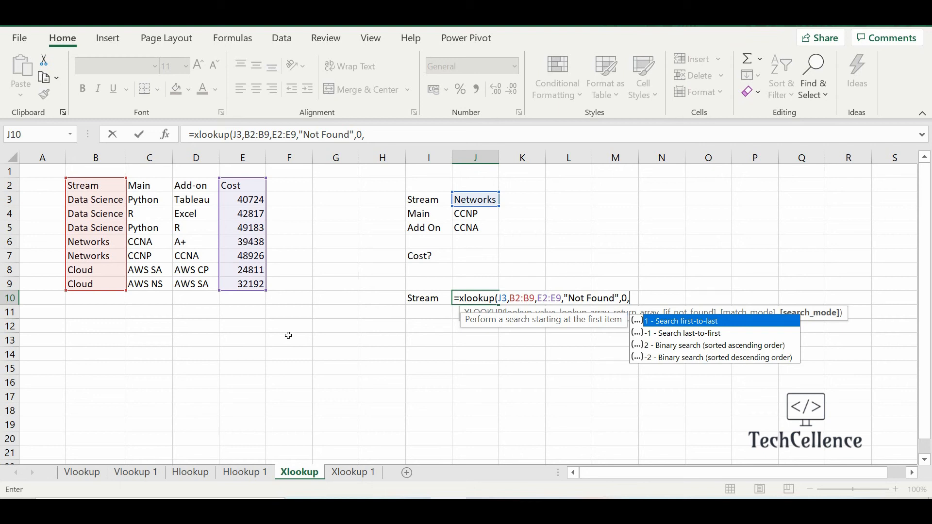
pyautogui.press('BackSpace')
pyautogui.write(')')
pyautogui.press('Return')
pyautogui.press('Up')
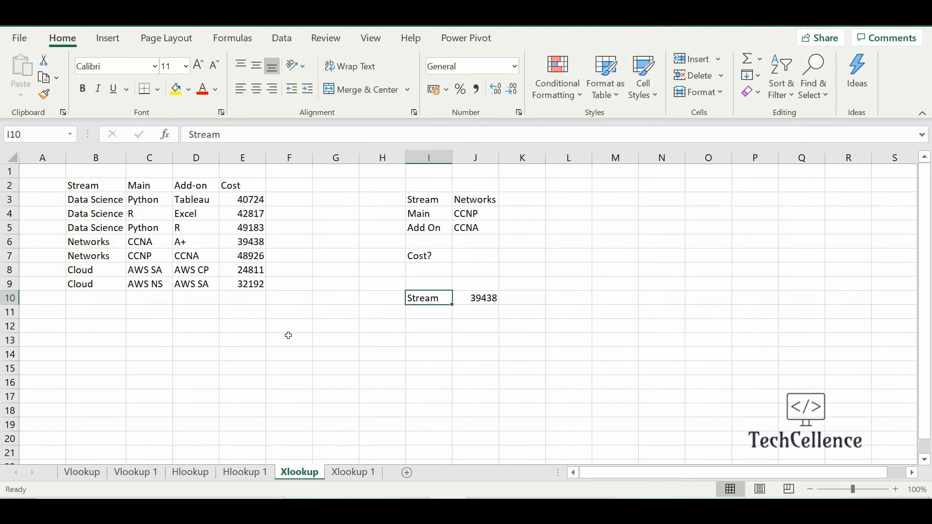
# Compare the J10 result with the Networks criterion in J3 and the cost in E6, and review J10's XLOOKUP arguments.
pyautogui.click(486, 200)
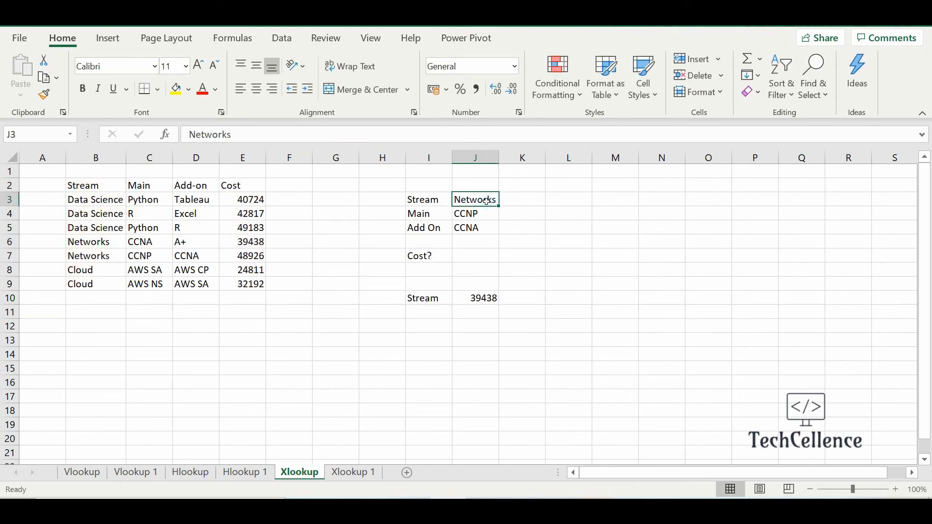
pyautogui.click(249, 244)
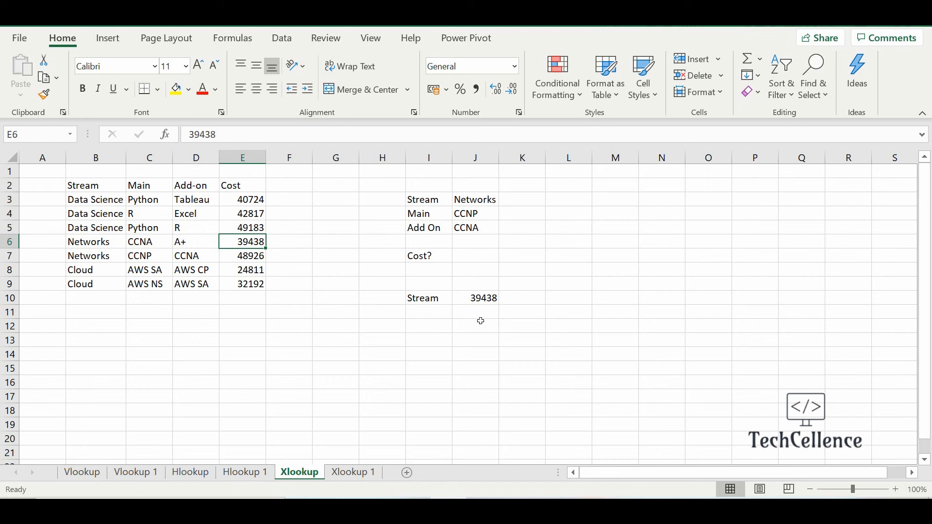
pyautogui.click(480, 300)
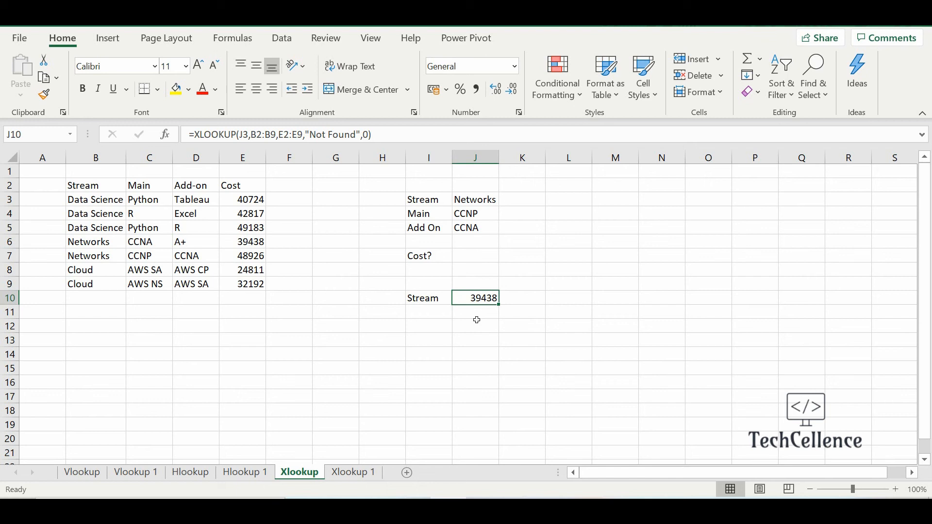
pyautogui.press('F2')
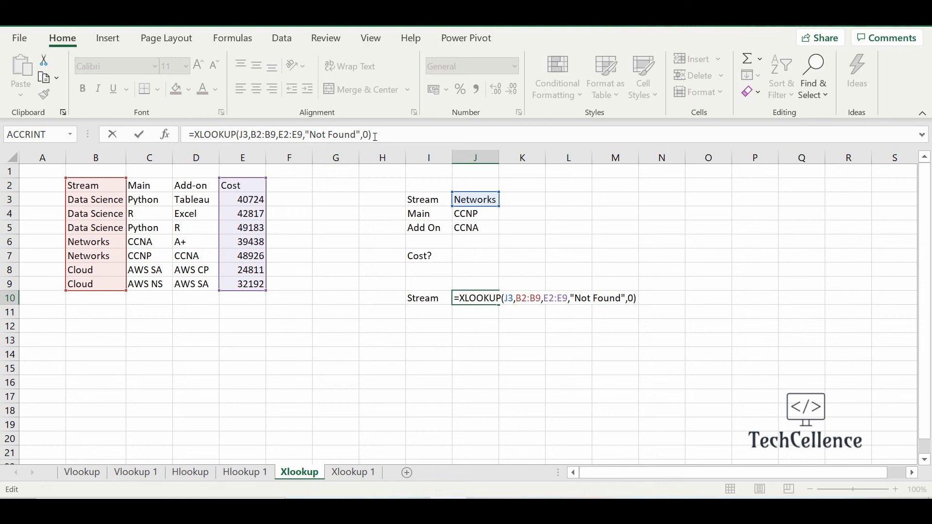
pyautogui.press('Return')
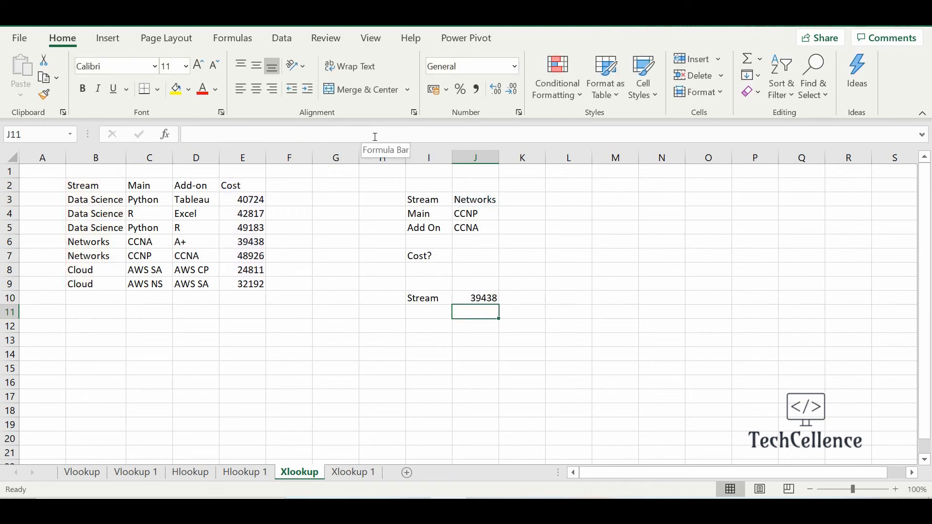
pyautogui.press('Up')
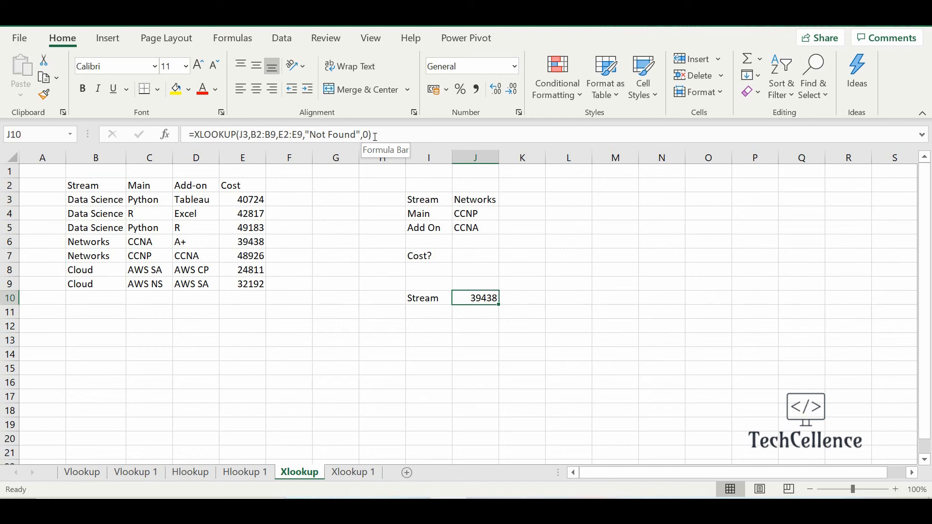
# Start an XLOOKUP in Cost cell J7 with the combined lookup value J3&J4&J5.
pyautogui.press('Up')
pyautogui.press('Up')
pyautogui.press('Up')
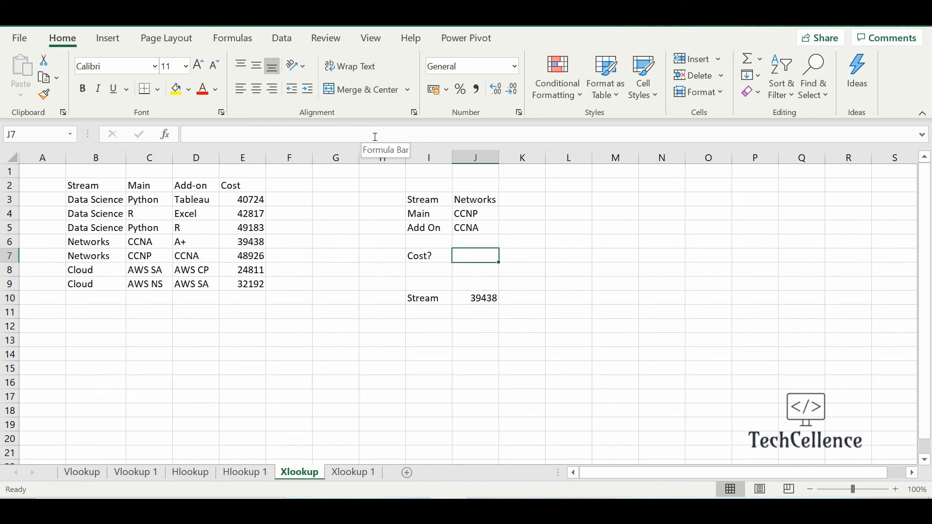
pyautogui.write('=')
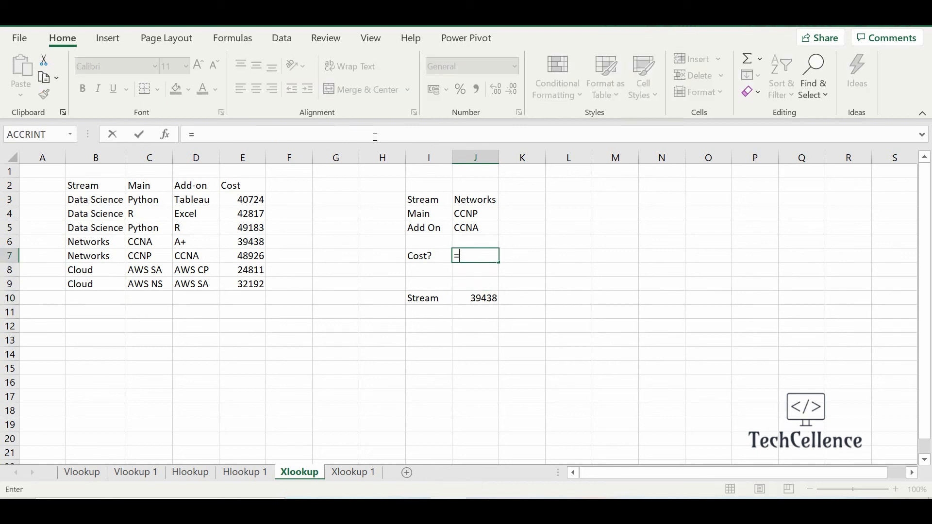
pyautogui.write('xlookup(')
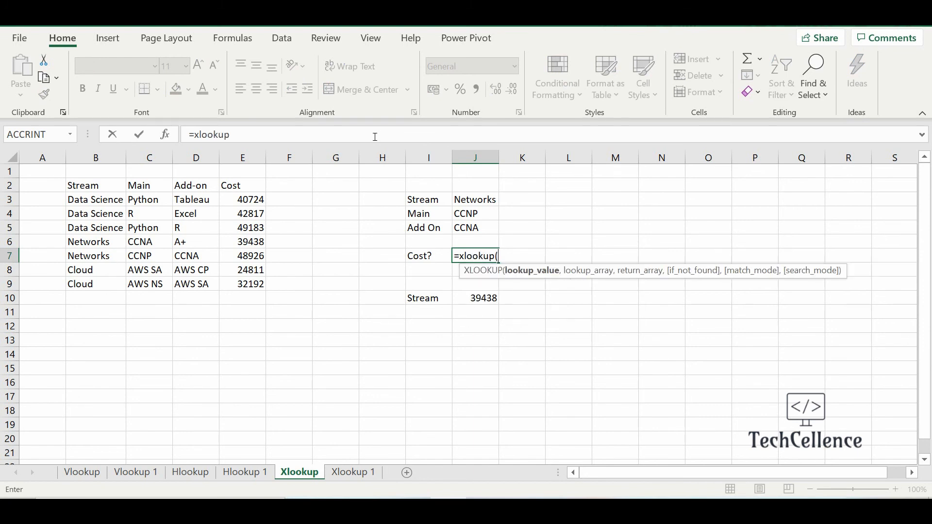
pyautogui.click(476, 199)
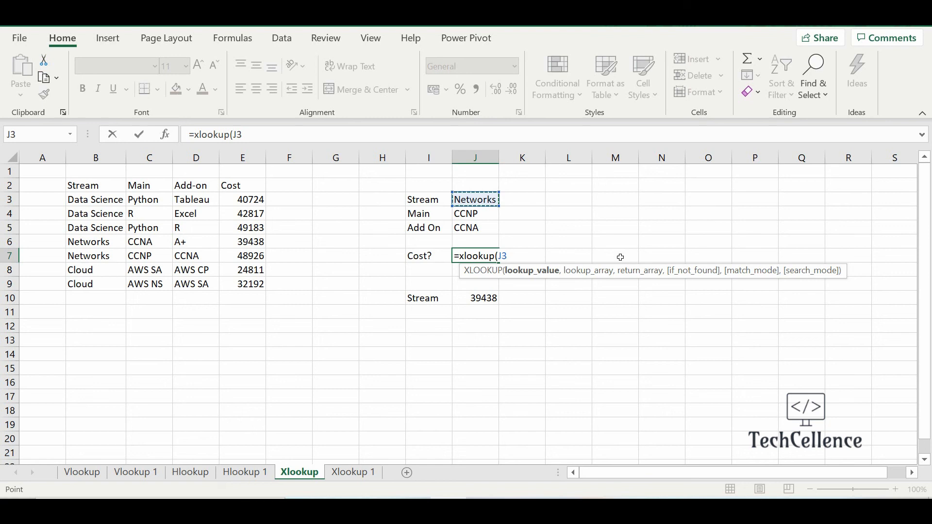
pyautogui.write('&')
pyautogui.click(476, 217)
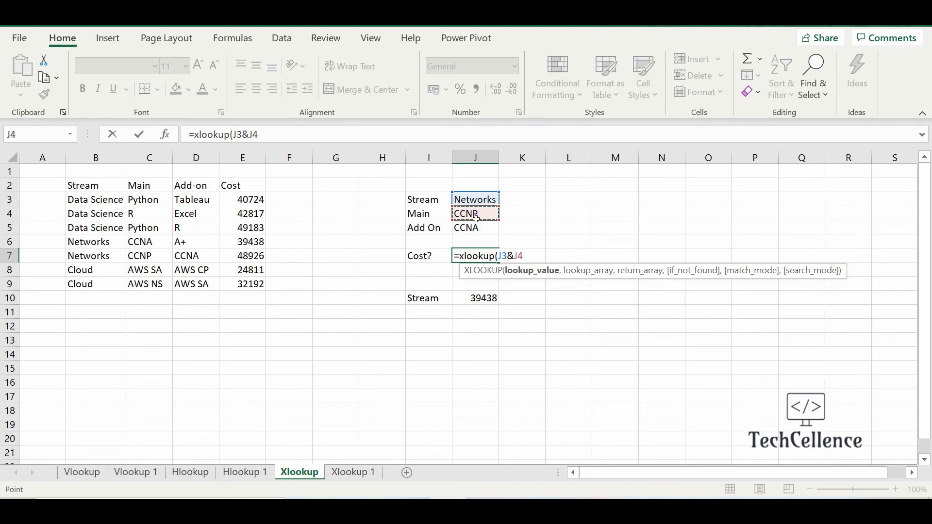
pyautogui.write('&')
pyautogui.click(472, 233)
# Set the lookup array of J7's XLOOKUP to the joined Stream, Main and Add-on columns, B2:B9&C2:C9&D2:D9.
pyautogui.write(',')
pyautogui.moveTo(94, 185); pyautogui.dragTo(90, 289)
pyautogui.write('&')
pyautogui.moveTo(148, 187); pyautogui.dragTo(156, 294)
pyautogui.write('&')
pyautogui.moveTo(199, 187); pyautogui.dragTo(201, 287)
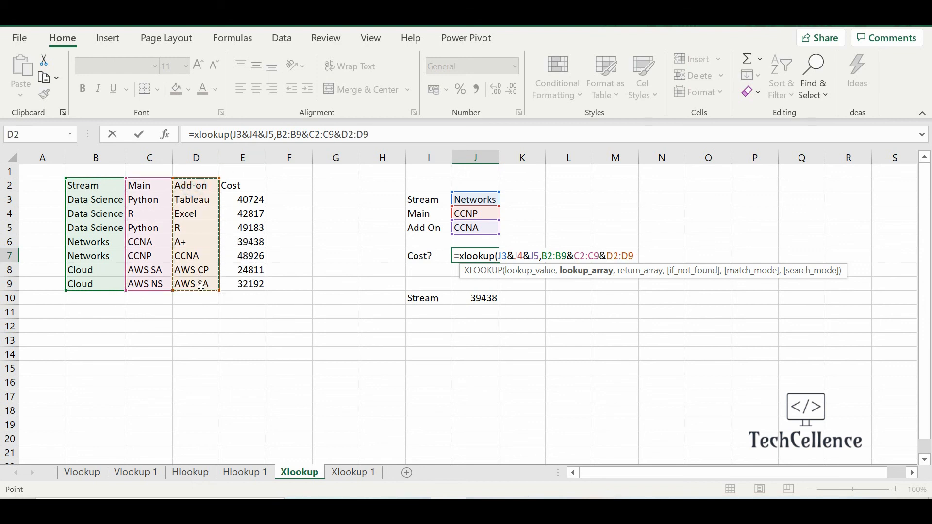
# Complete J7's XLOOKUP with return array E2:E9, an empty string ("") if not found, and exact match (0).
pyautogui.write(',')
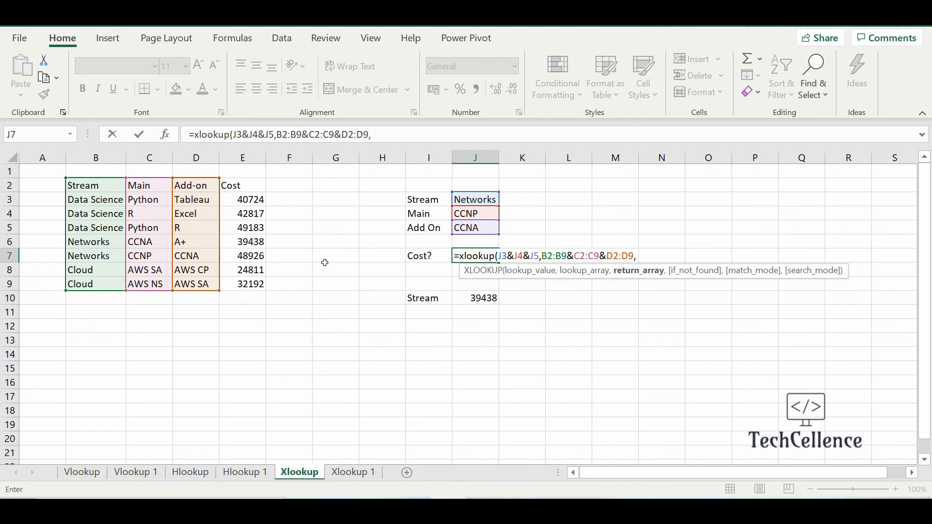
pyautogui.moveTo(262, 194); pyautogui.dragTo(267, 290)
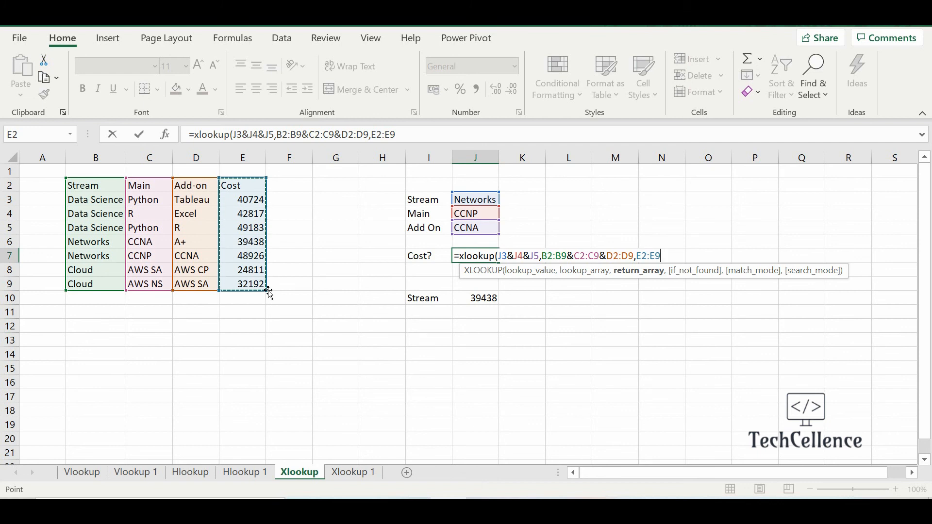
pyautogui.write(',')
pyautogui.write('"",')
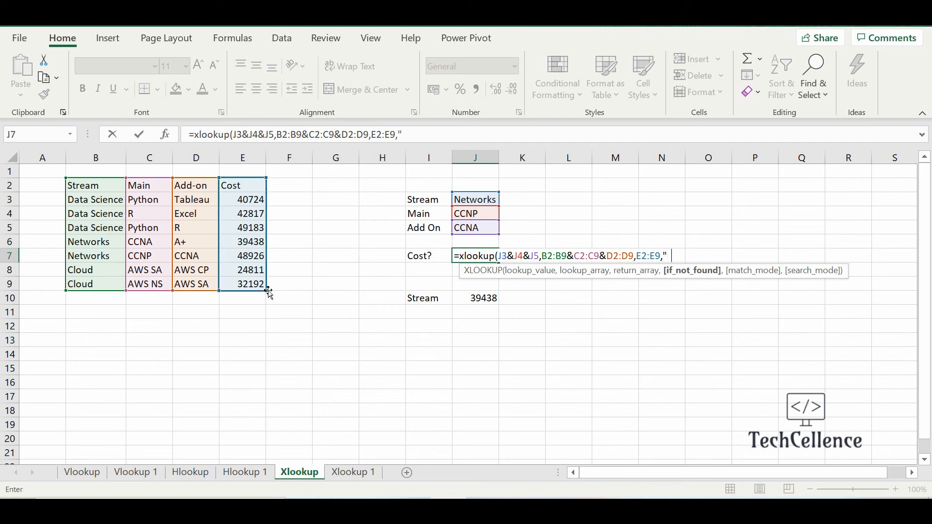
pyautogui.write('0')
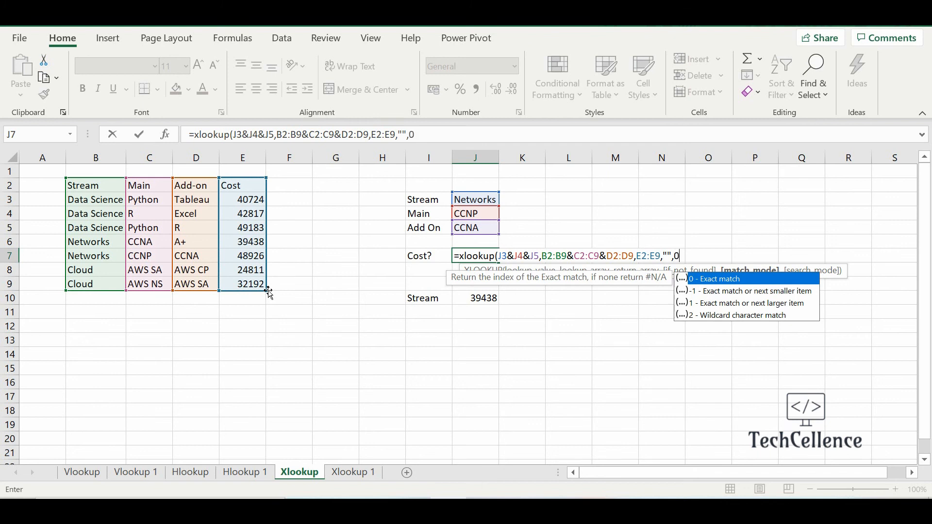
pyautogui.write(')')
pyautogui.press('Return')
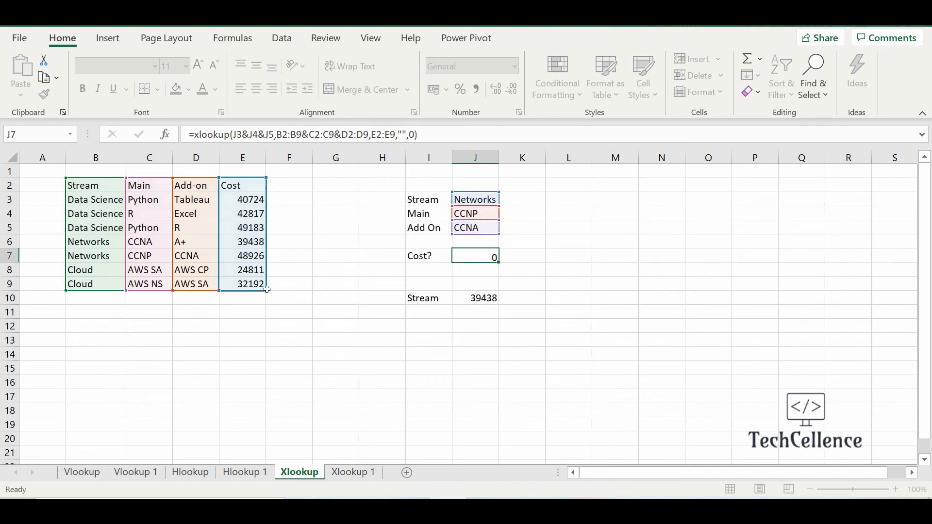
pyautogui.press('Up')
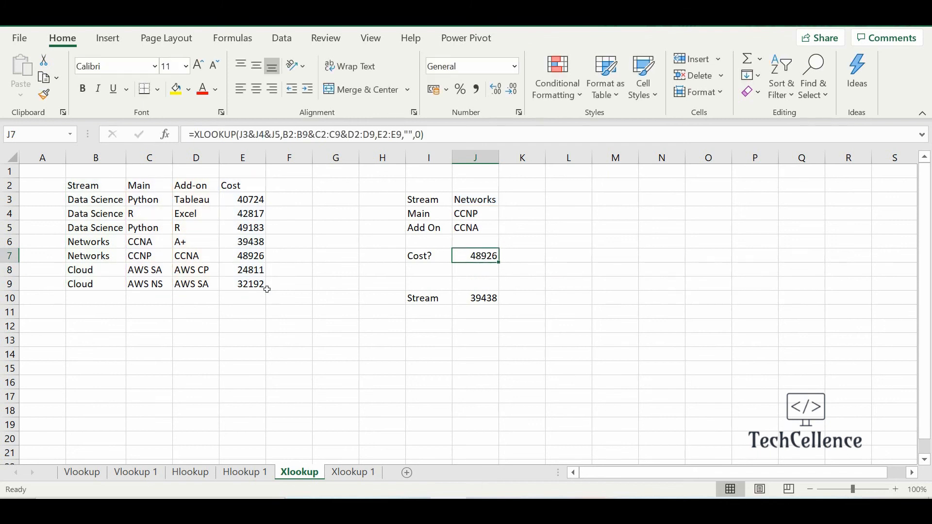
pyautogui.click(481, 204)
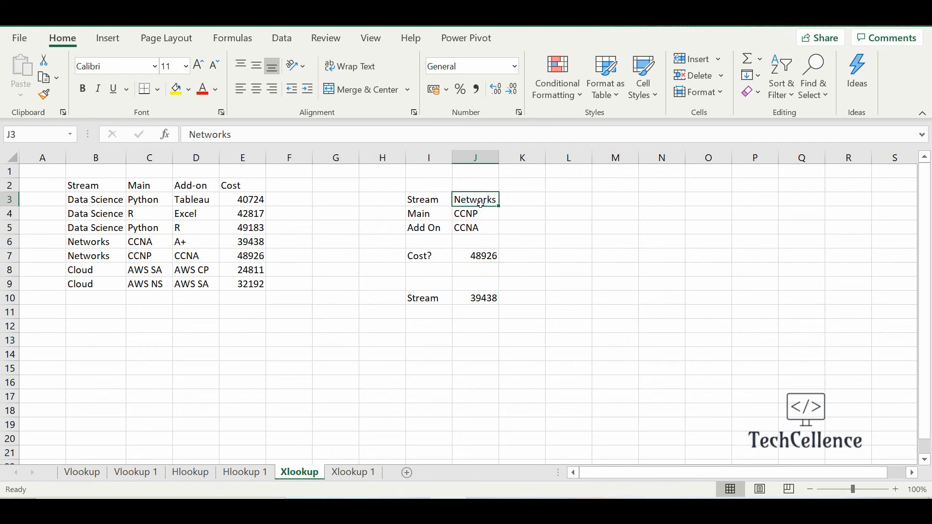
# Check the Networks, CCNP and CCNA entries and the cost in row 7 against the result in J7.
pyautogui.click(98, 258)
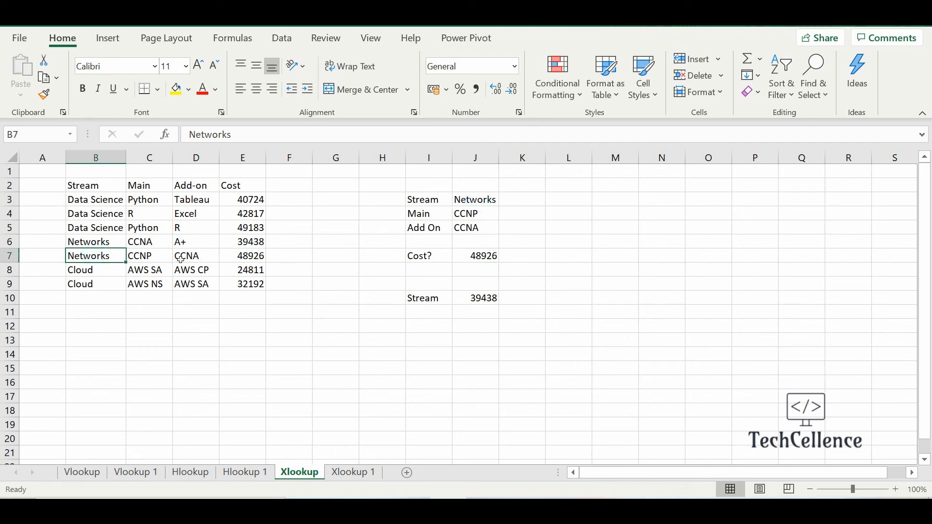
pyautogui.click(148, 257)
pyautogui.click(197, 257)
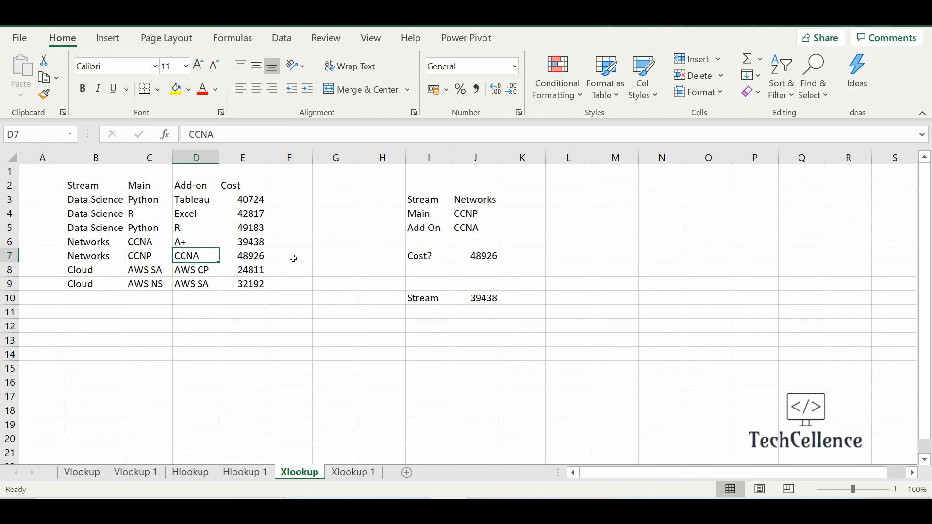
pyautogui.click(252, 257)
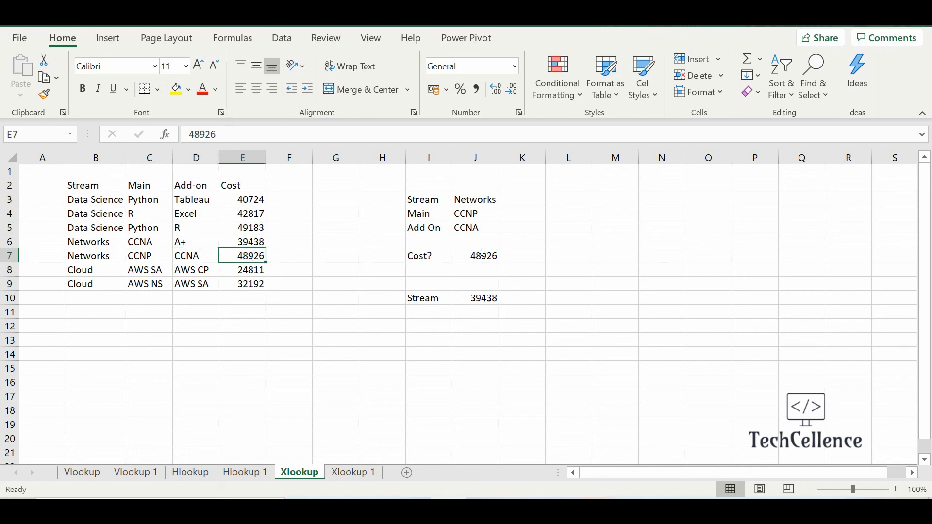
# Change the Main criterion in J4 to CCNA and the Add On criterion in J5 to A+, and check J7.
pyautogui.click(479, 217)
pyautogui.write('CC')
pyautogui.press('Return')
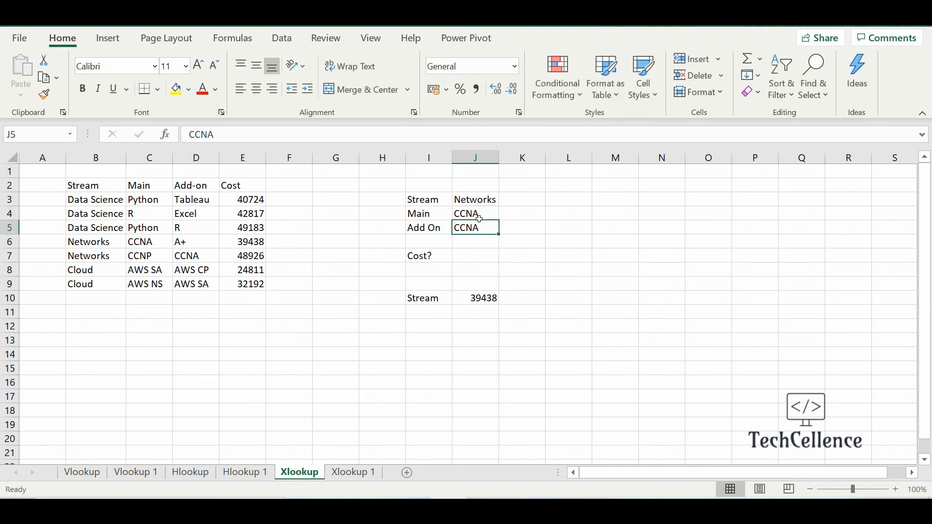
pyautogui.write('A+')
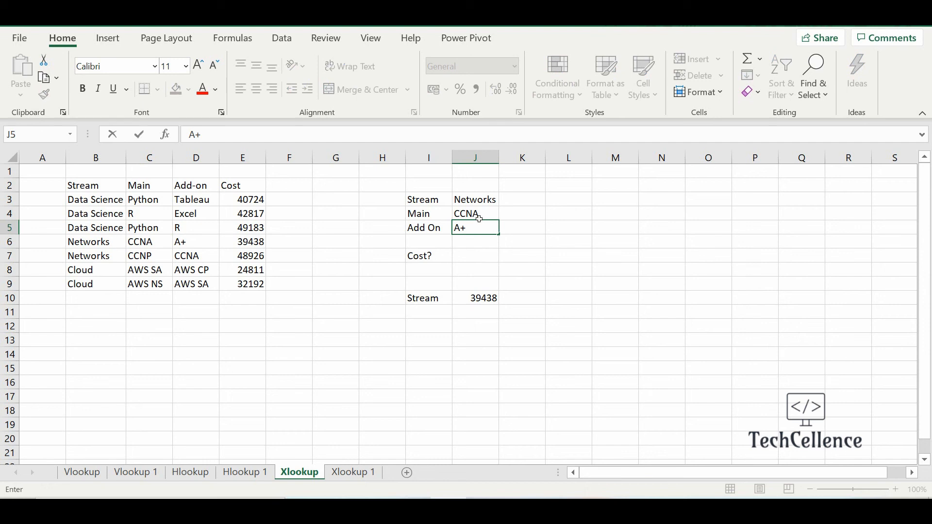
pyautogui.press('Return')
pyautogui.press('Down')
pyautogui.press('Down')
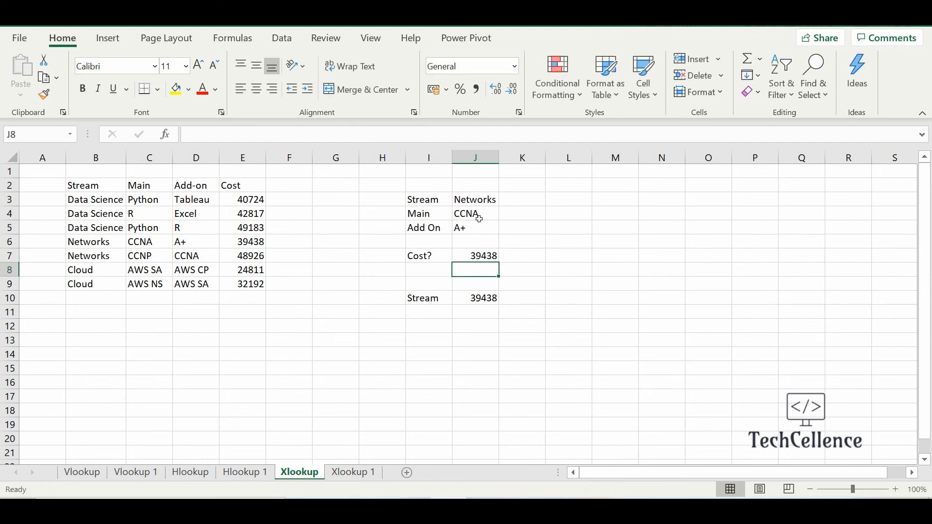
pyautogui.press('Up')
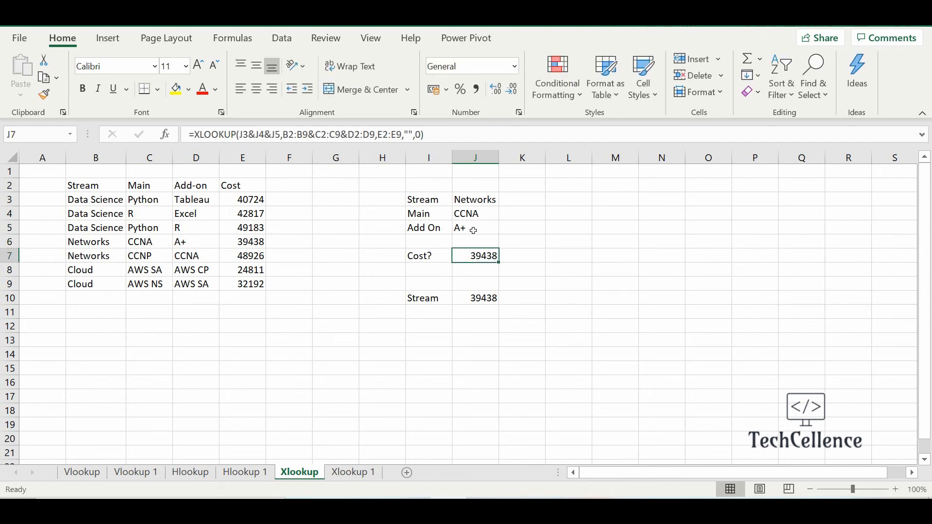
# Clear the Add On criterion in J5 and set the if-not-found text in J7's XLOOKUP to "Not found".
pyautogui.click(473, 229)
pyautogui.press('Delete')
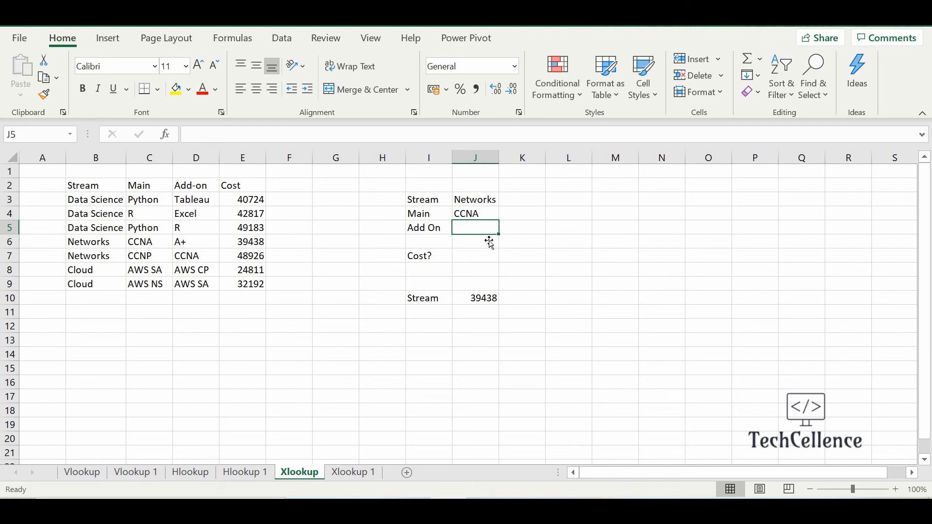
pyautogui.press('Down')
pyautogui.press('Down')
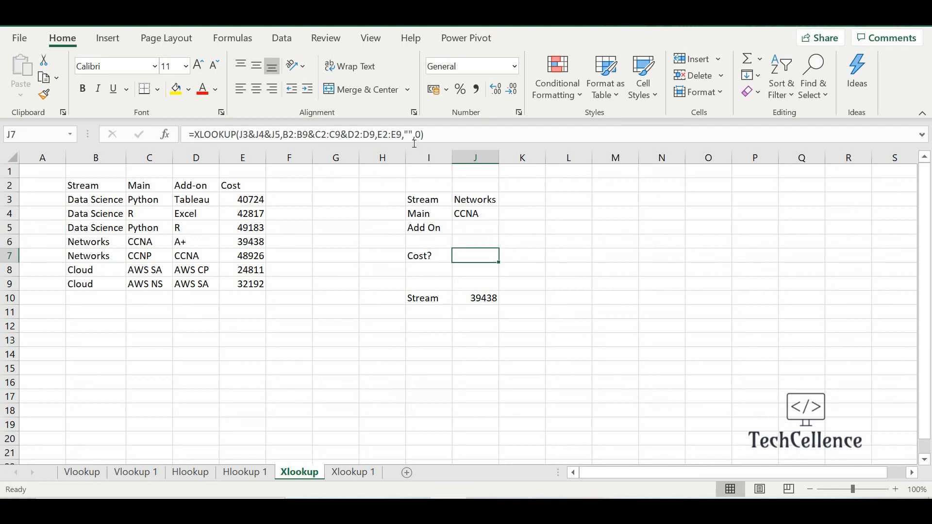
pyautogui.press('F2')
pyautogui.write('Not found')
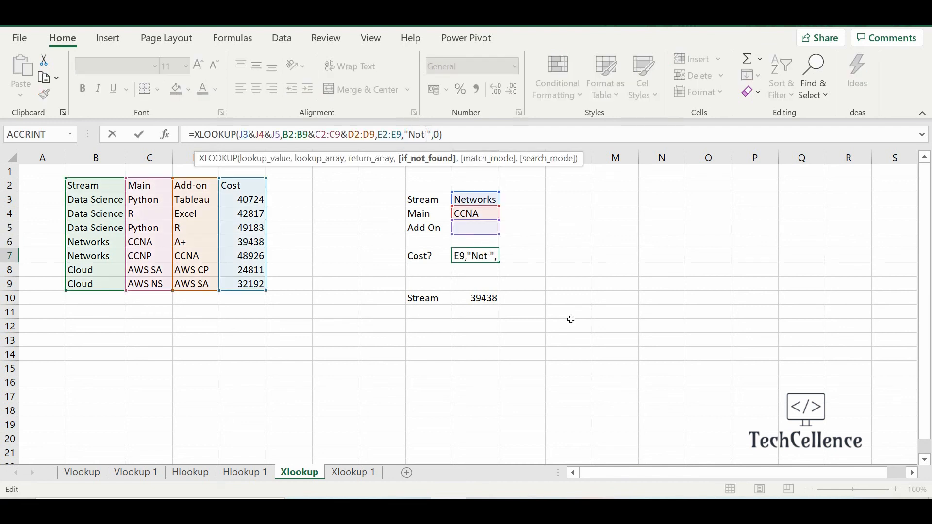
pyautogui.press('Return')
pyautogui.press('Up')
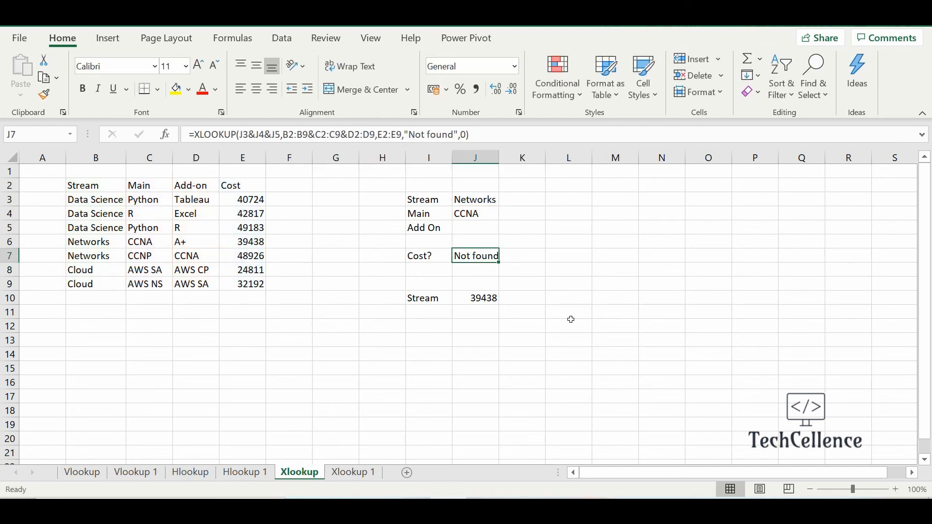
# Enter A+ again as the Add On criterion in J5.
pyautogui.click(478, 231)
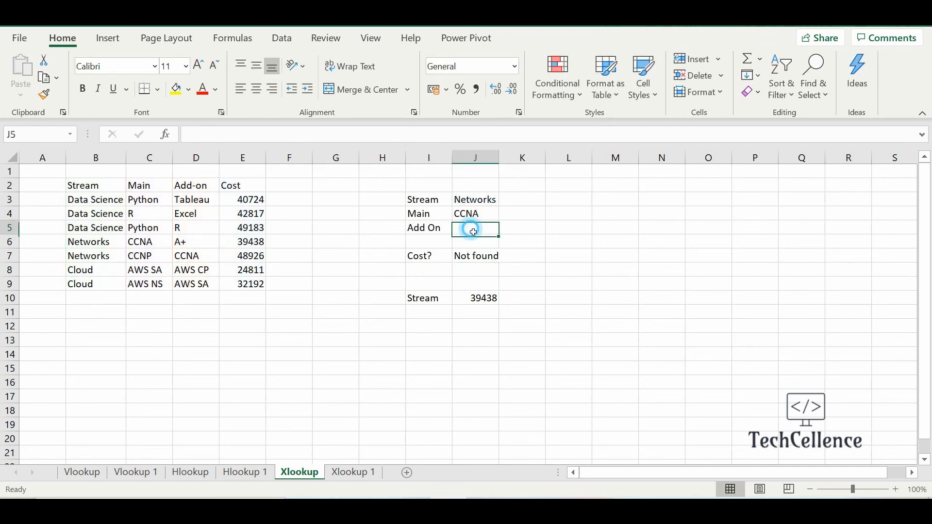
pyautogui.write('A+')
pyautogui.press('Return')
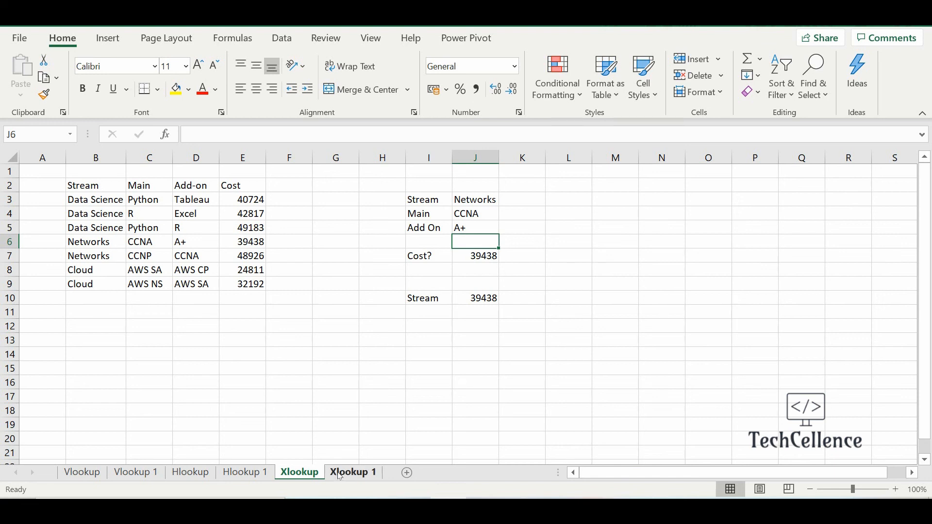
# On the Xlookup 1 sheet, review the slab table and start an XLOOKUP in I2 with the Total Sales cell H2 as lookup value.
pyautogui.click(353, 473)
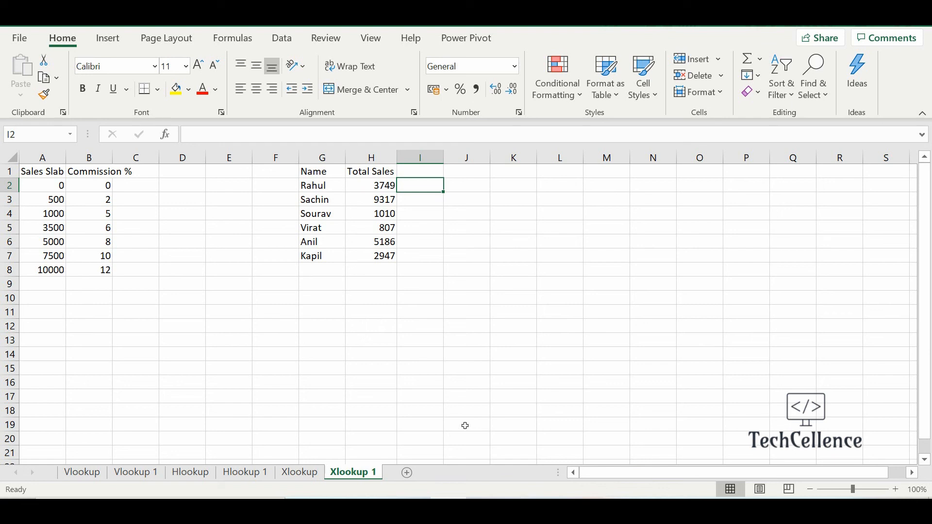
pyautogui.moveTo(46, 174); pyautogui.dragTo(101, 277)
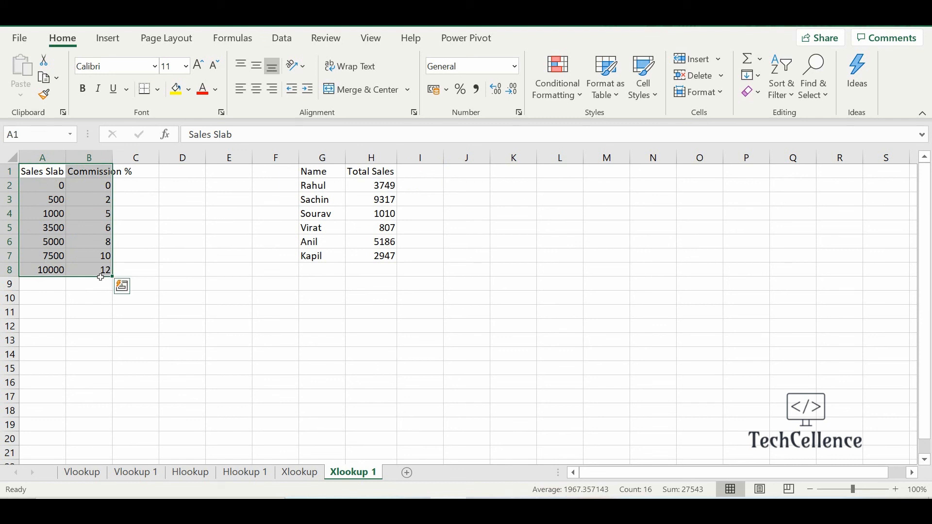
pyautogui.click(320, 186)
pyautogui.click(386, 190)
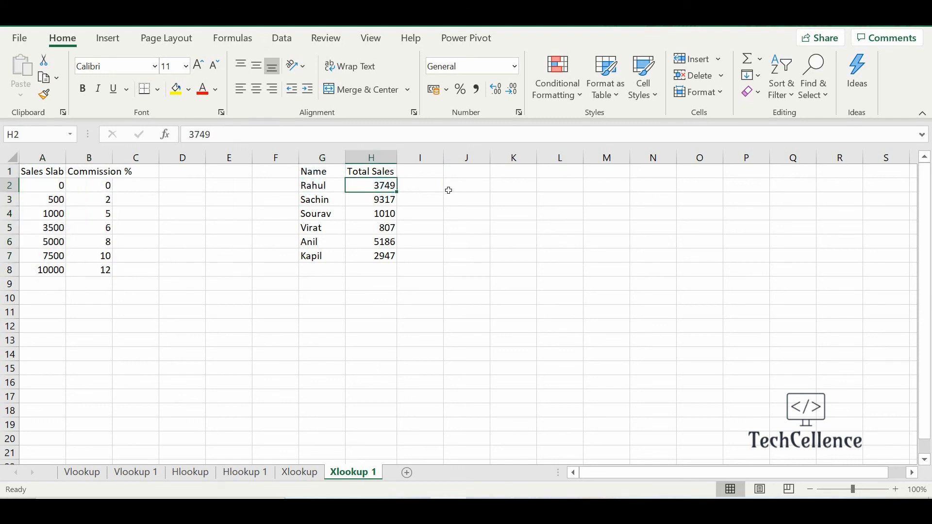
pyautogui.click(433, 187)
pyautogui.write('=')
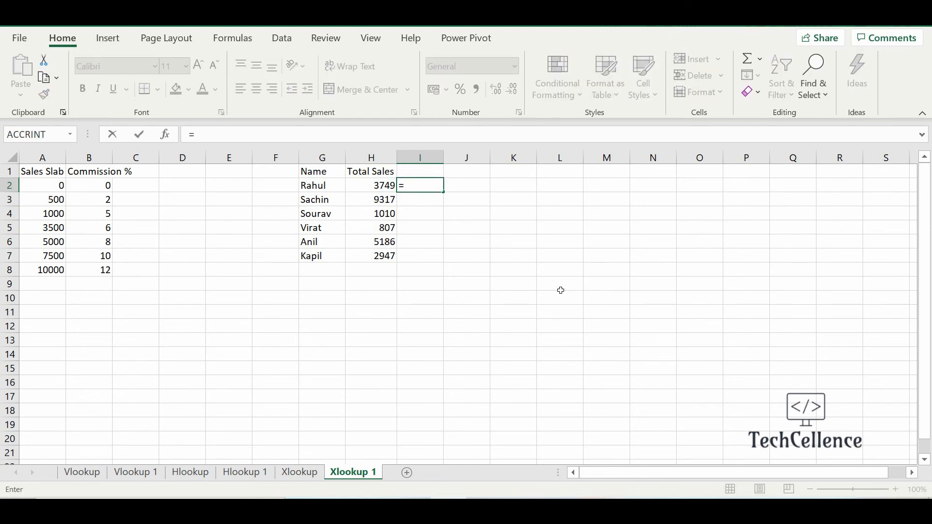
pyautogui.write('x')
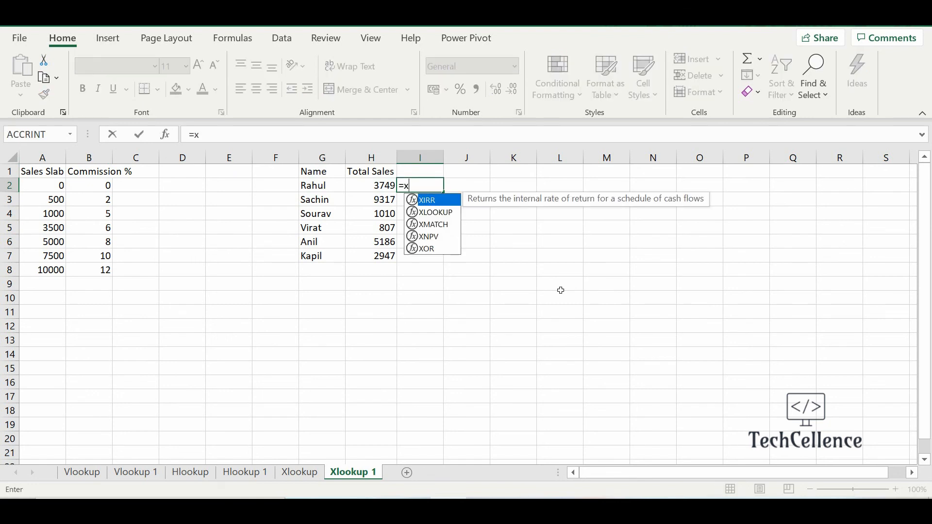
pyautogui.write('lookup(')
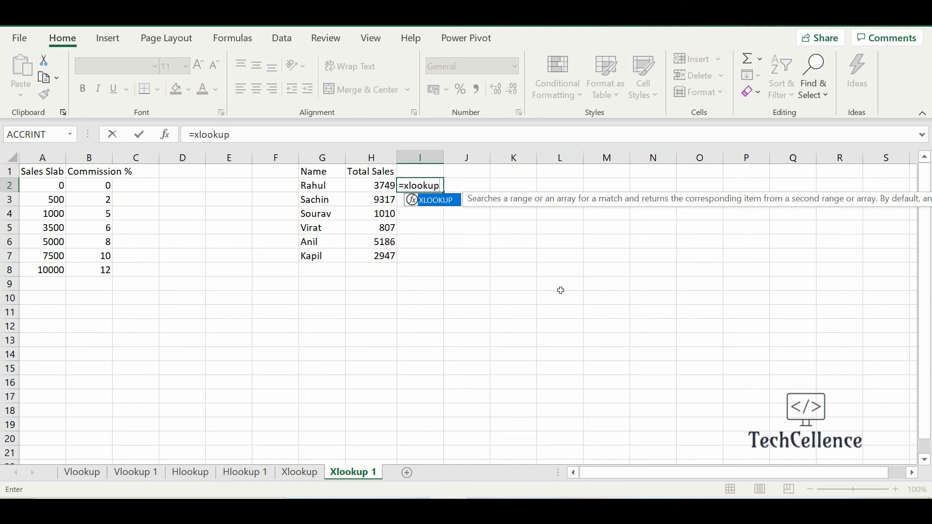
pyautogui.click(371, 186)
pyautogui.write(',')
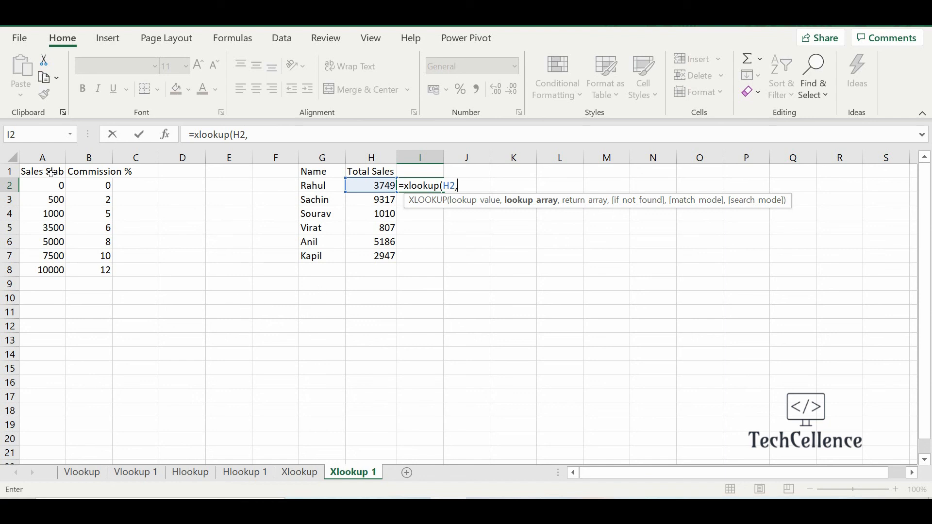
# Set the lookup array of I2's XLOOKUP to Sales Slab A1:A8 and the return array to Commission % B1:B8.
pyautogui.moveTo(48, 173); pyautogui.dragTo(50, 270)
pyautogui.write(',')
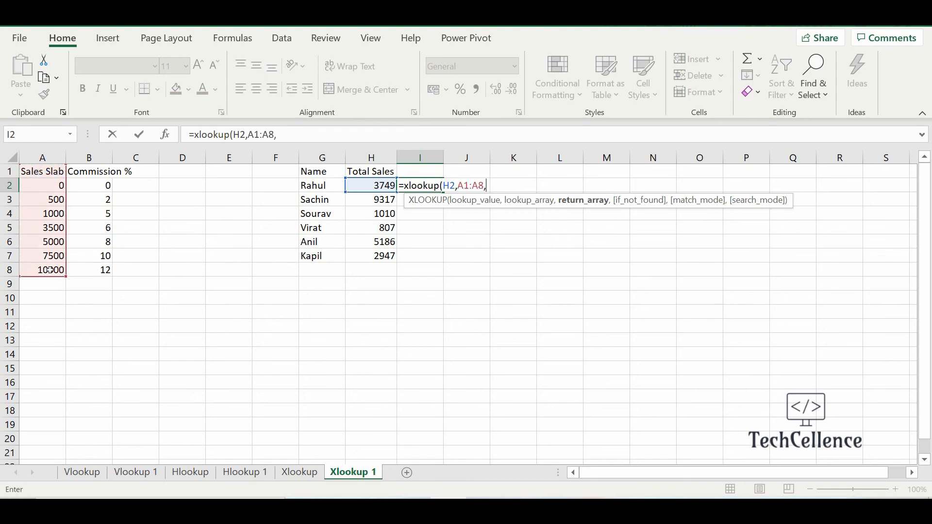
pyautogui.moveTo(99, 173); pyautogui.dragTo(101, 270)
# Complete I2's XLOOKUP with "No Match" if not found and match mode -1, exact match or next smaller item.
pyautogui.write(',"')
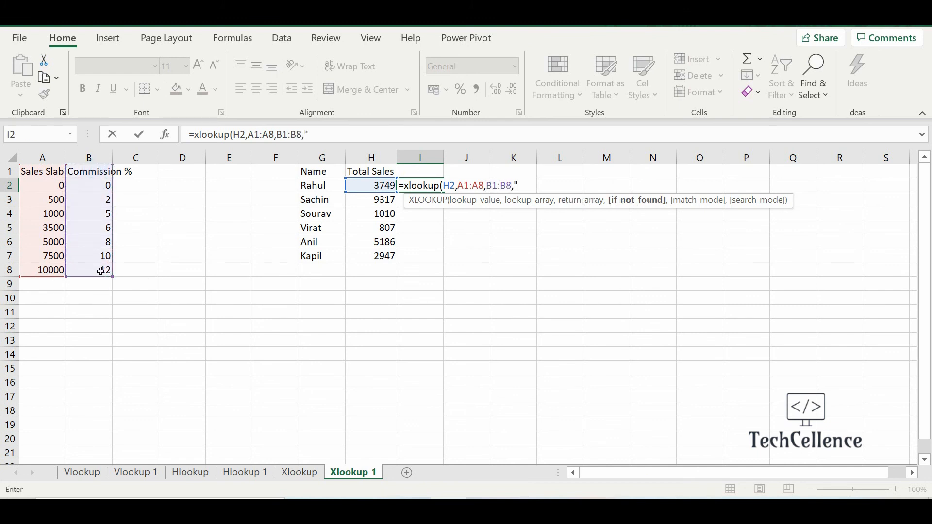
pyautogui.write('Not')
pyautogui.press('BackSpace')
pyautogui.write('Match"')
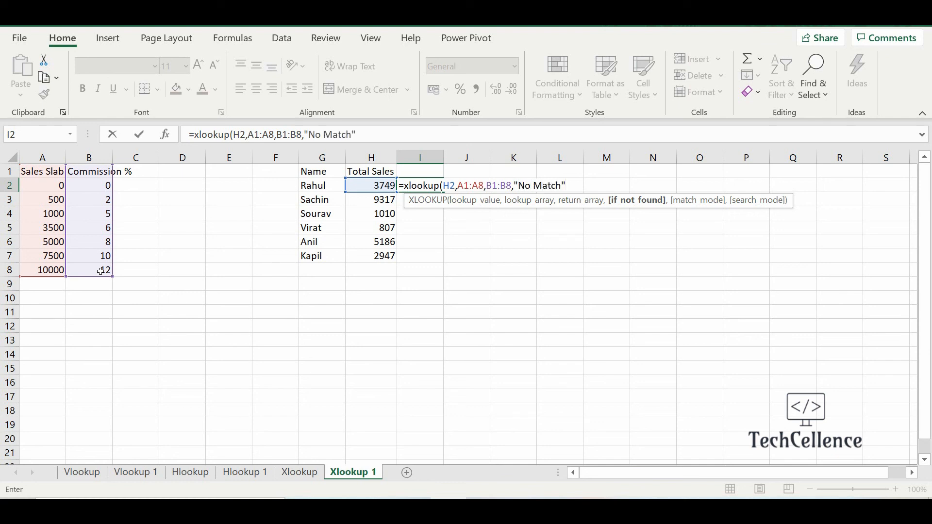
pyautogui.write(',')
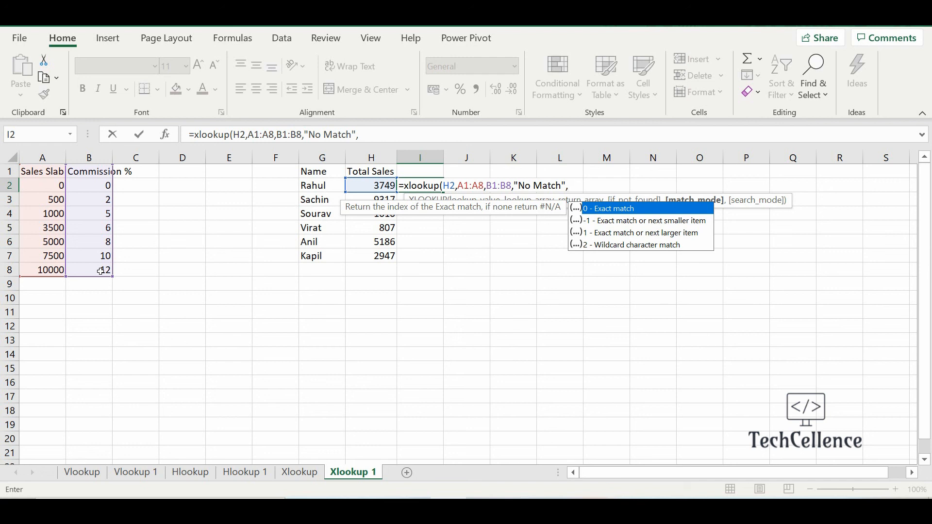
pyautogui.write('-1')
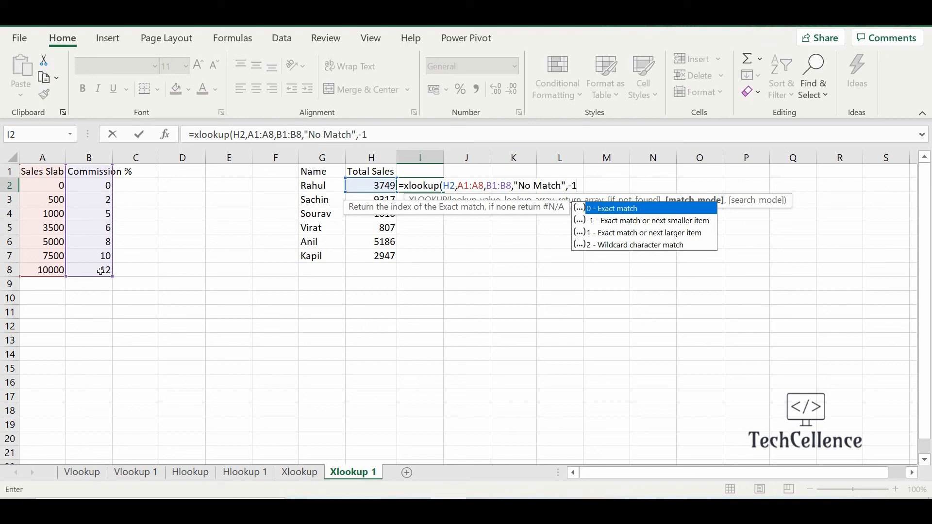
pyautogui.write(')')
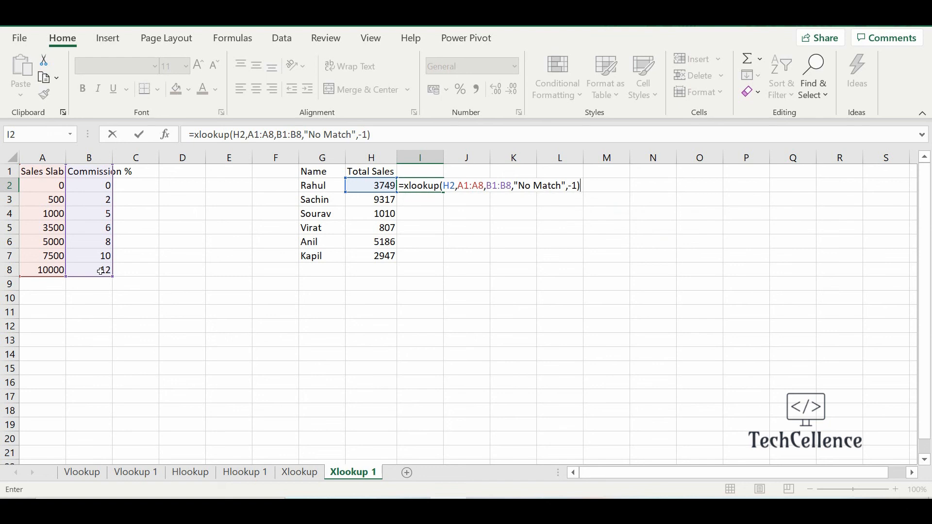
pyautogui.press('Return')
pyautogui.press('Up')
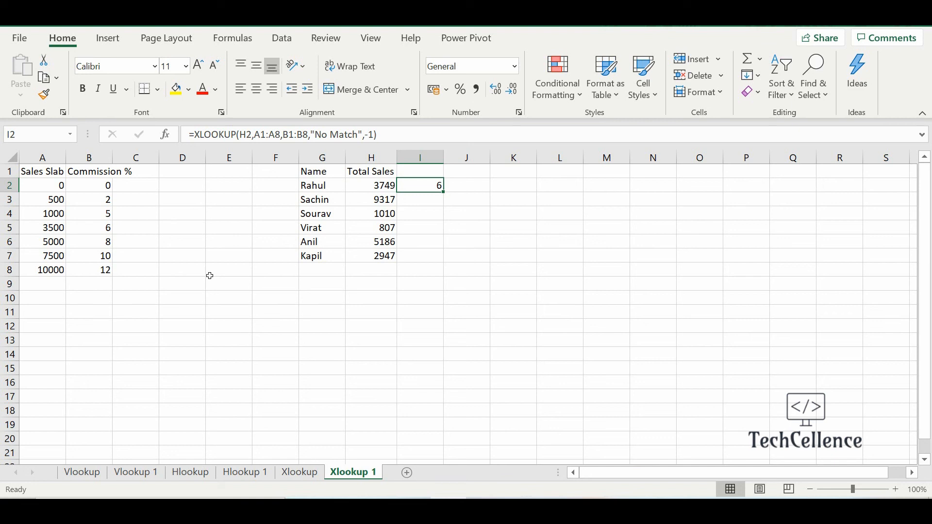
# Change the match mode of I2's XLOOKUP to 1, exact match or next larger item.
pyautogui.click(375, 136)
pyautogui.press('BackSpace')
pyautogui.press('BackSpace')
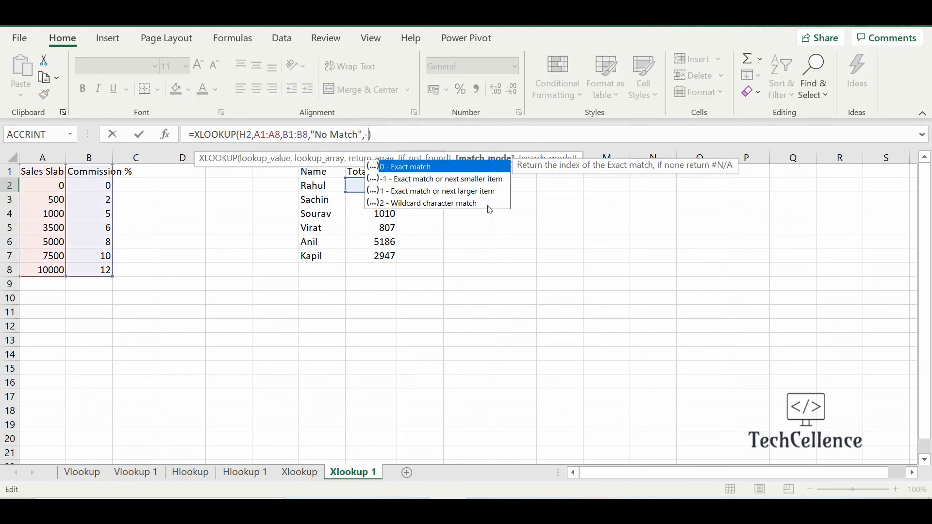
pyautogui.write('1')
pyautogui.press('Return')
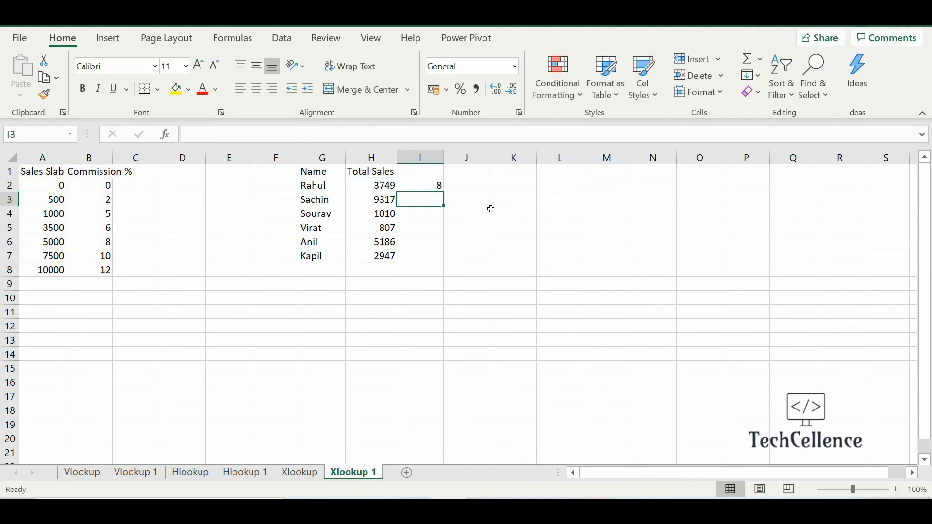
# Compare Total Sales in H2 and the result in I2 with the sales slab in A6 and the commission in B6.
pyautogui.click(392, 191)
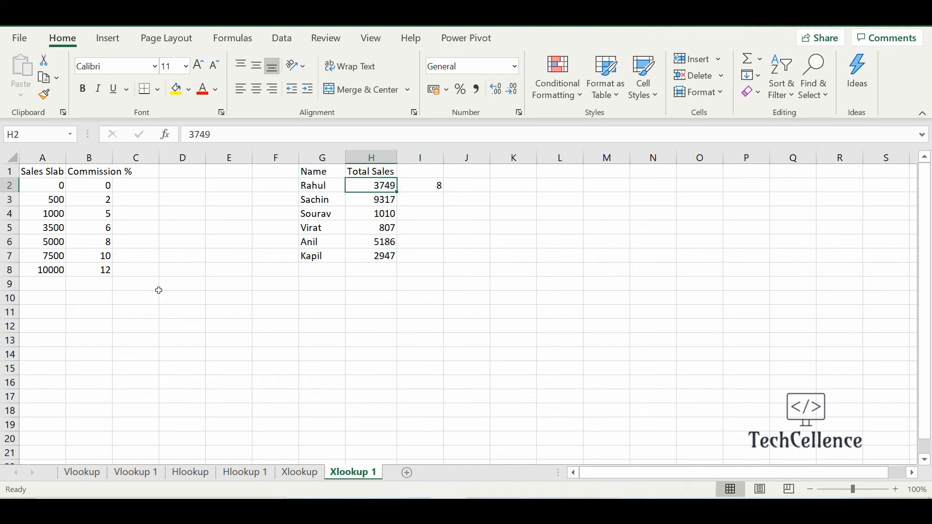
pyautogui.click(52, 242)
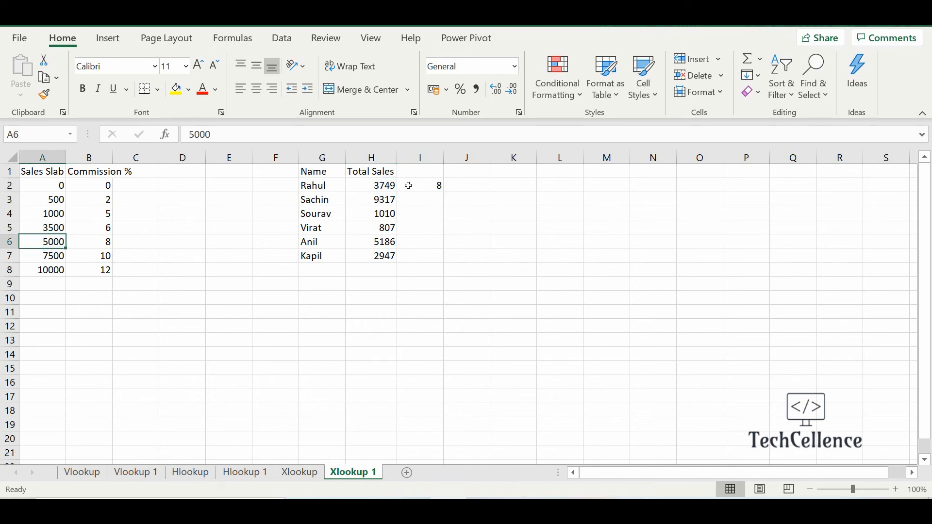
pyautogui.click(424, 184)
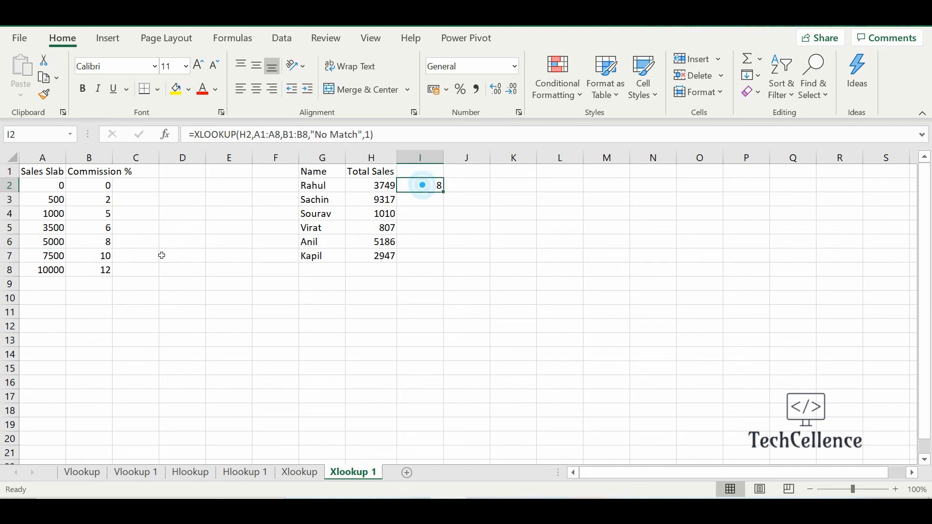
pyautogui.click(104, 245)
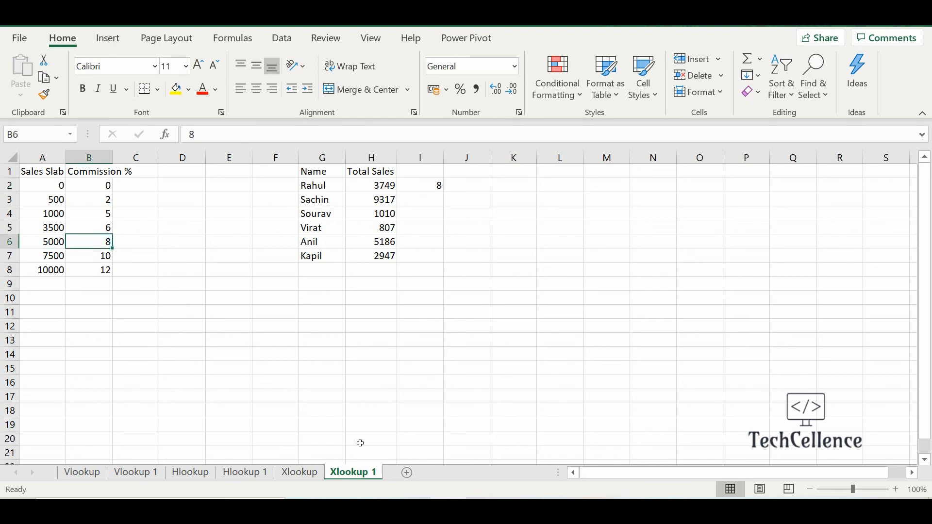